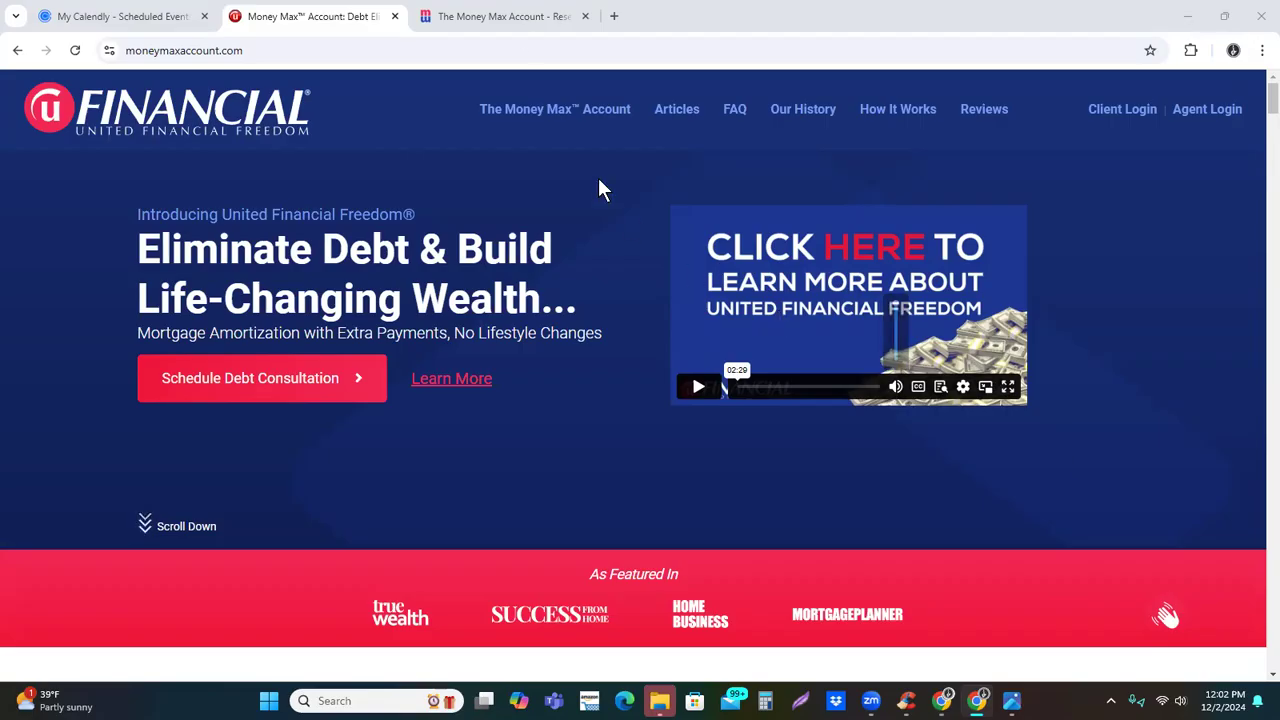
Switch to the Money Max Account demo and reset the account to the Checking \ Savings Method scenario
click(508, 16)
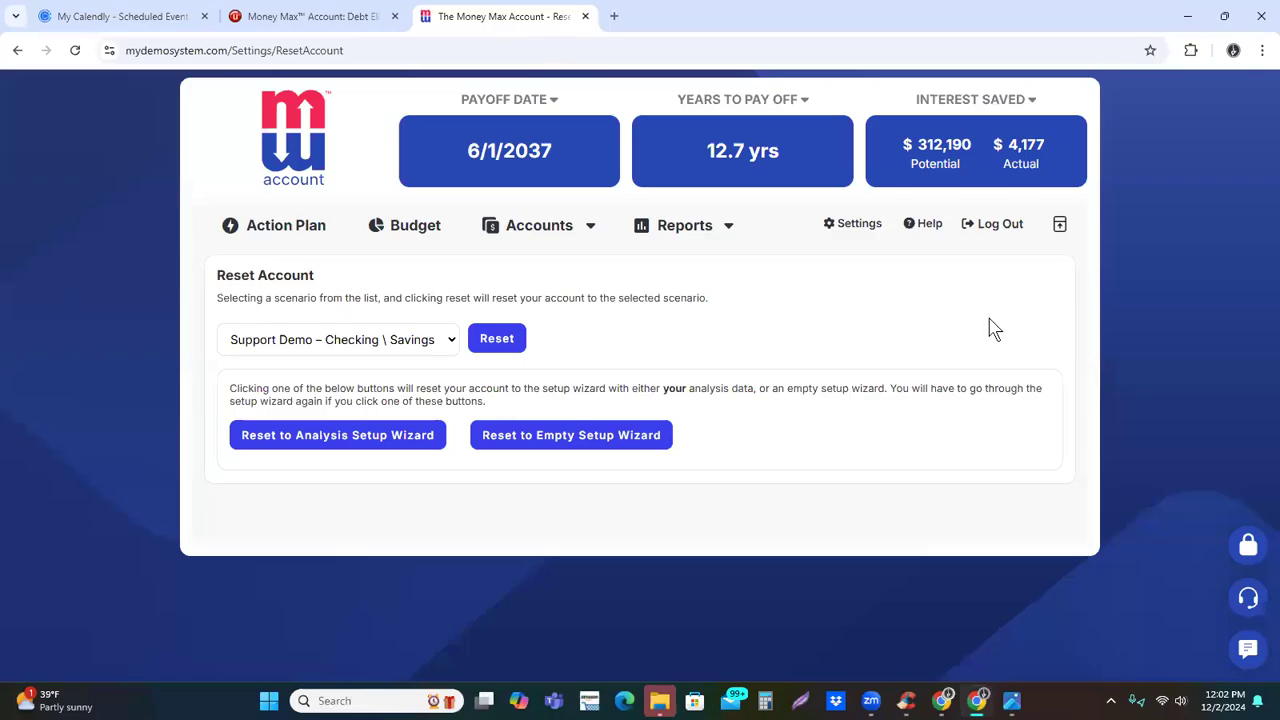
click(859, 225)
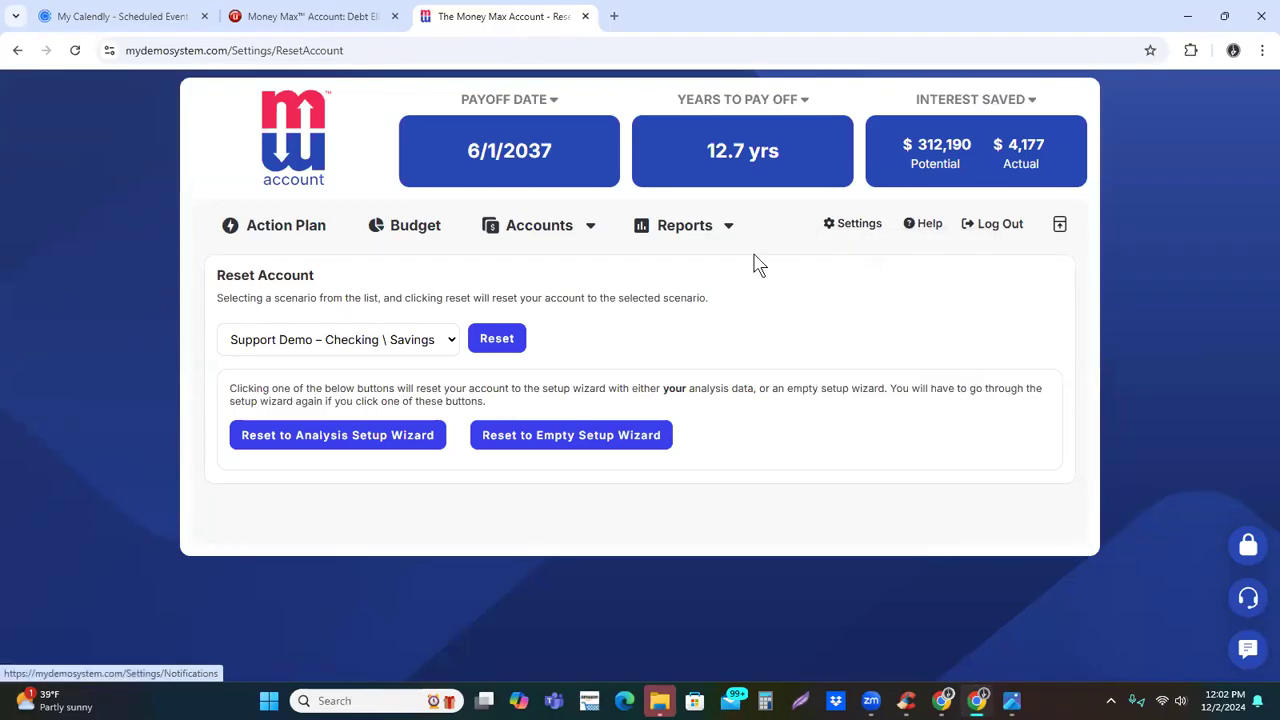
click(450, 342)
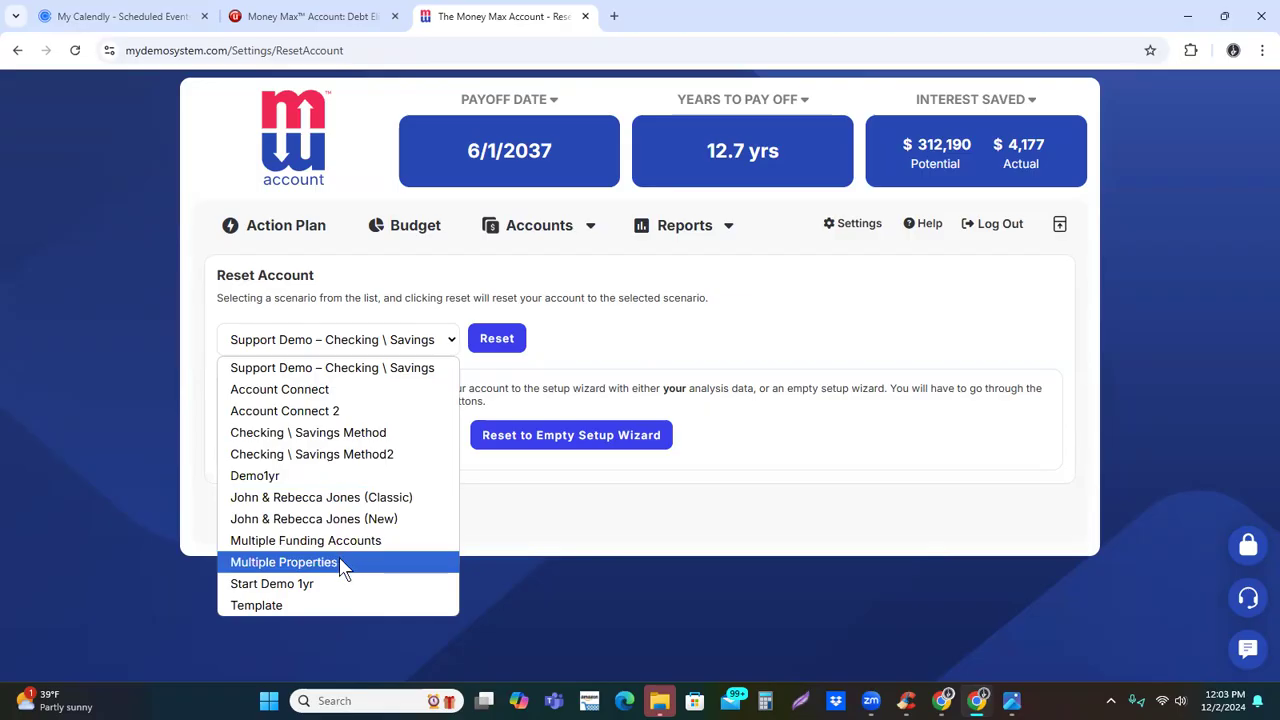
click(351, 441)
click(503, 340)
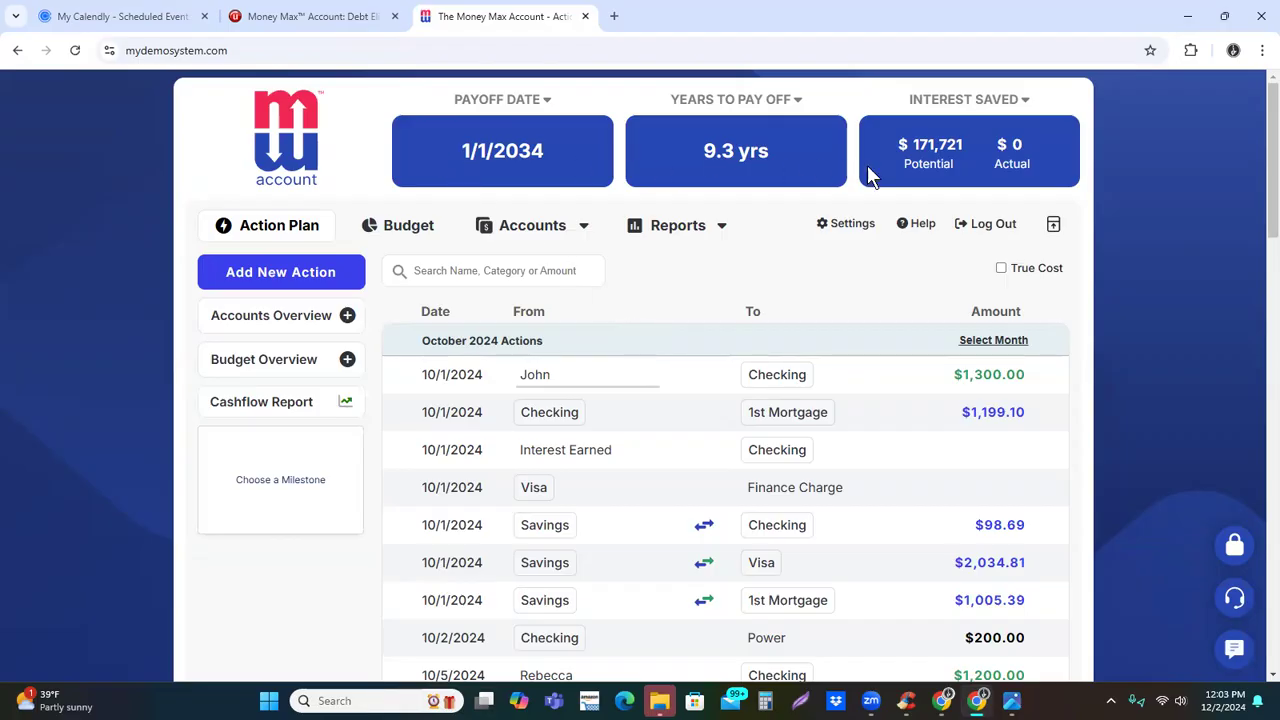
Review the payoff summary and the October 2024 actions in the action plan
mouse_move(572, 115)
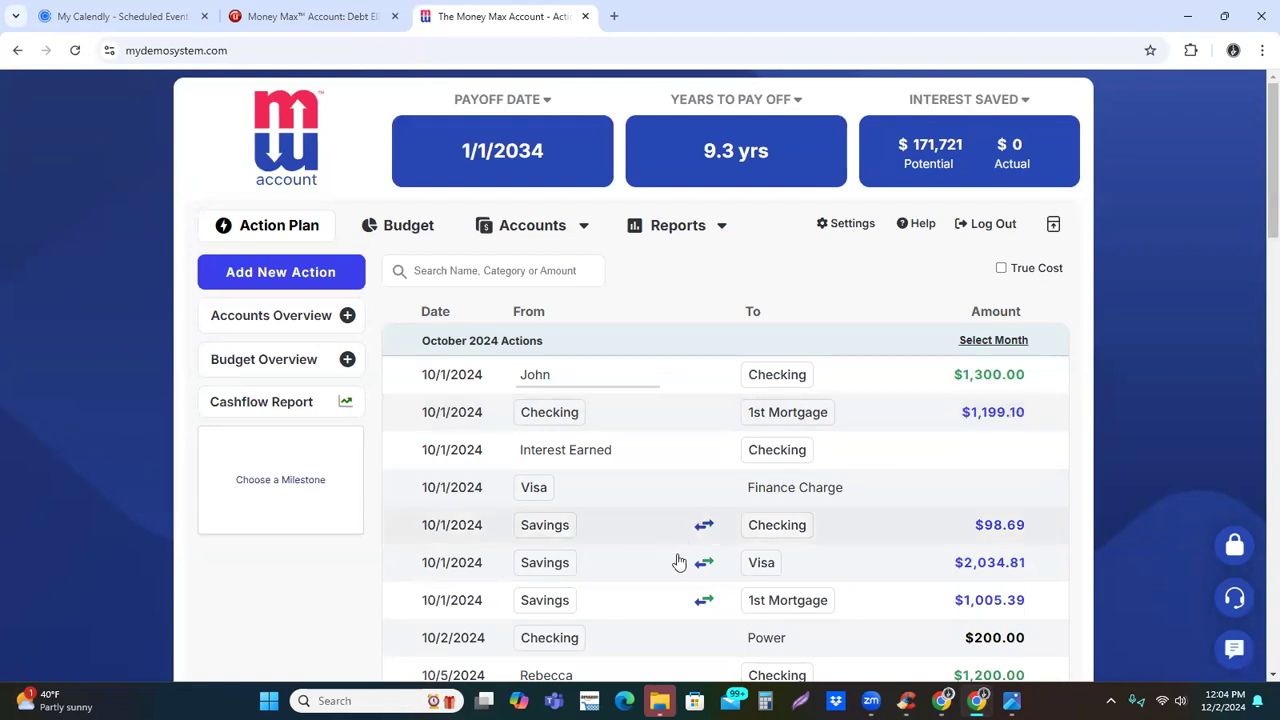
scroll(877, 509, down, 3)
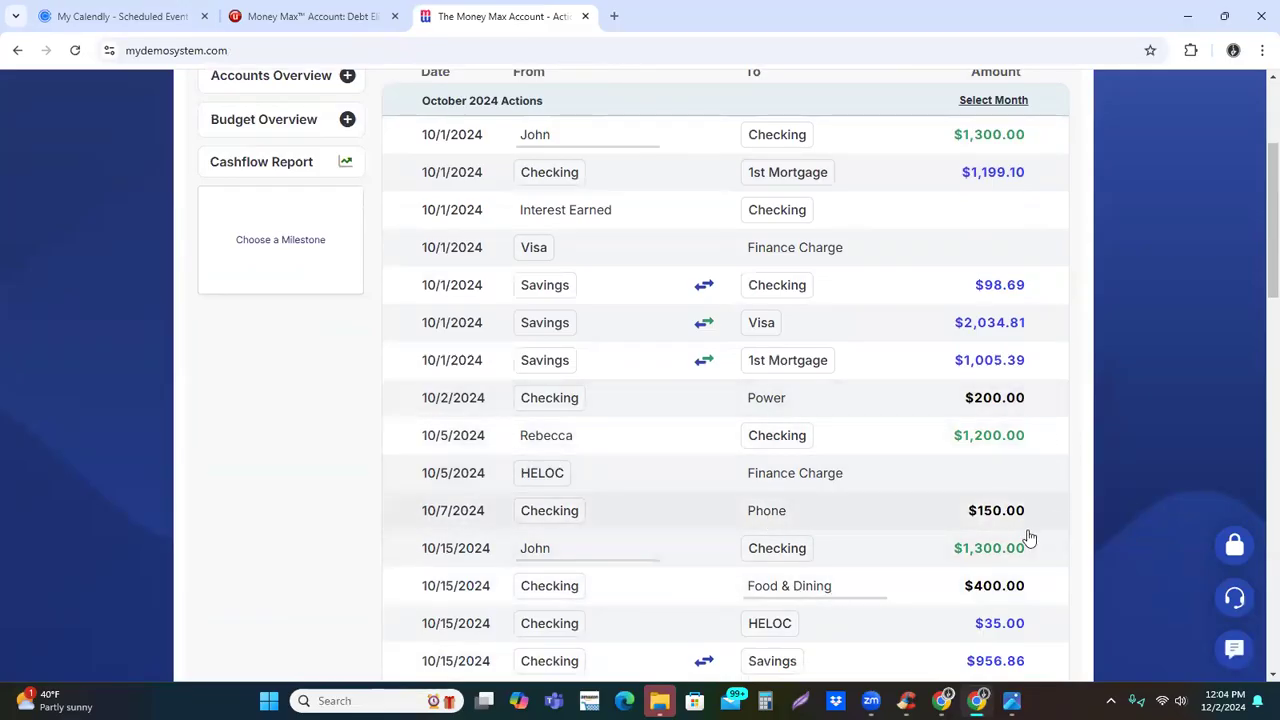
scroll(1027, 552, up, 3)
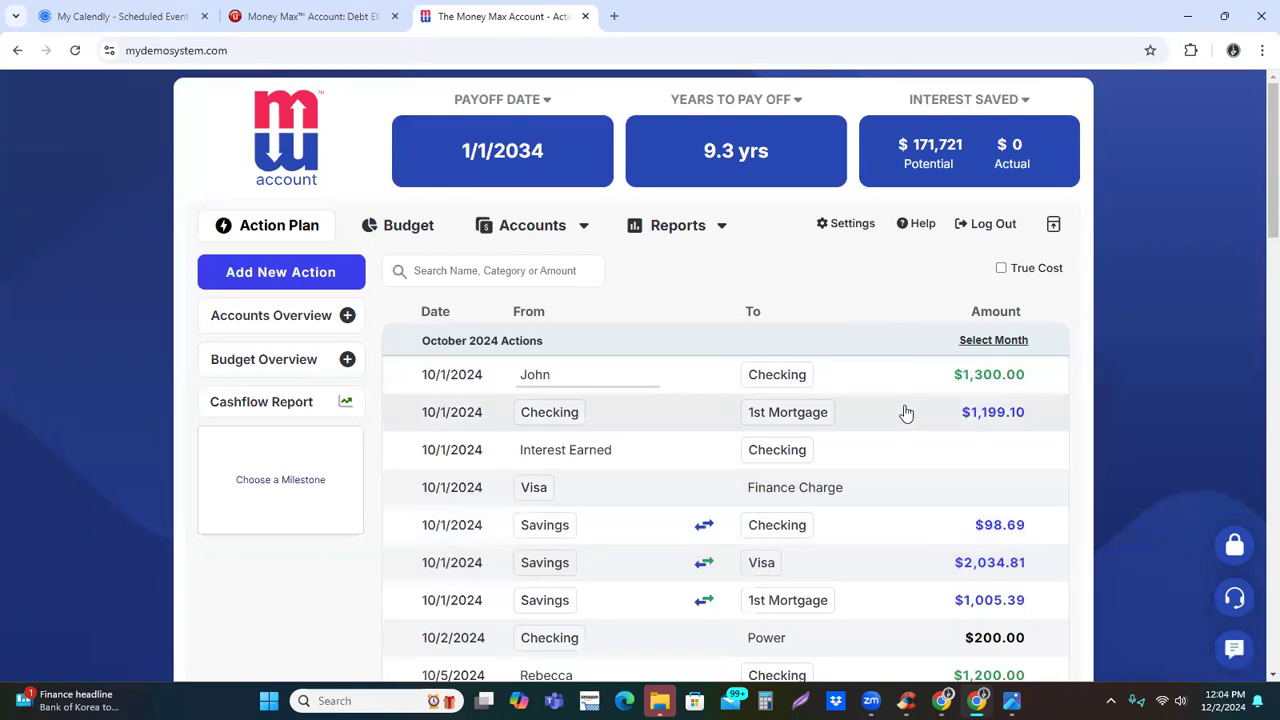
Open the account preferences, try the Line of Credit banking strategy, and switch back to Checking/Savings Account
click(852, 222)
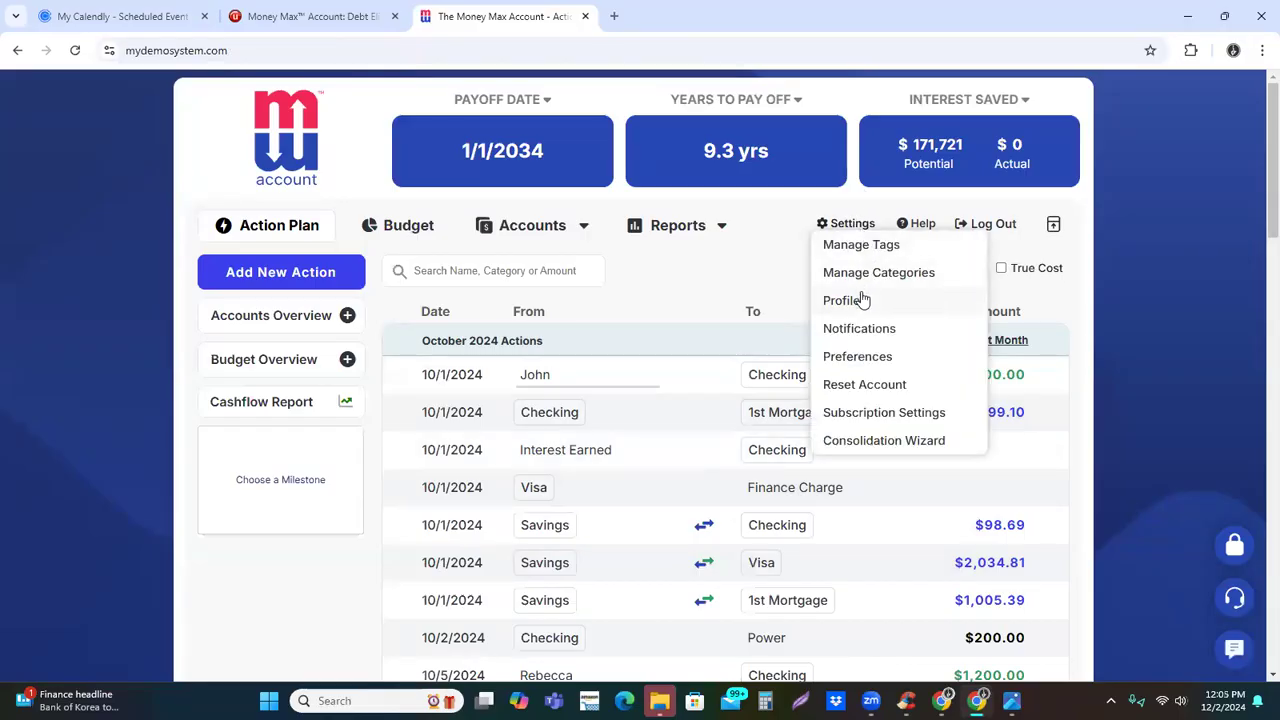
click(856, 358)
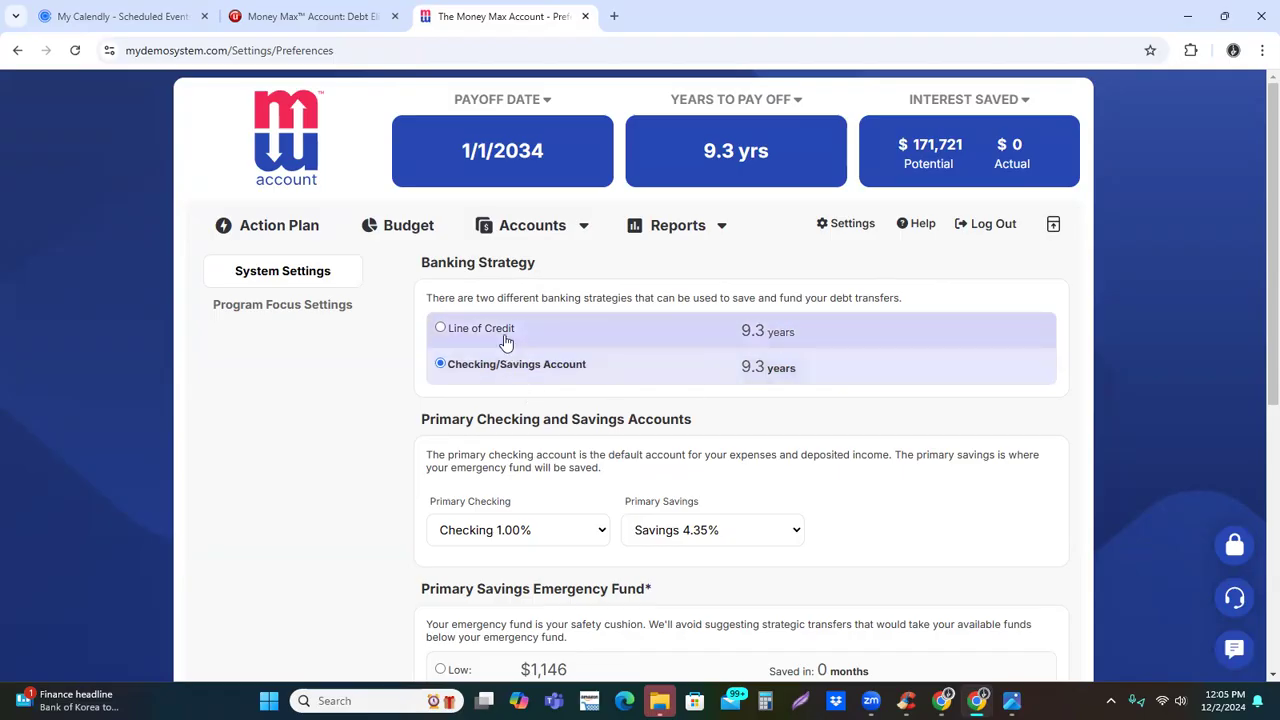
click(441, 329)
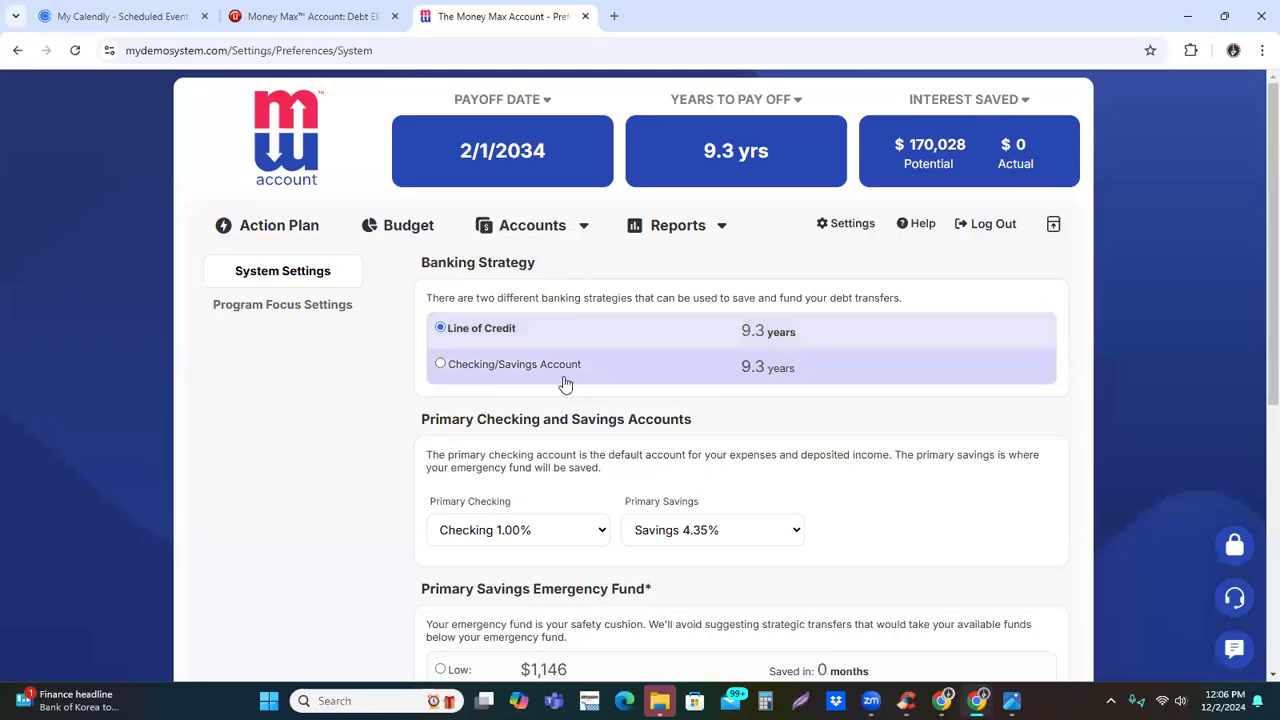
click(442, 368)
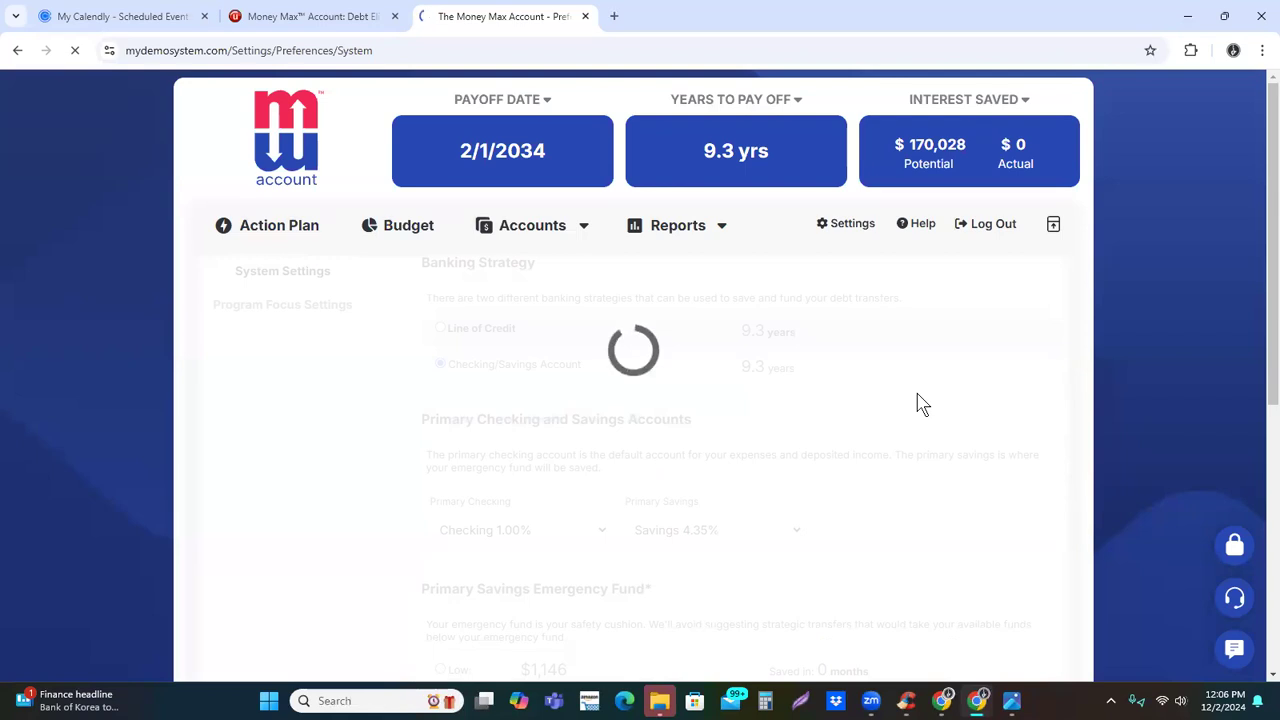
Examine the primary savings account choices, the emergency fund levels and the payoff strategy options in the system settings
scroll(905, 450, down, 1)
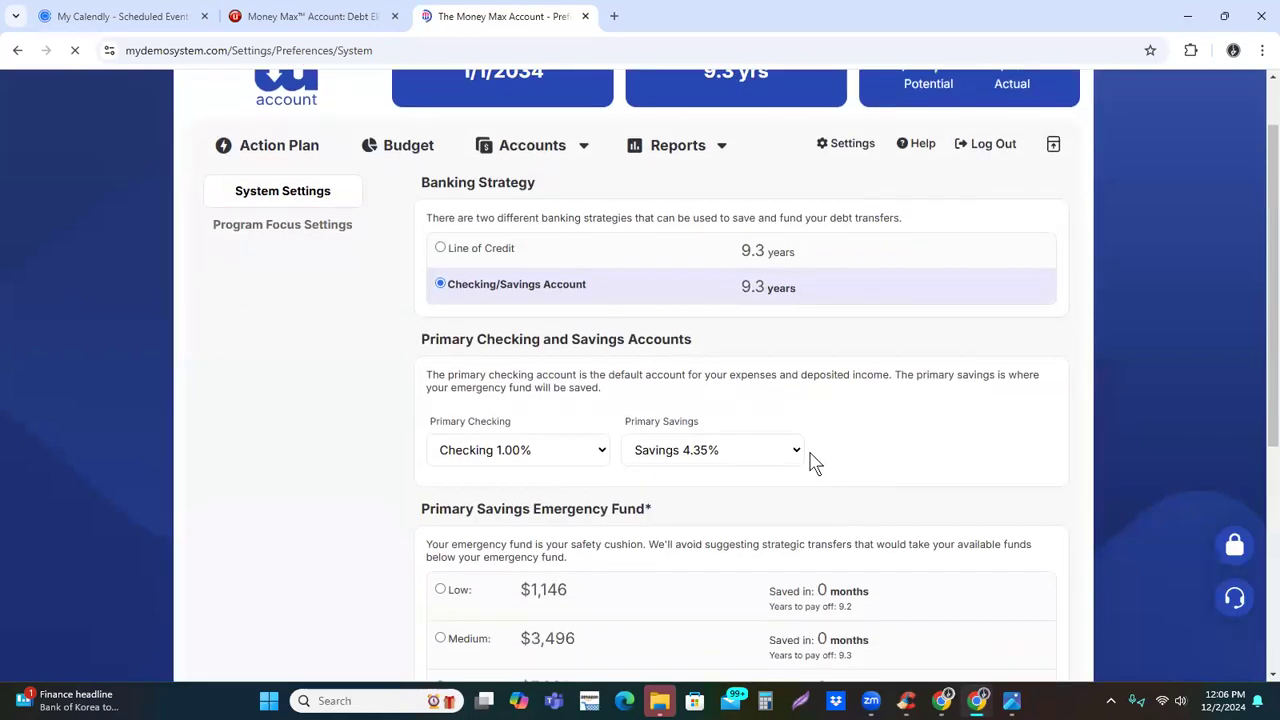
click(798, 452)
click(869, 440)
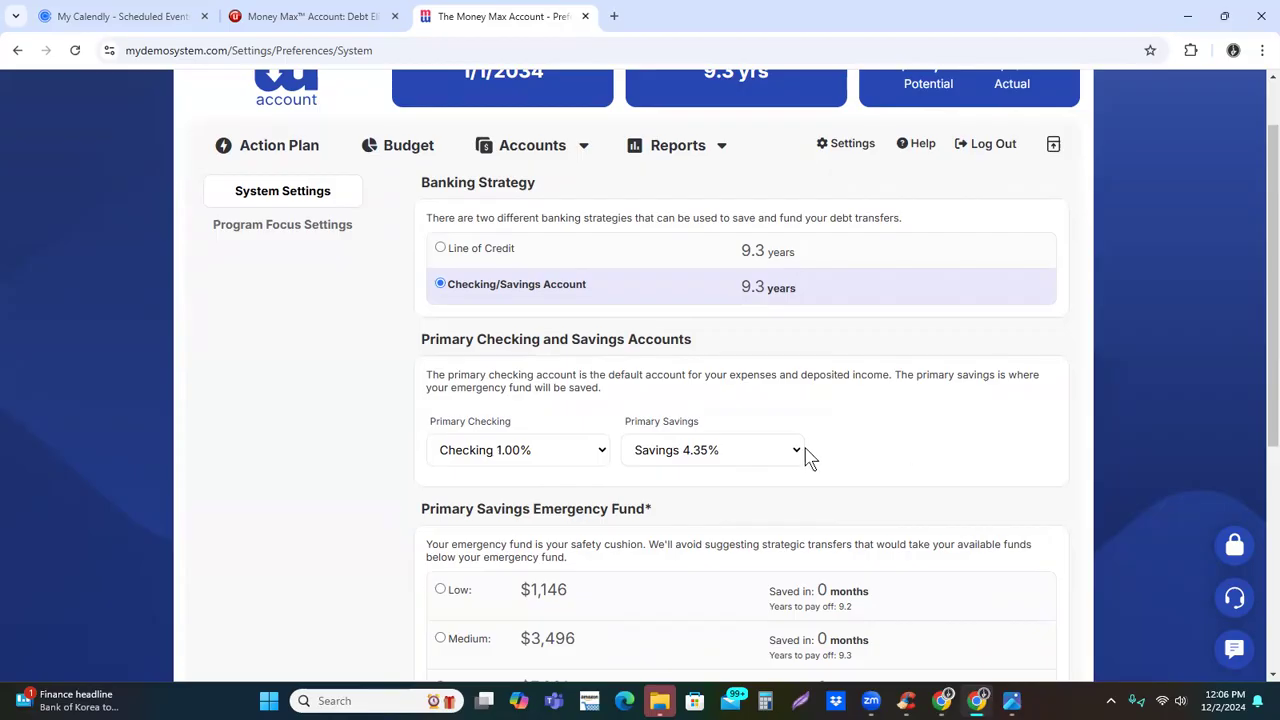
click(800, 452)
click(922, 425)
scroll(880, 440, down, 1)
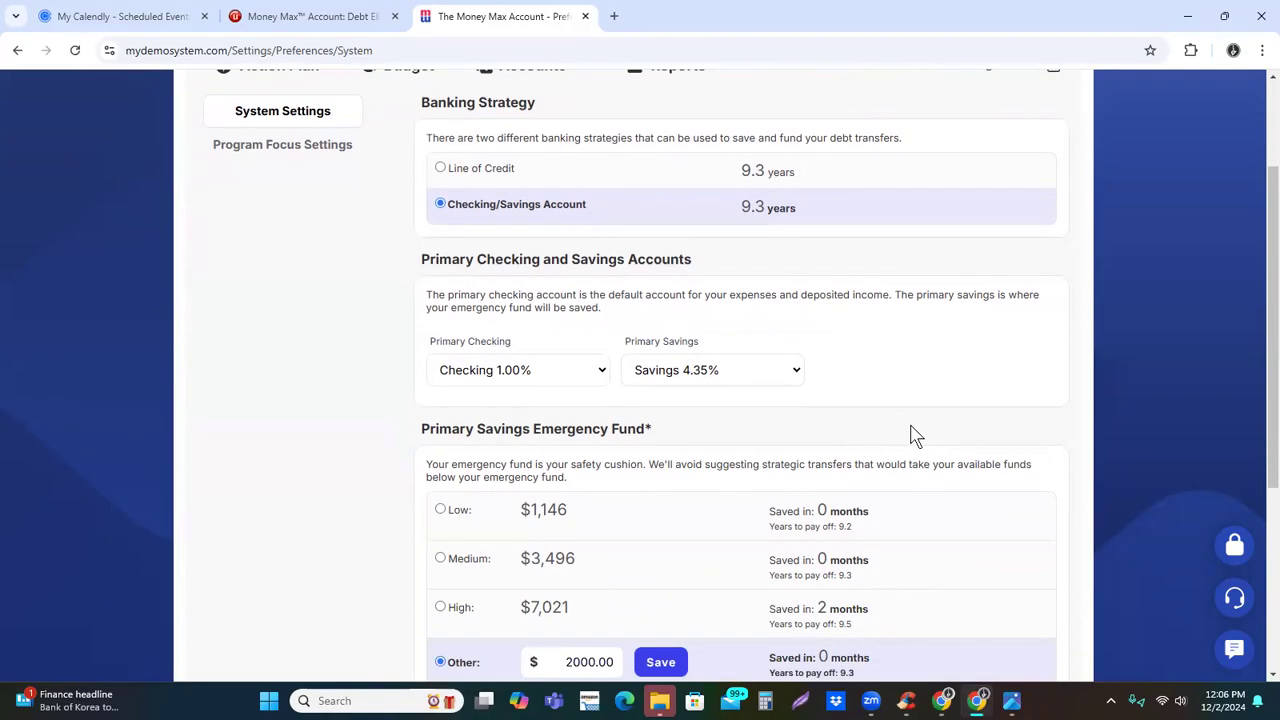
scroll(912, 435, down, 2)
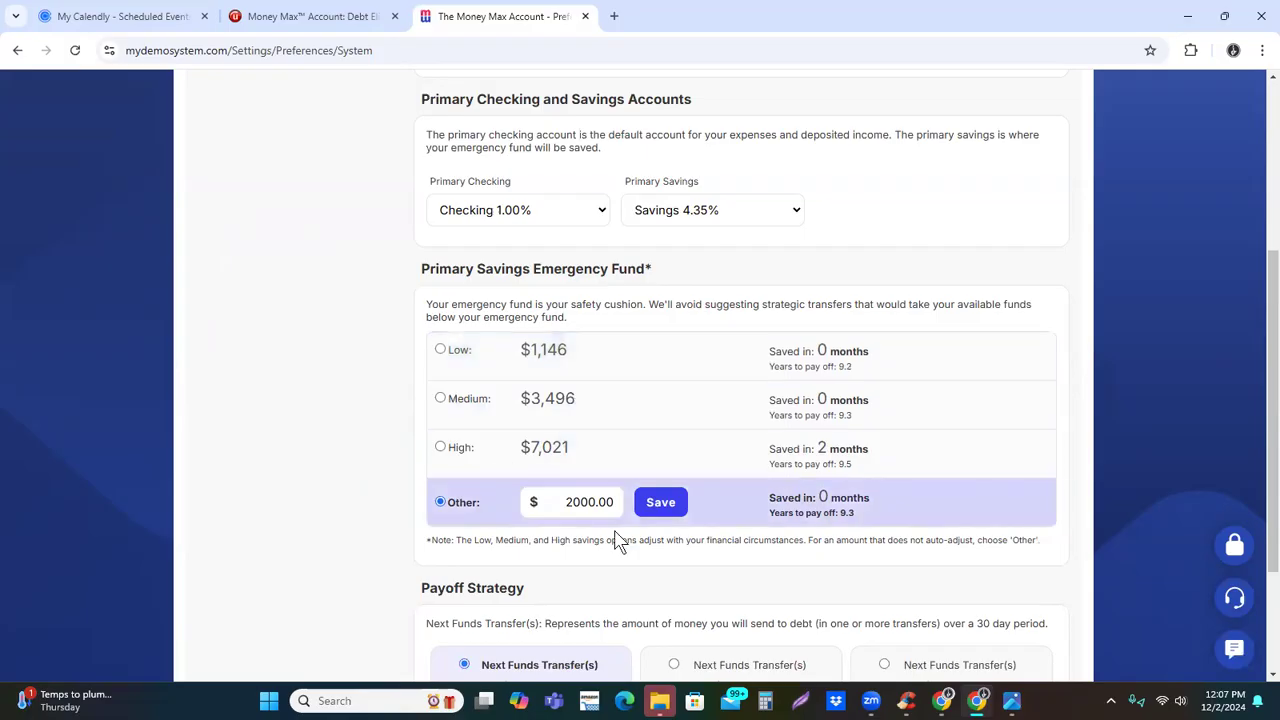
scroll(712, 528, down, 1)
scroll(718, 530, down, 1)
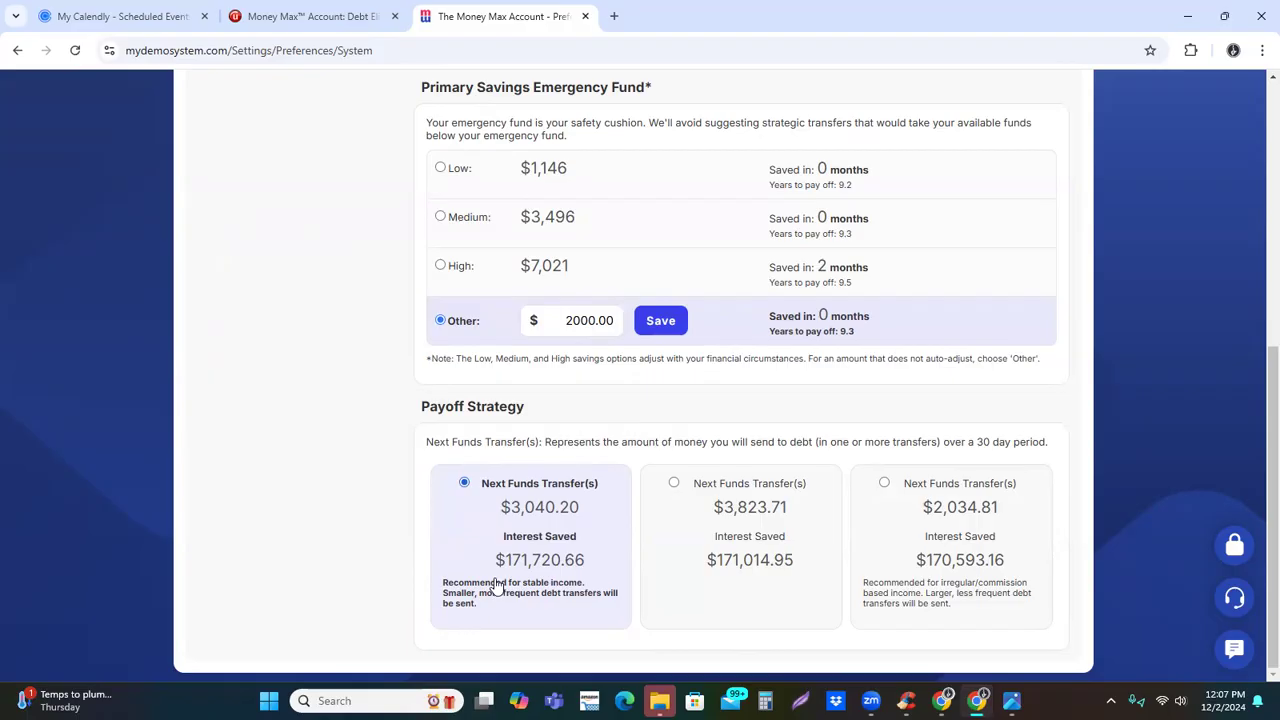
Try the payoff strategy recommended for irregular income and switch back to the one recommended for stable income
click(887, 488)
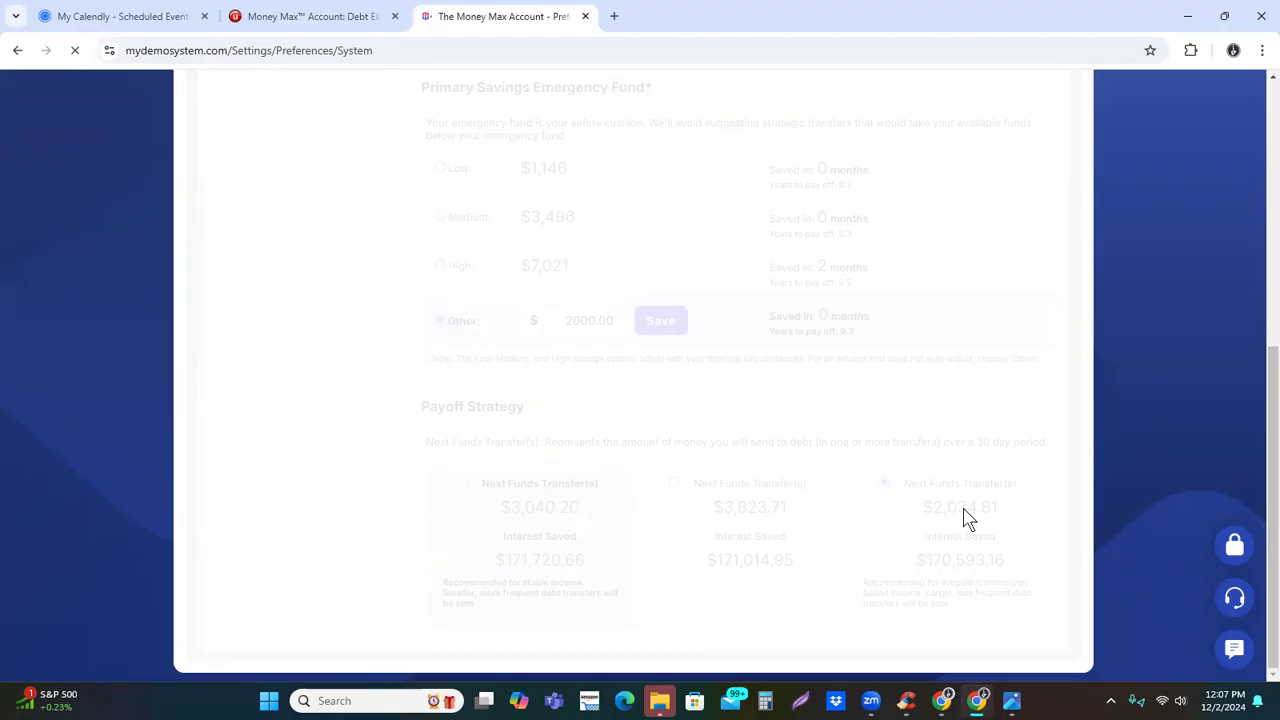
scroll(990, 518, down, 5)
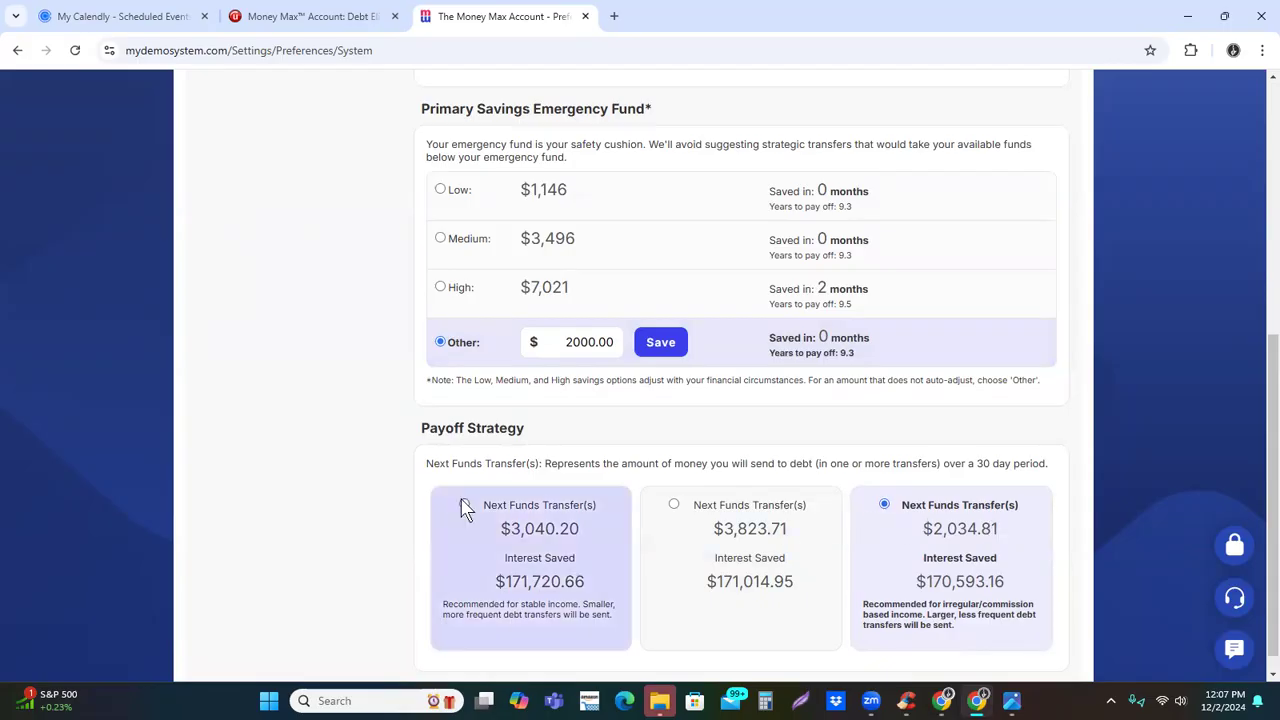
click(464, 505)
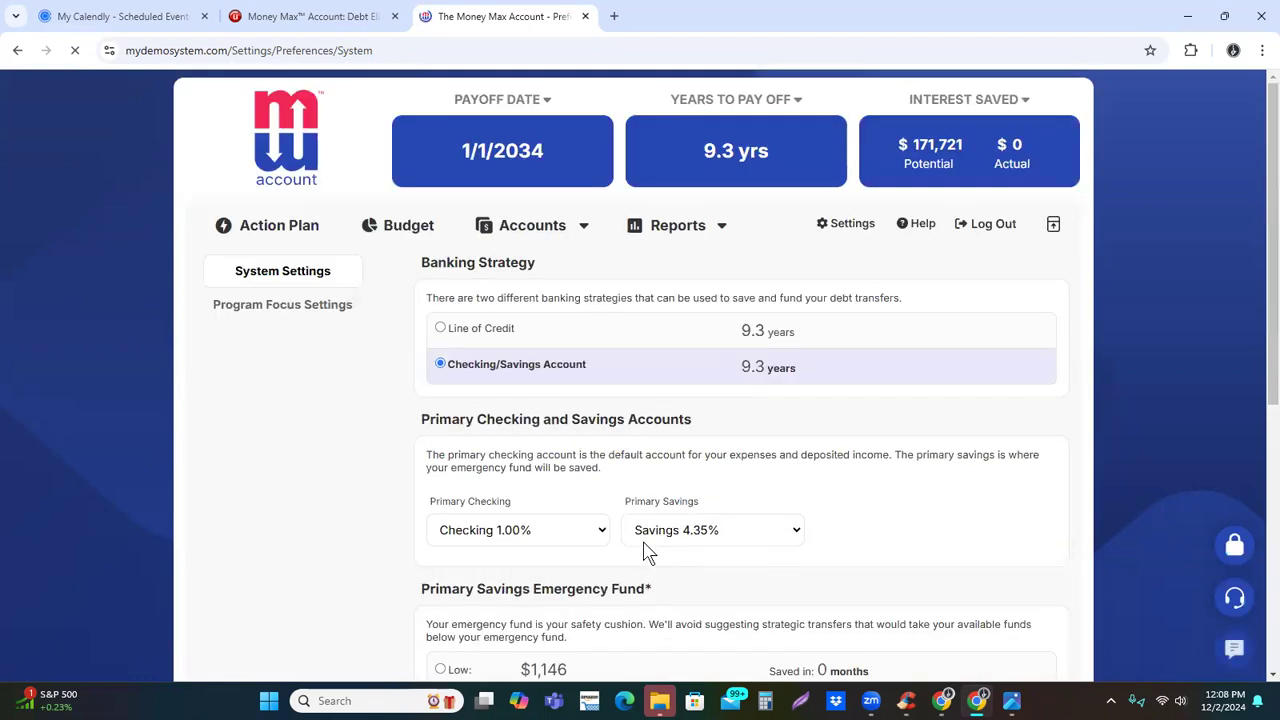
Return to the action plan and examine the 10/1/2024 savings transfers and the projected end-of-day account balances
click(296, 226)
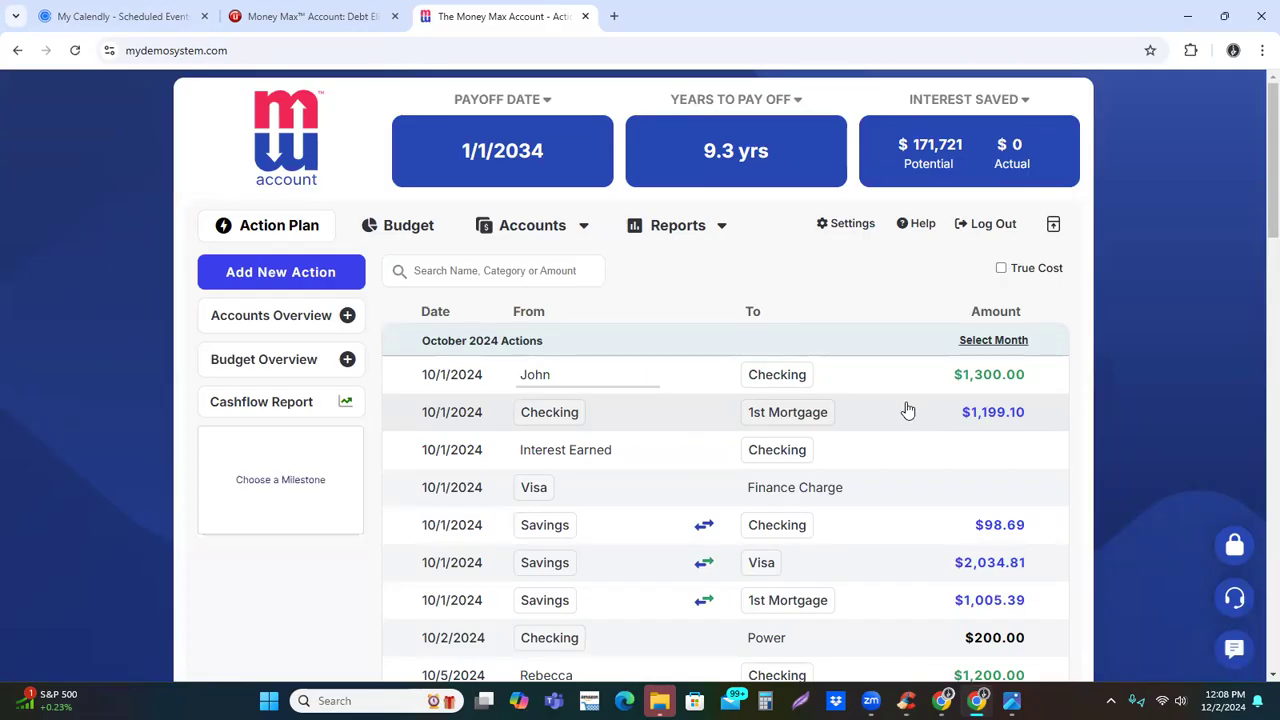
scroll(907, 411, down, 1)
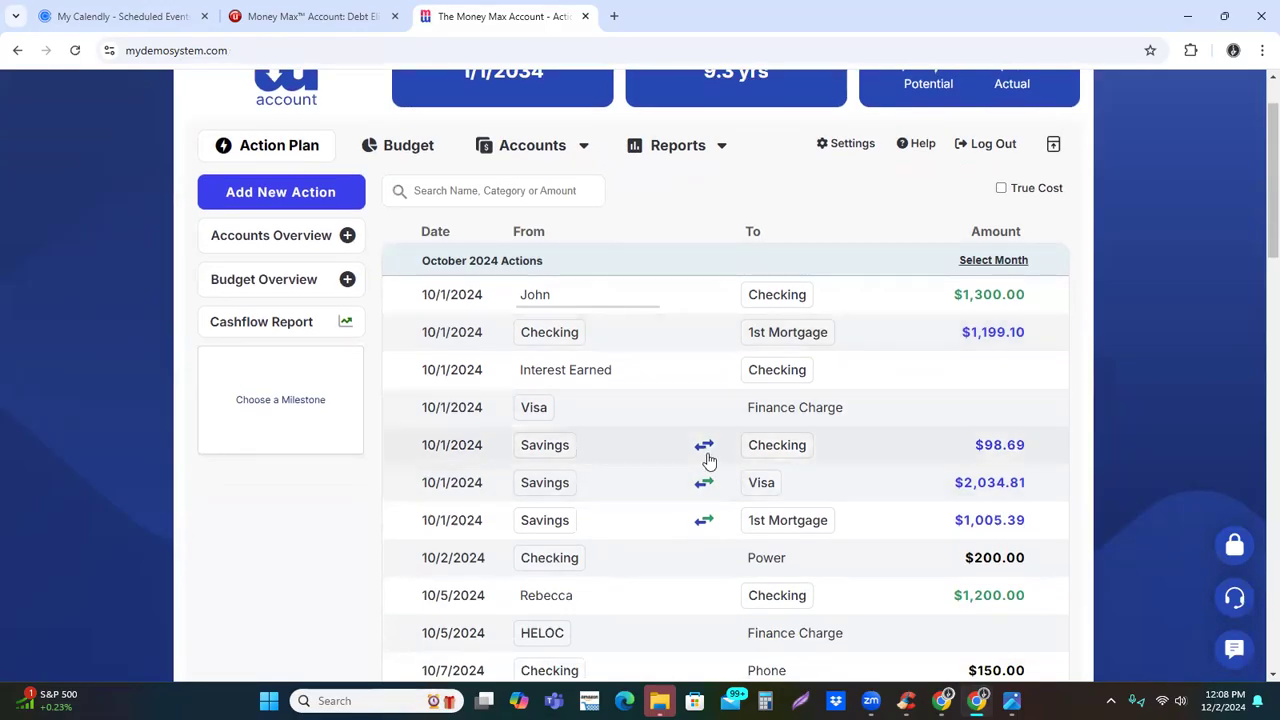
mouse_move(702, 455)
double_click(430, 231)
drag(430, 231, 548, 228)
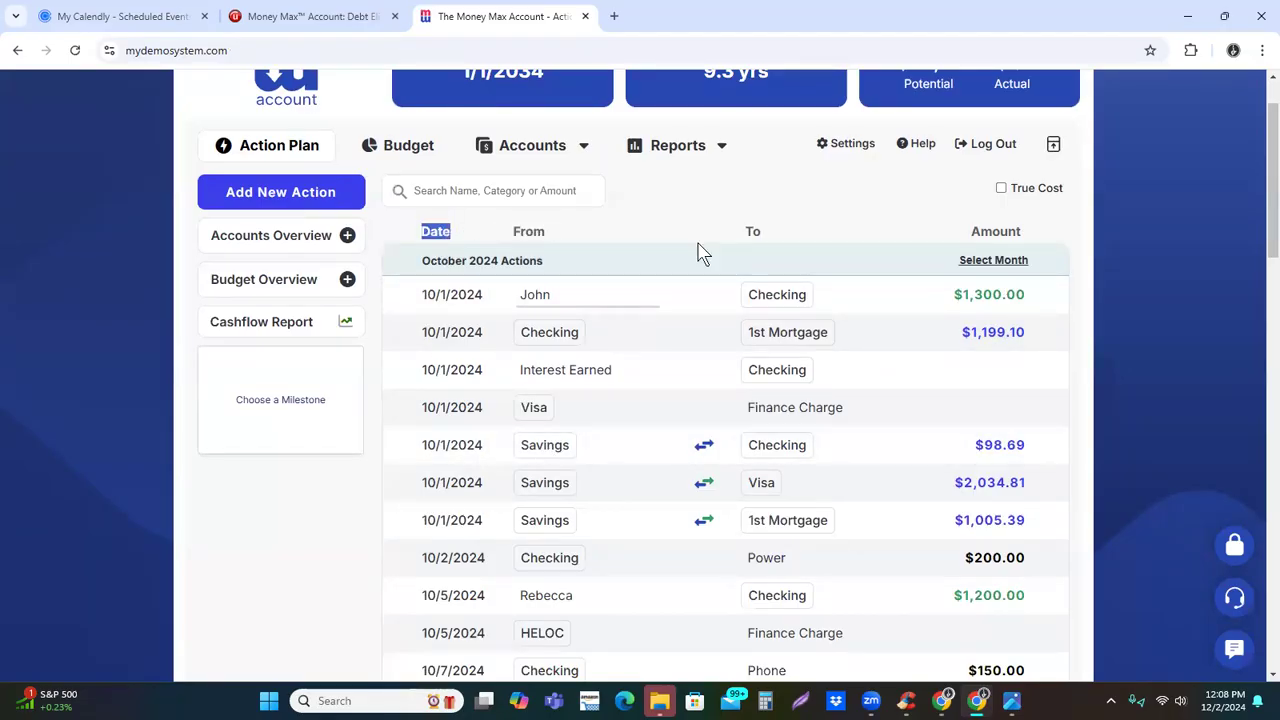
mouse_move(547, 457)
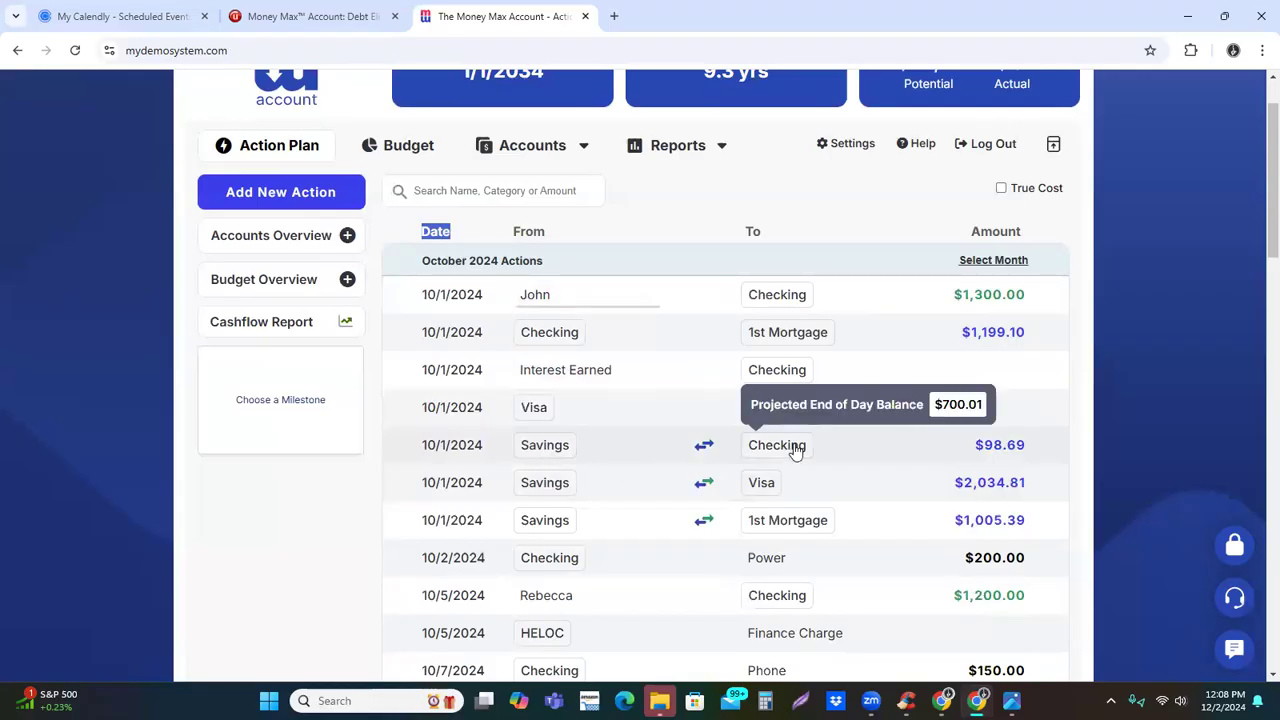
mouse_move(704, 449)
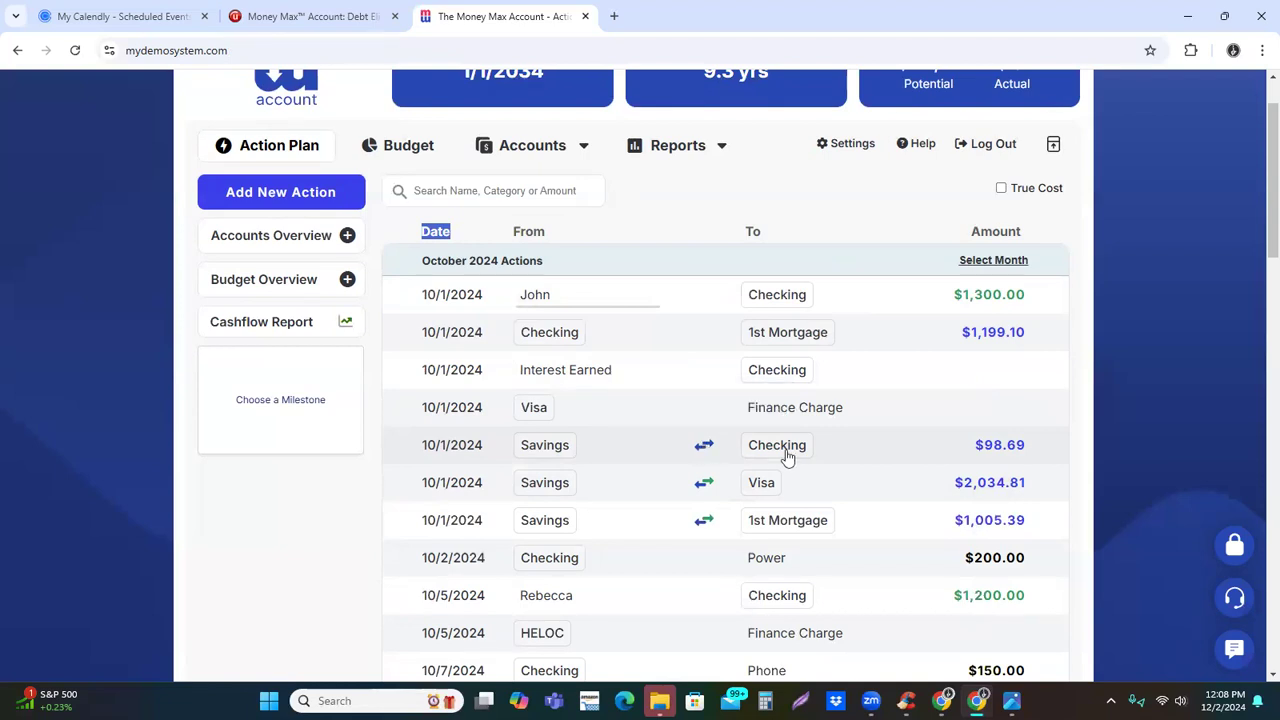
mouse_move(798, 456)
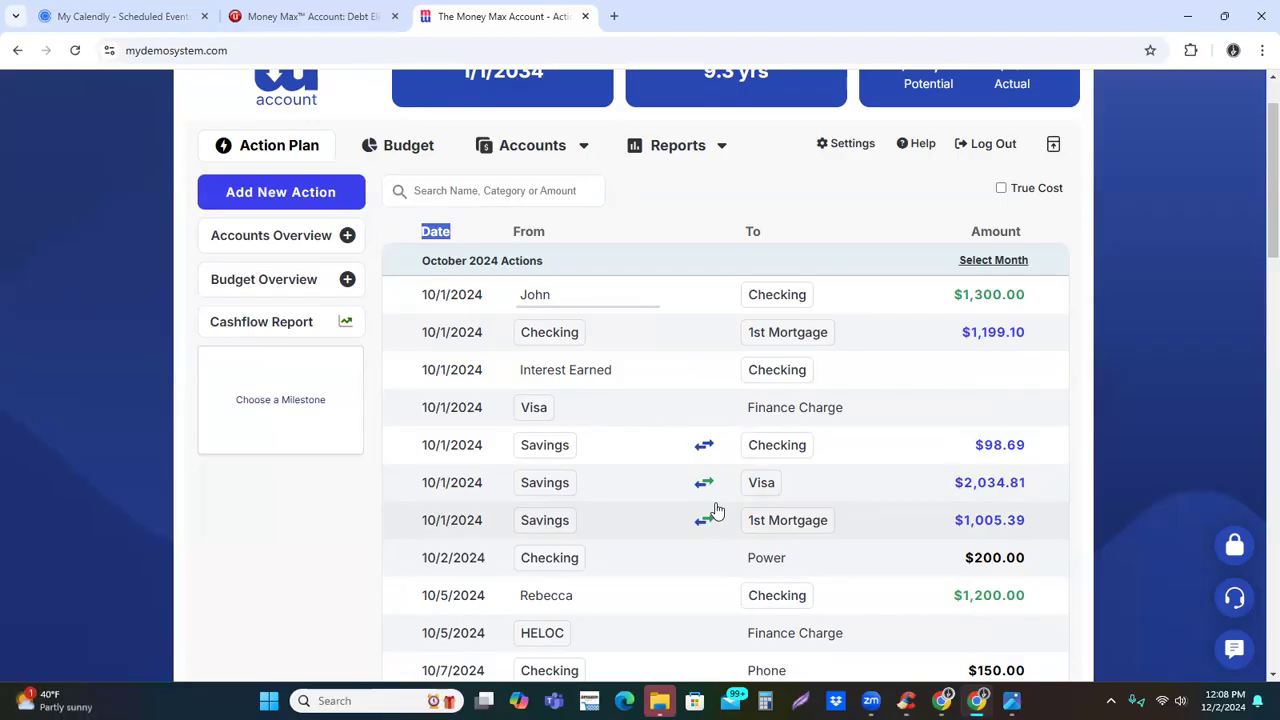
scroll(558, 160, up, 1)
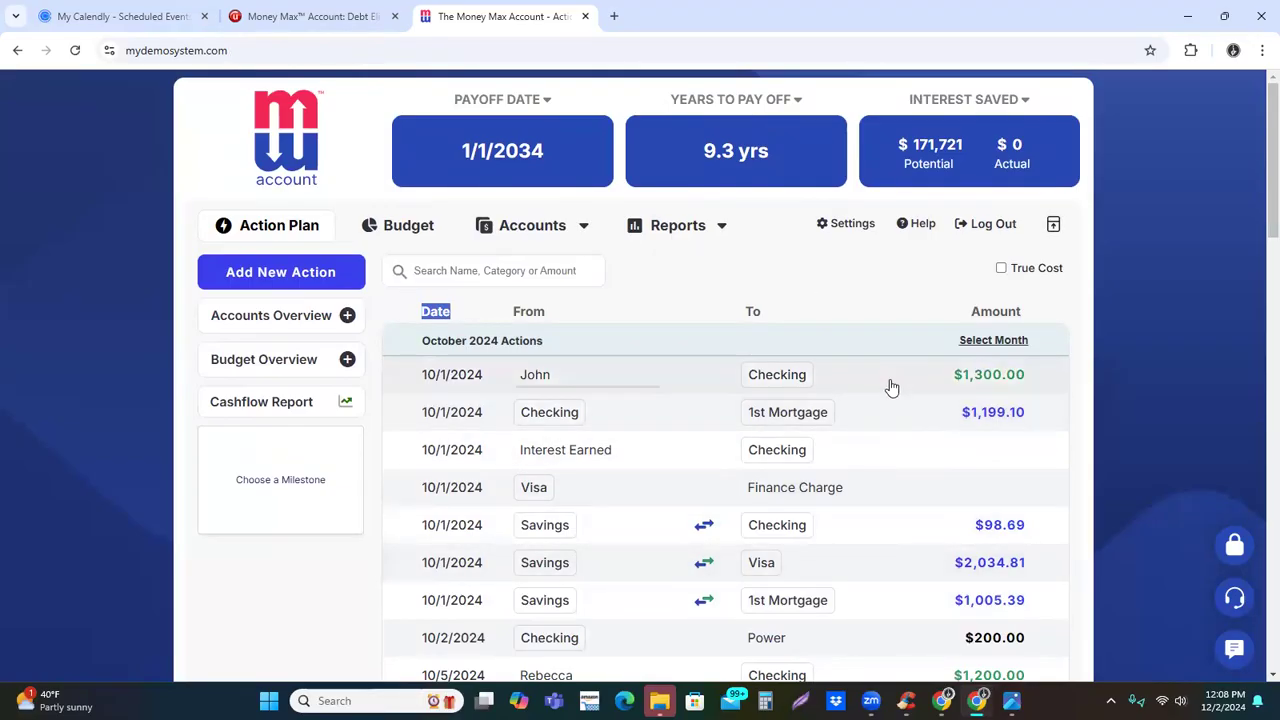
Open the 10/1/2024 income deposit of $1,300.00, view its available destination accounts, and close it without executing
click(1022, 411)
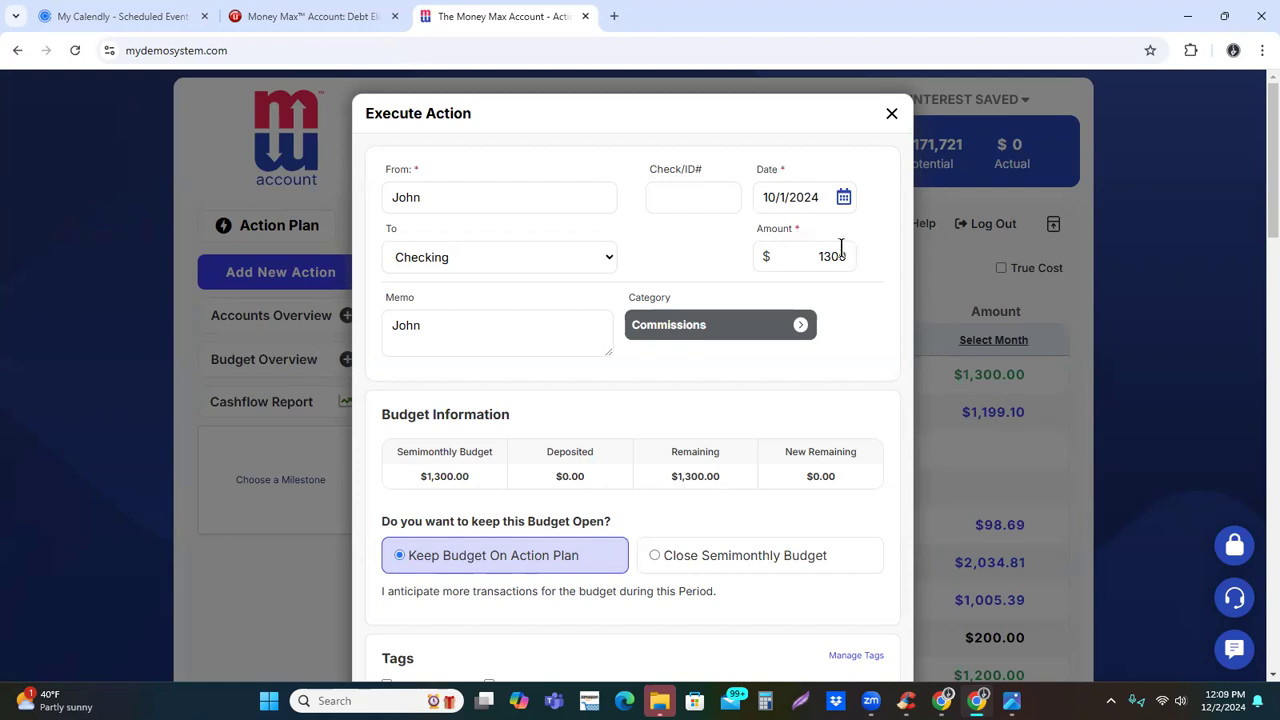
click(489, 264)
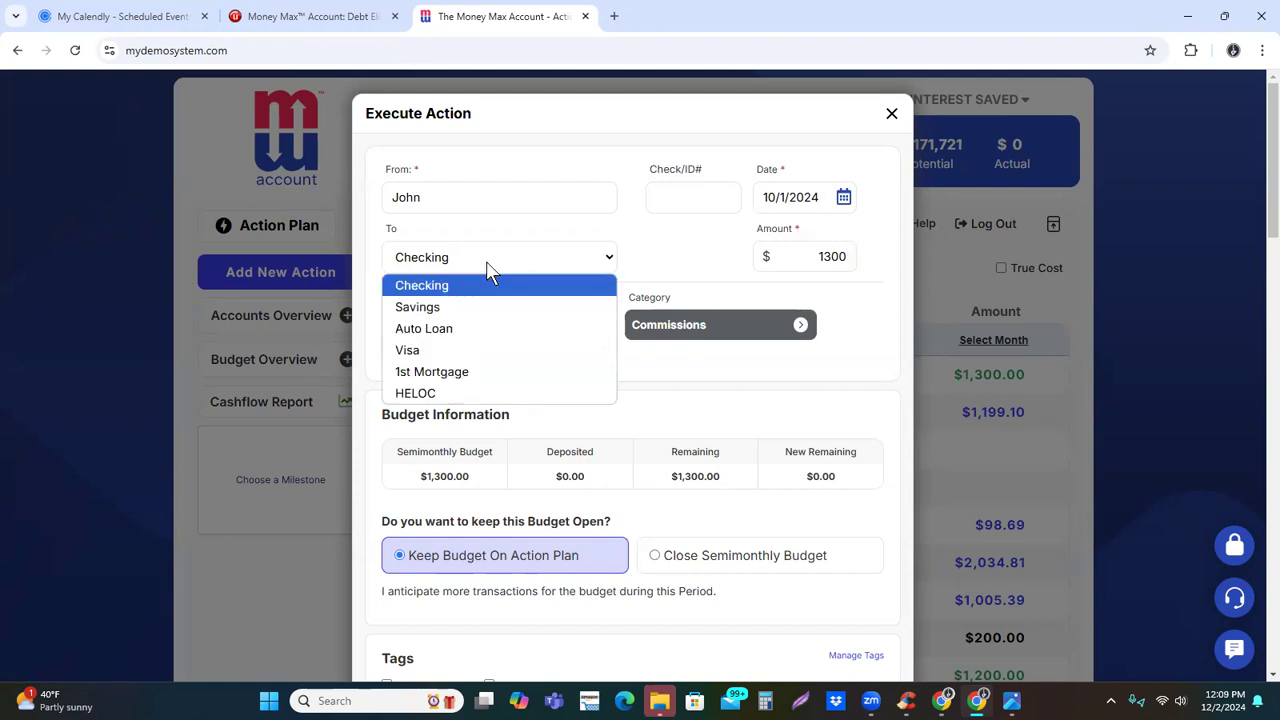
click(715, 256)
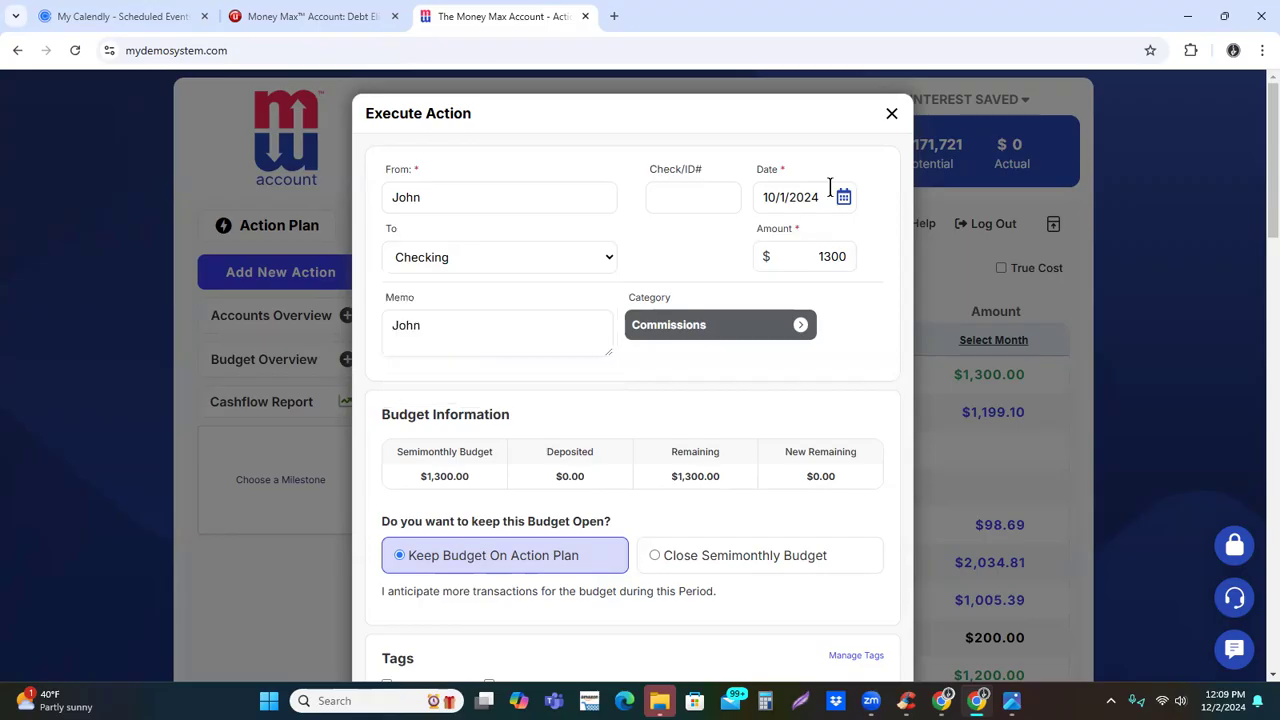
click(890, 116)
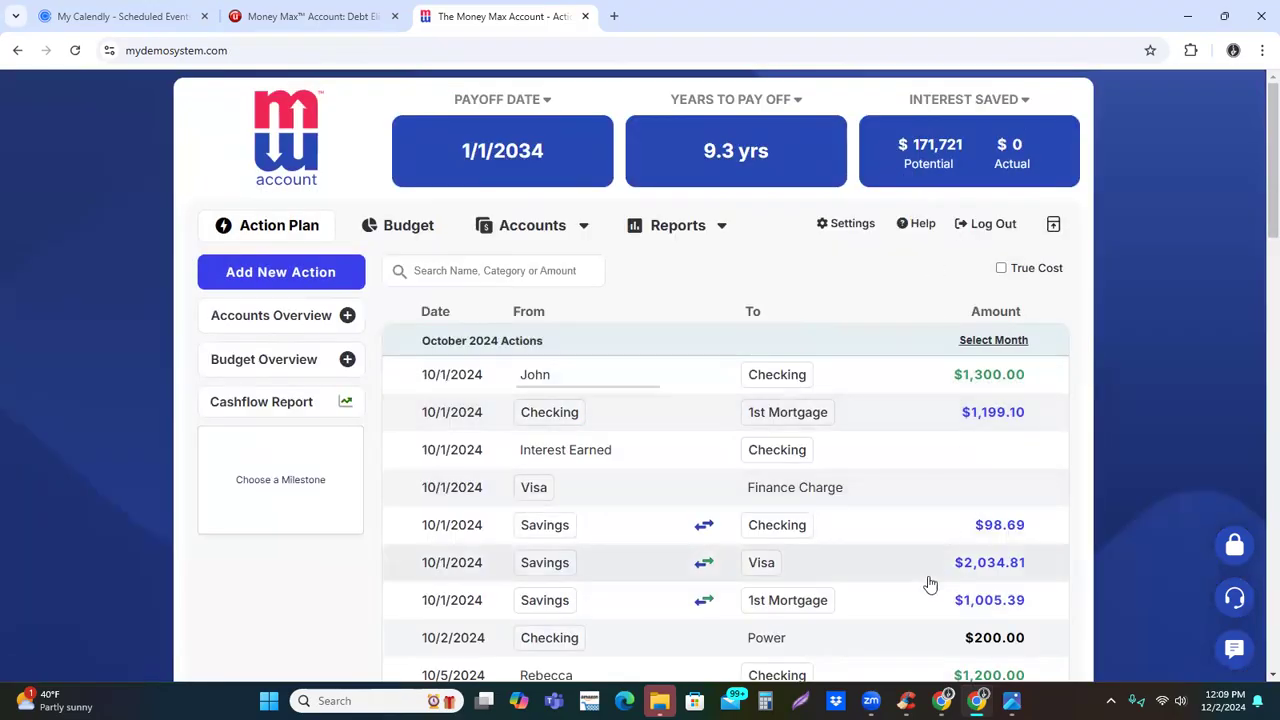
Inspect the future interest savings of the 10/1/2024 transfer from Savings to 1st Mortgage and close it without executing
click(1010, 632)
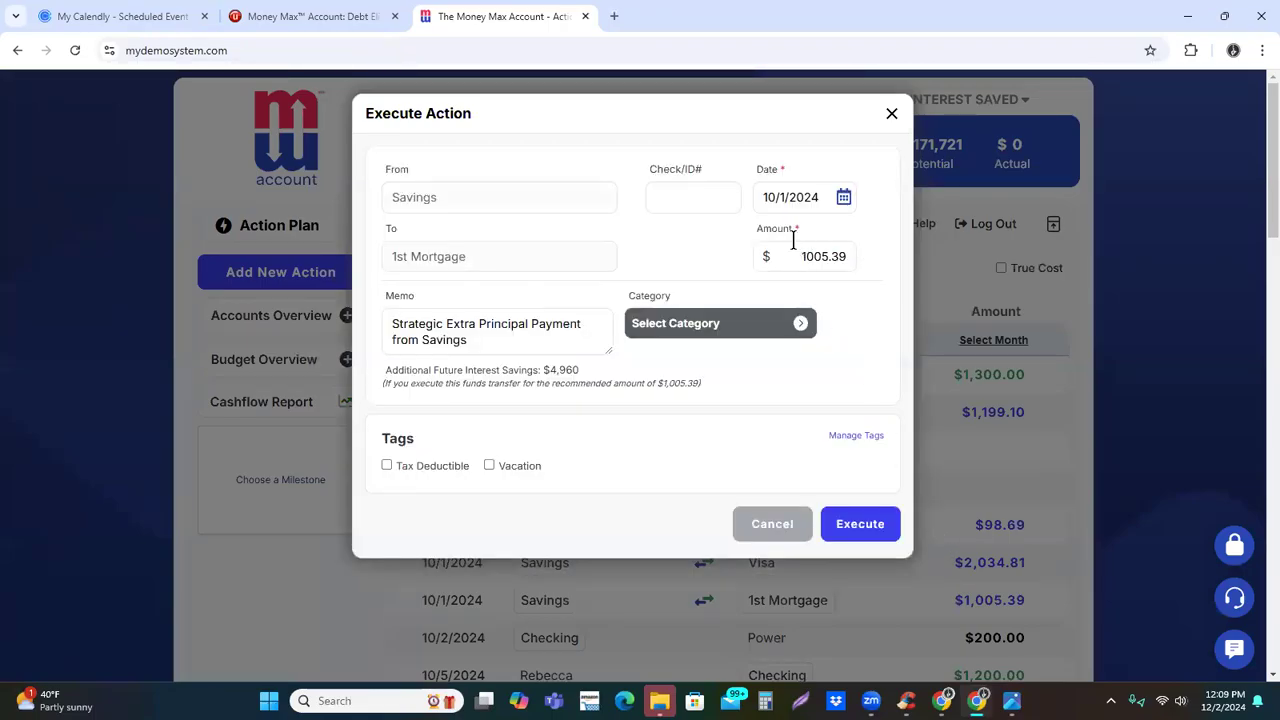
drag(535, 376, 614, 380)
click(627, 430)
click(892, 115)
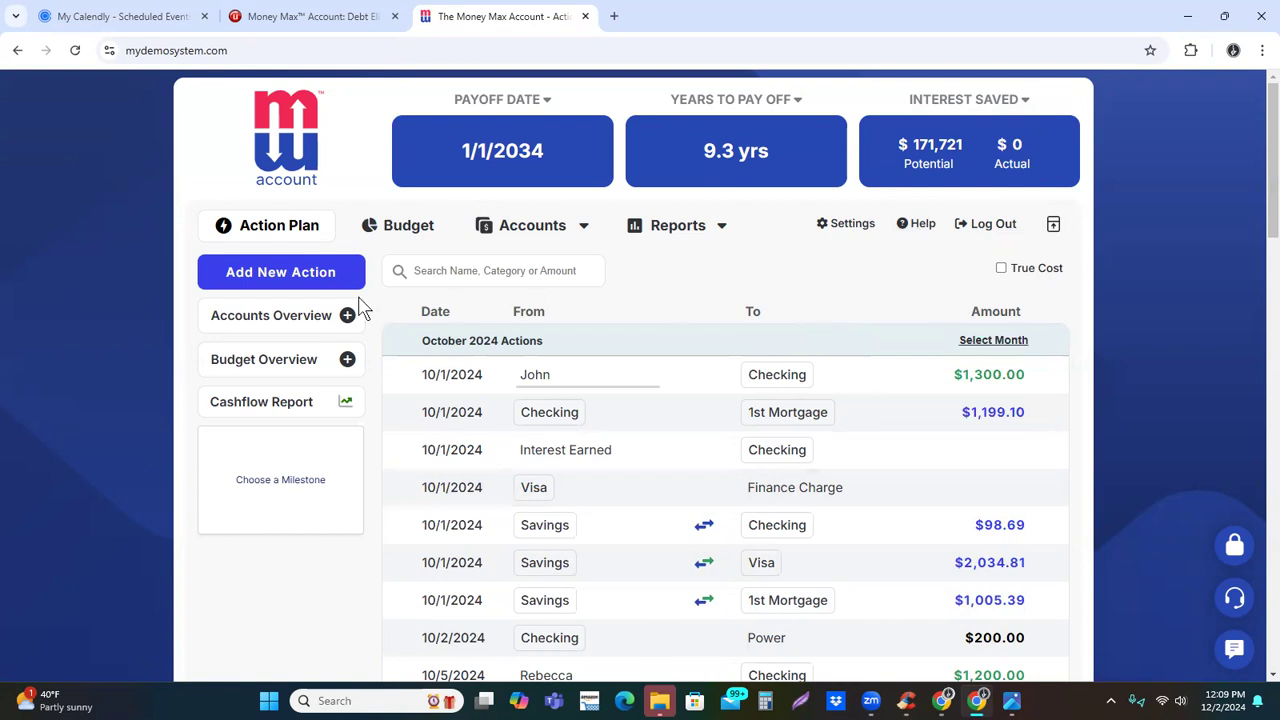
View the action types offered for a new action without adding one, and open the budget
click(283, 284)
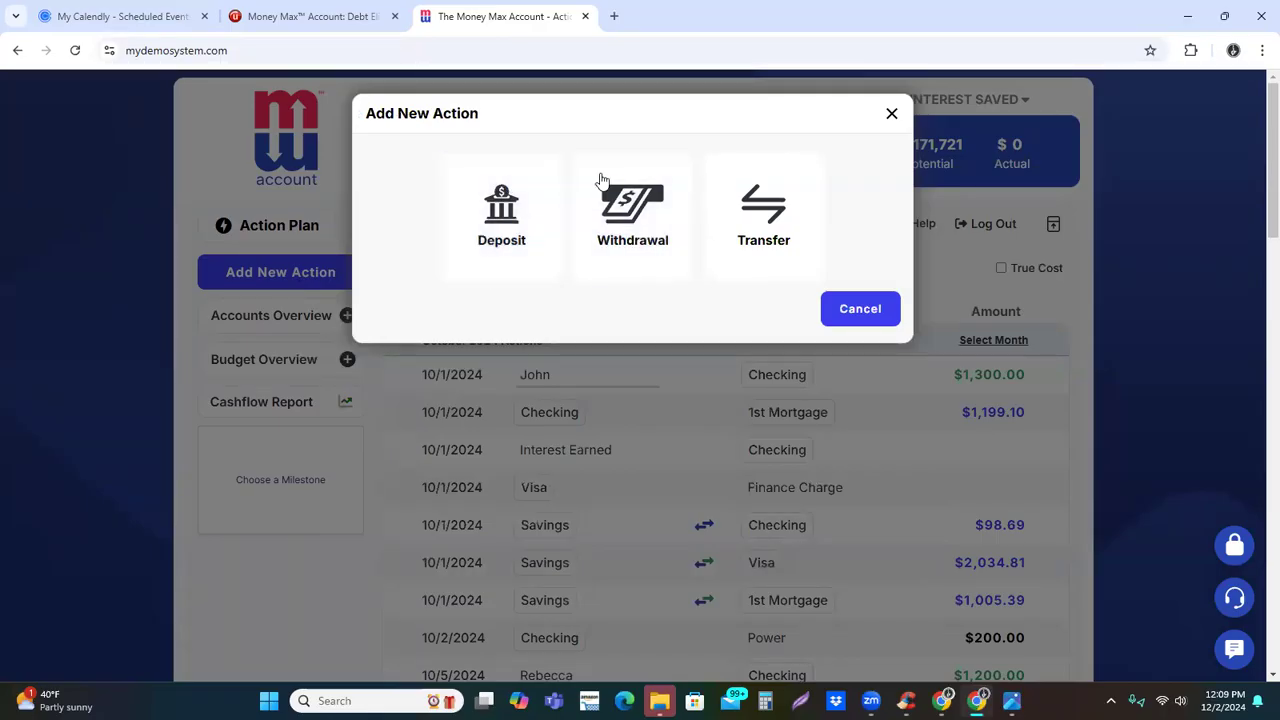
click(890, 114)
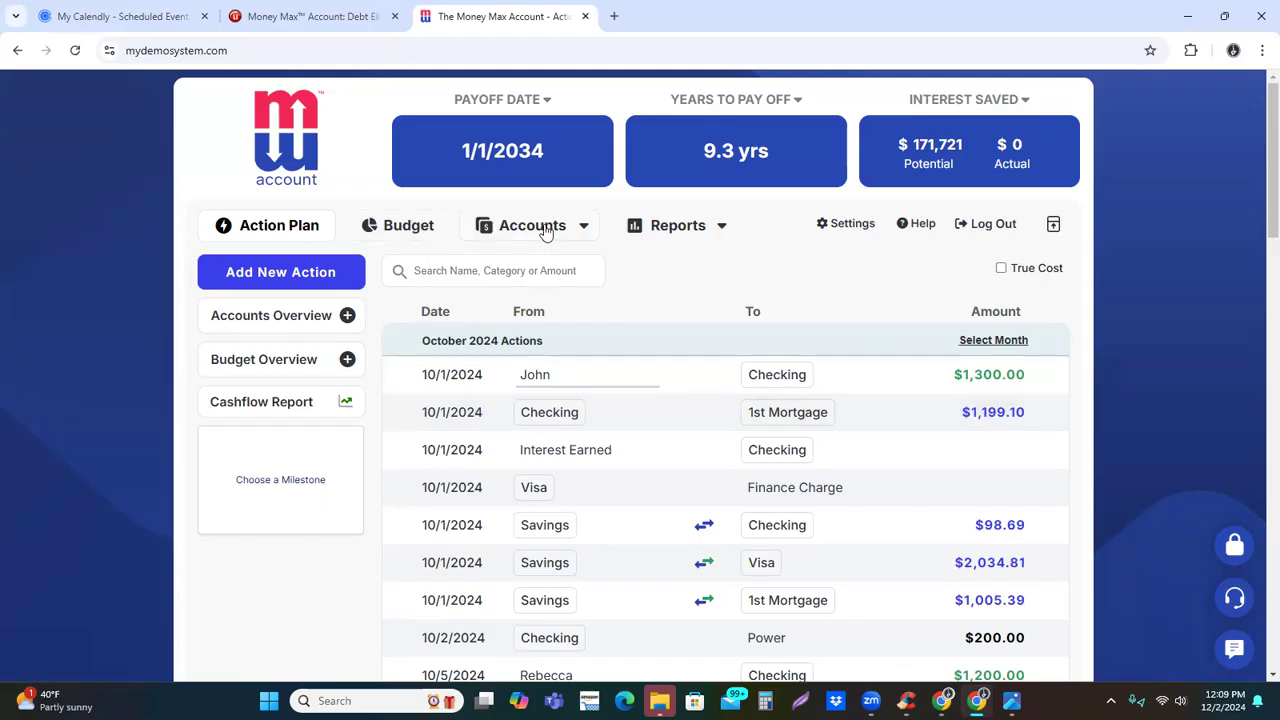
click(412, 230)
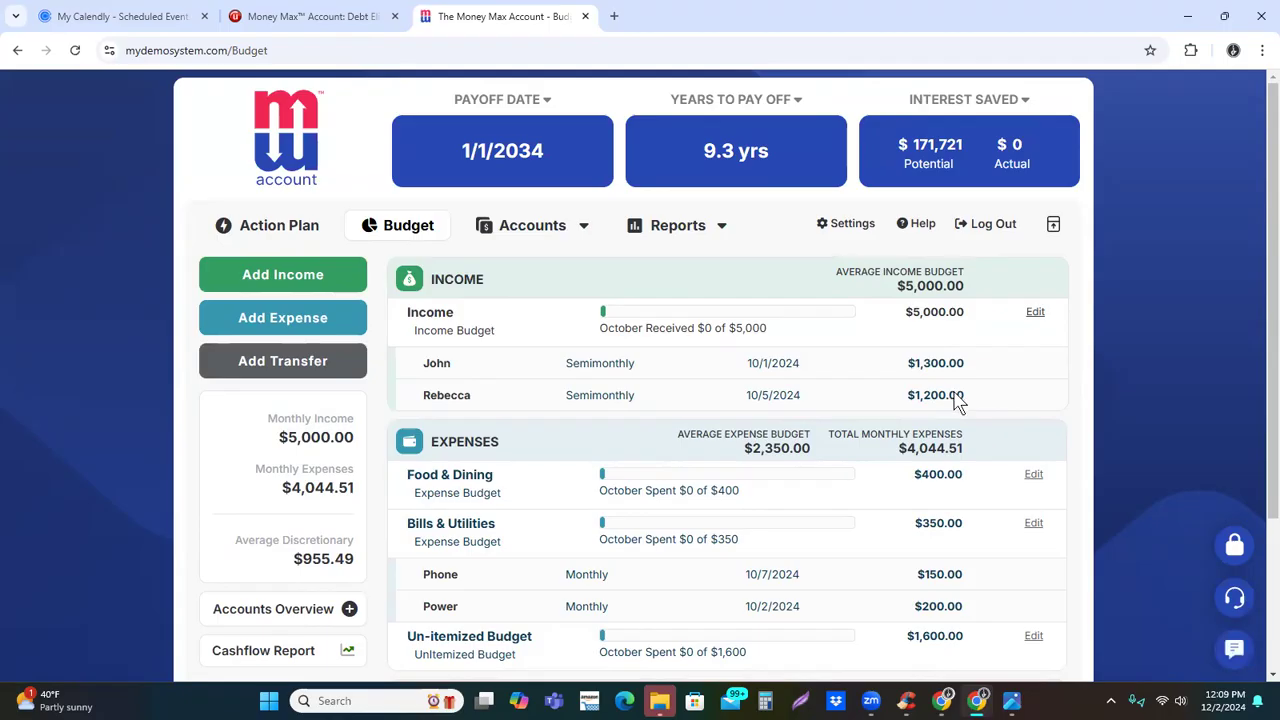
Review the budget's expenses and account payments, and the assets and liabilities in the accounts list
scroll(958, 403, down, 2)
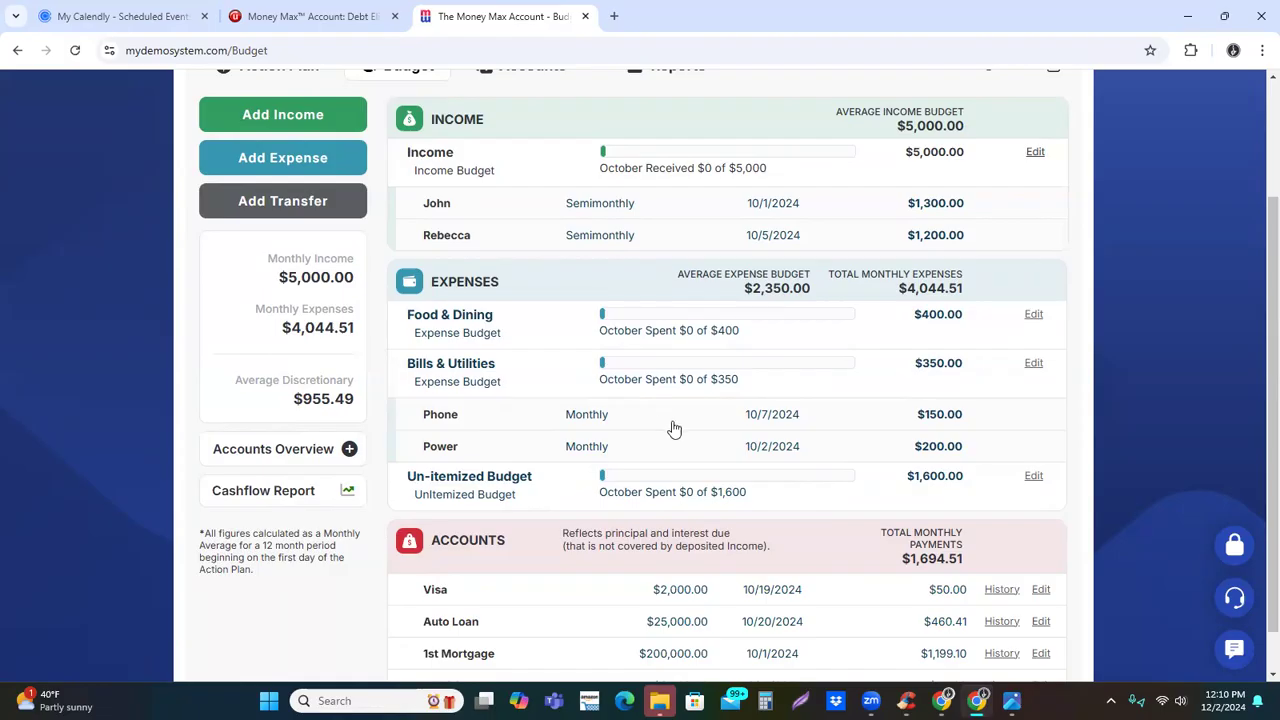
scroll(717, 446, up, 2)
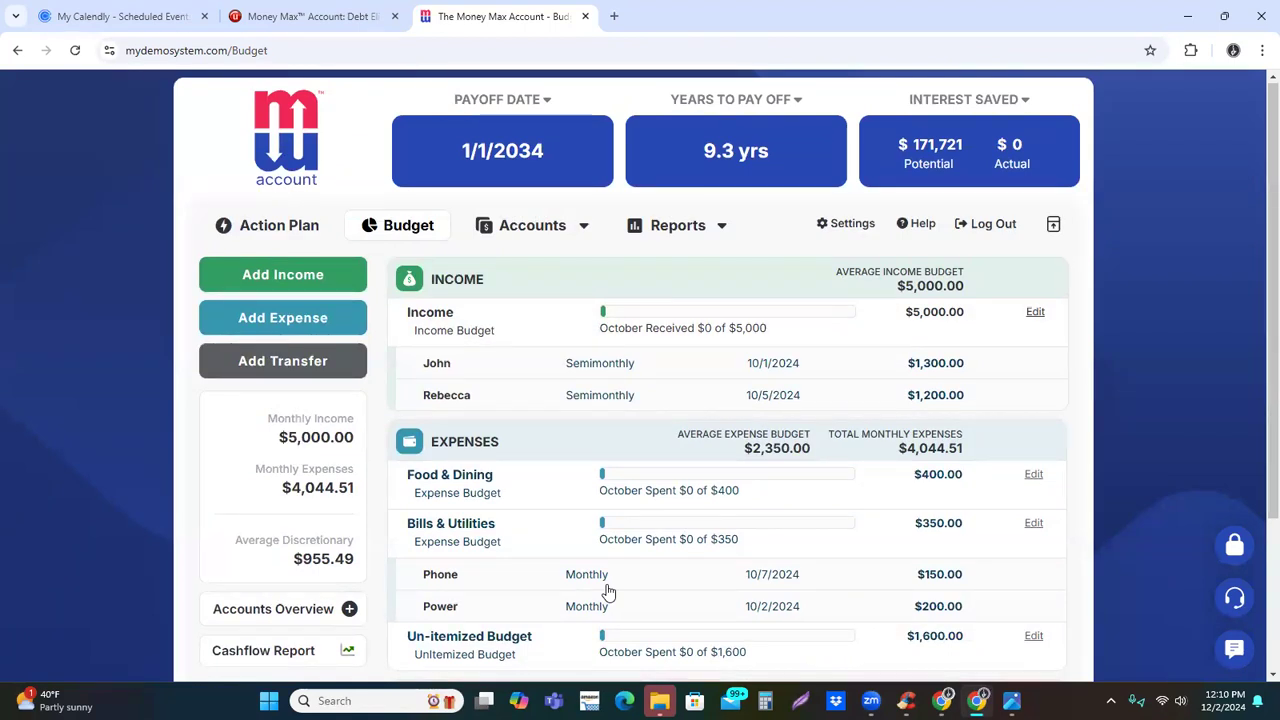
click(525, 228)
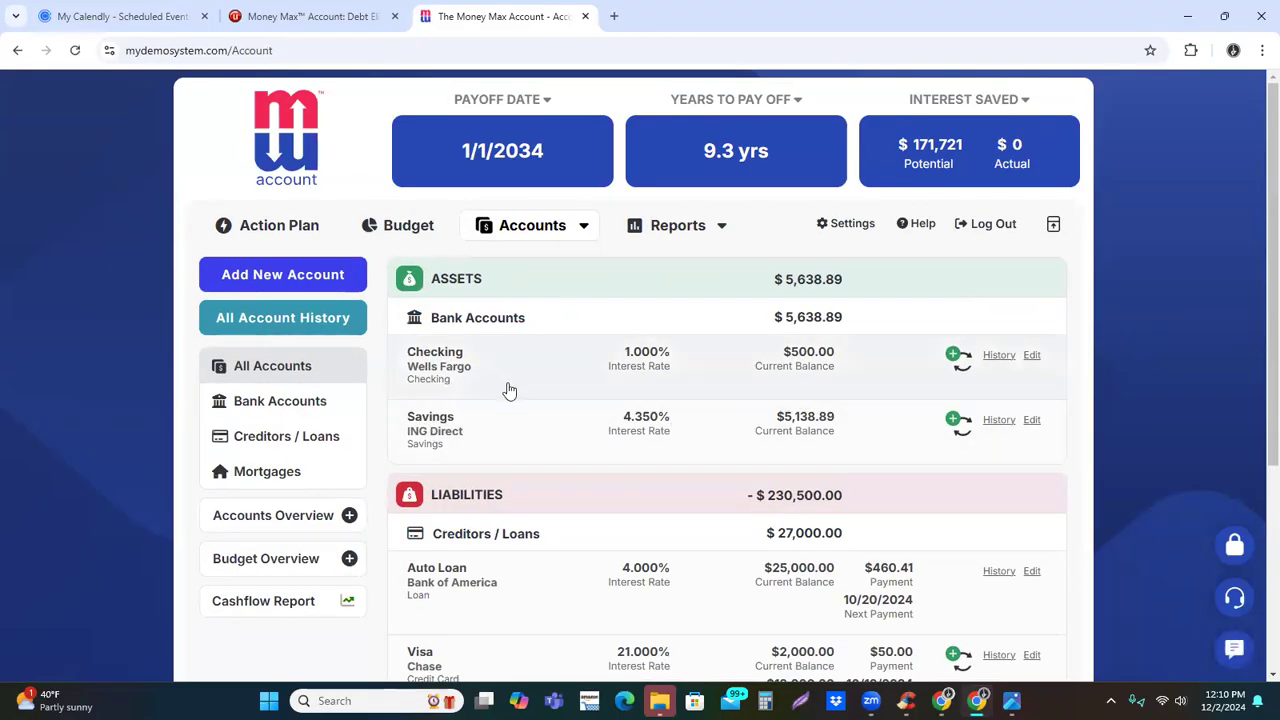
scroll(577, 420, down, 4)
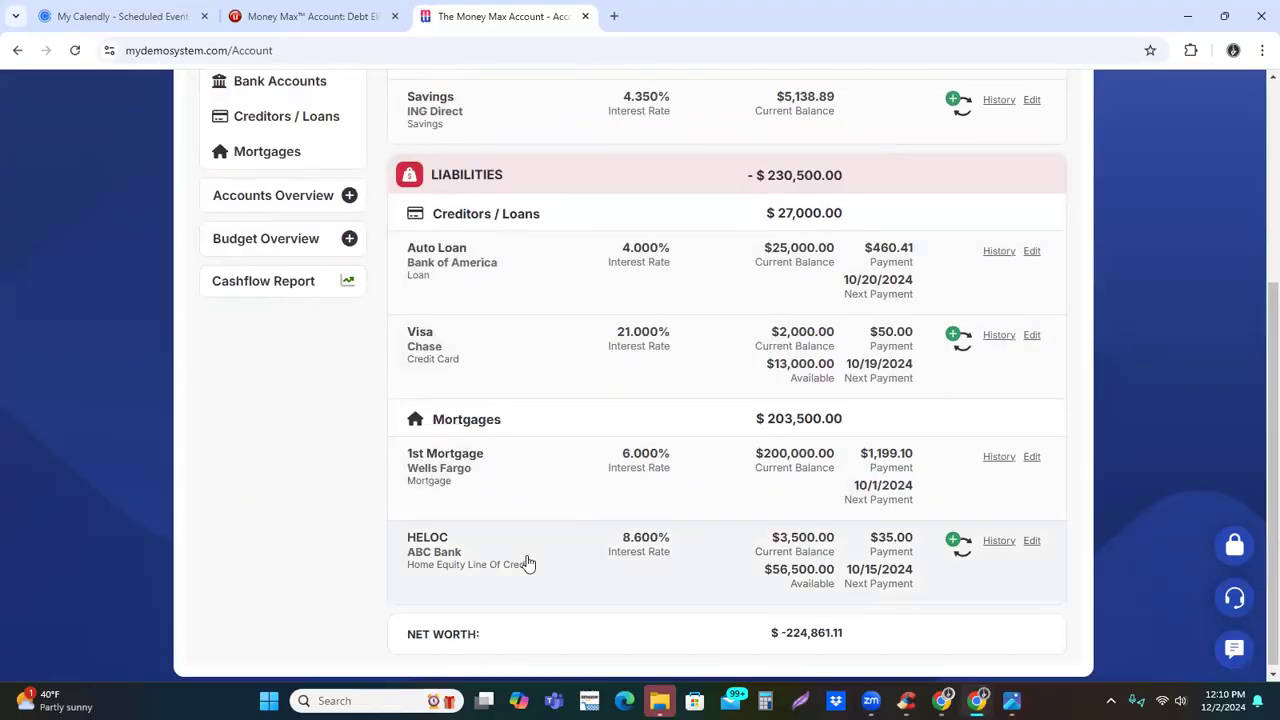
scroll(527, 563, up, 3)
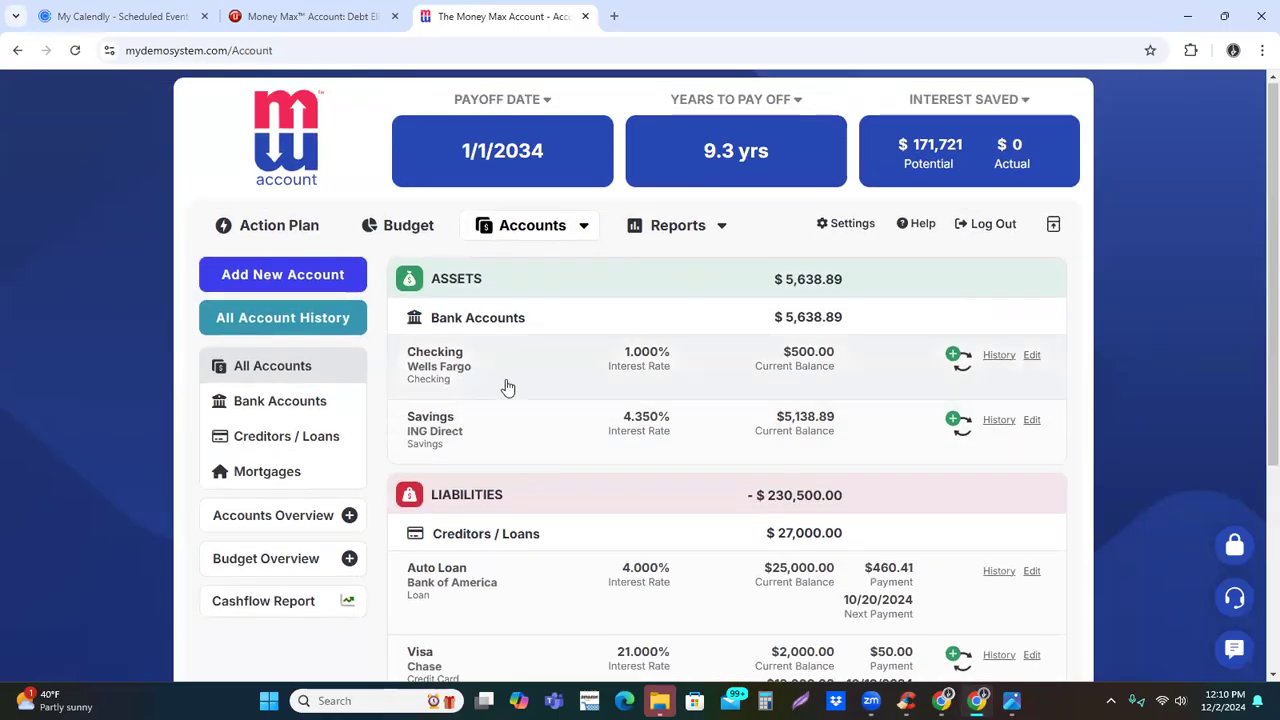
Start a new asset account named Primary Equity with a value of 325000.00
click(322, 274)
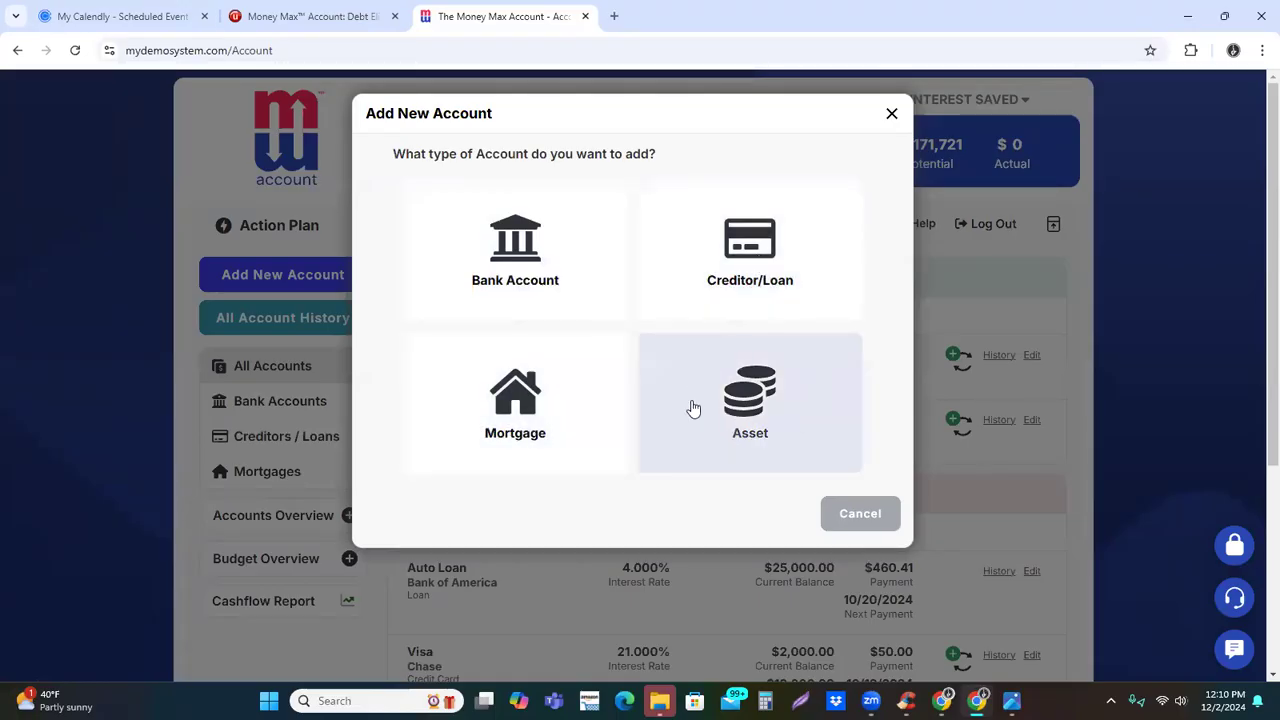
click(752, 438)
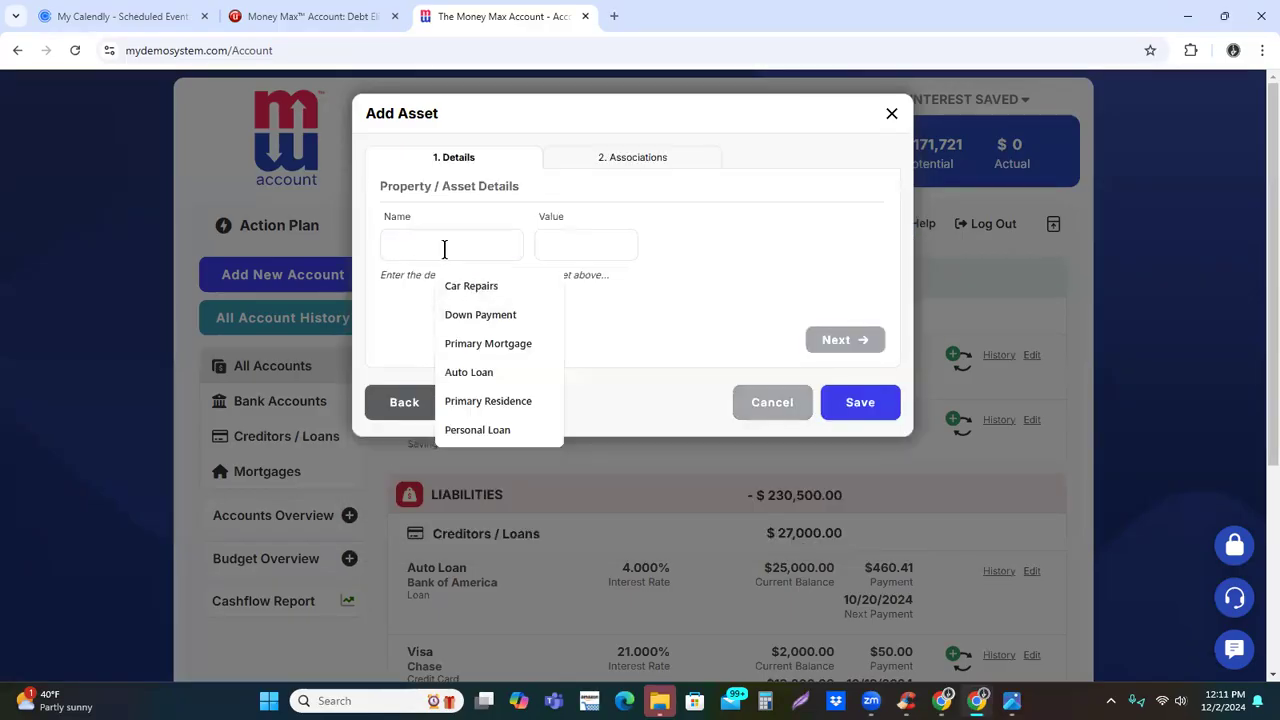
text(P)
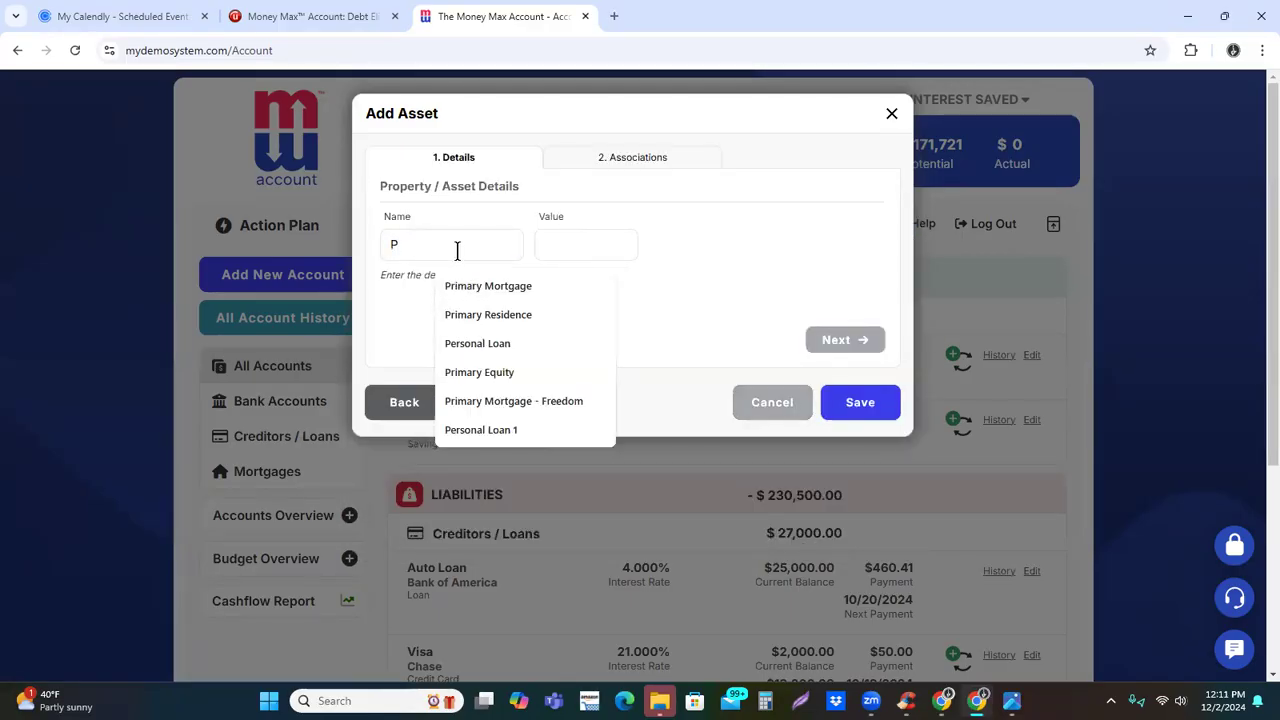
click(472, 371)
click(587, 246)
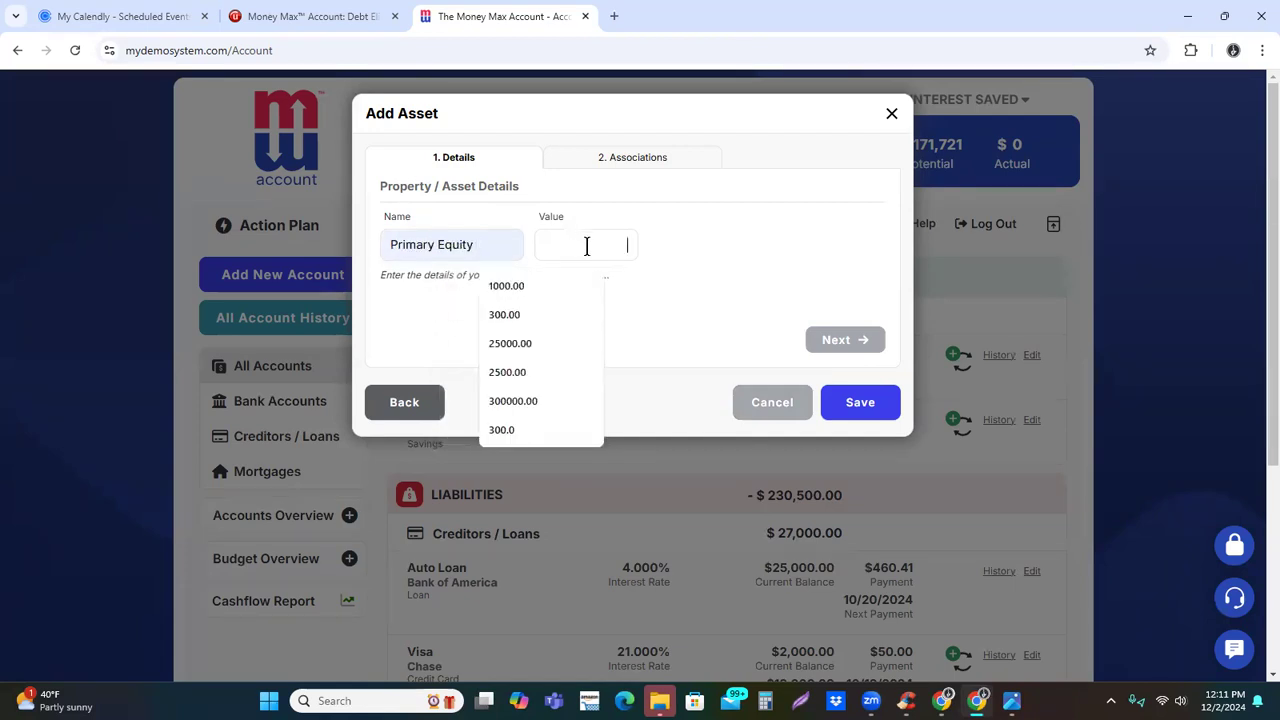
text(325000)
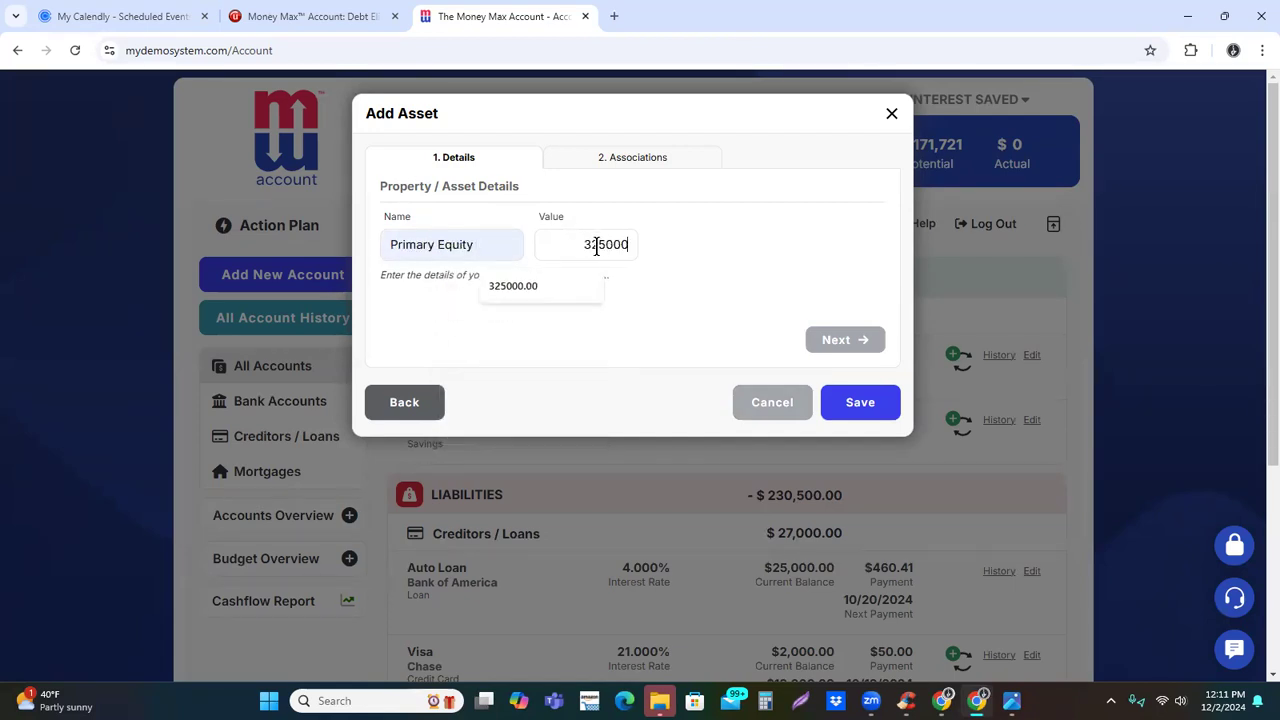
text(.00)
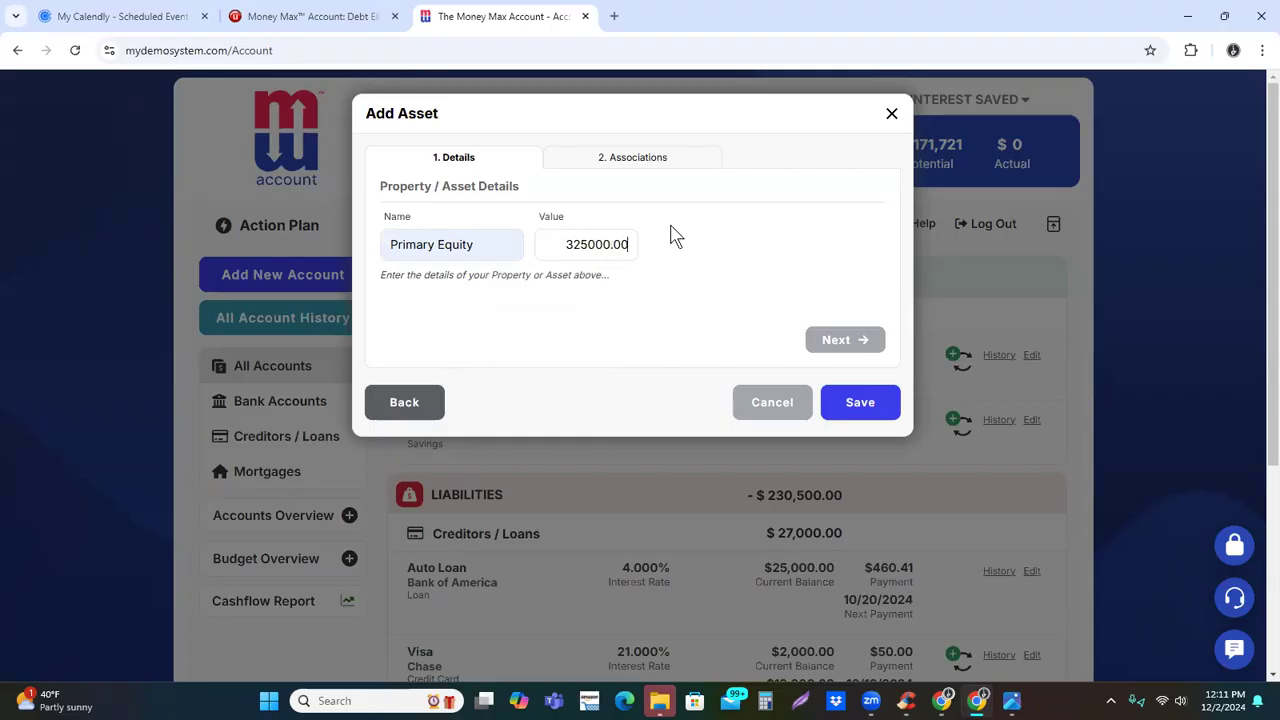
Associate the new asset with the 1st Mortgage and save it
click(658, 160)
click(497, 256)
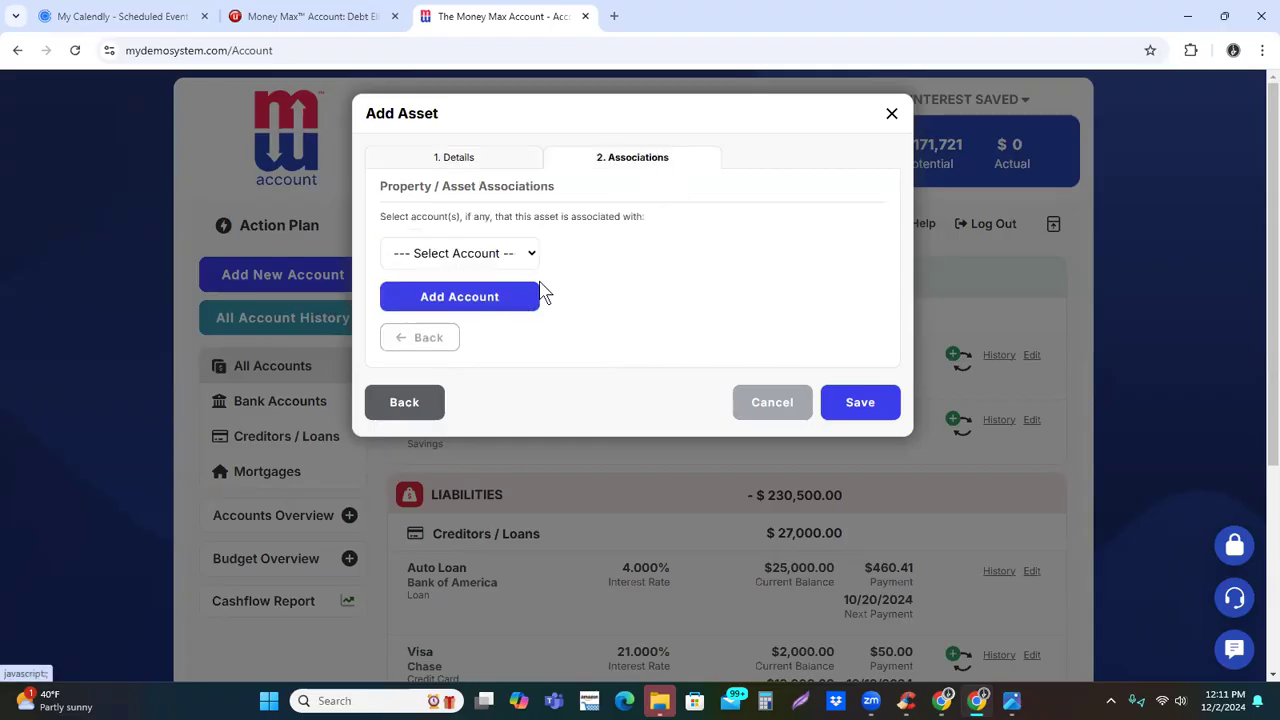
click(533, 257)
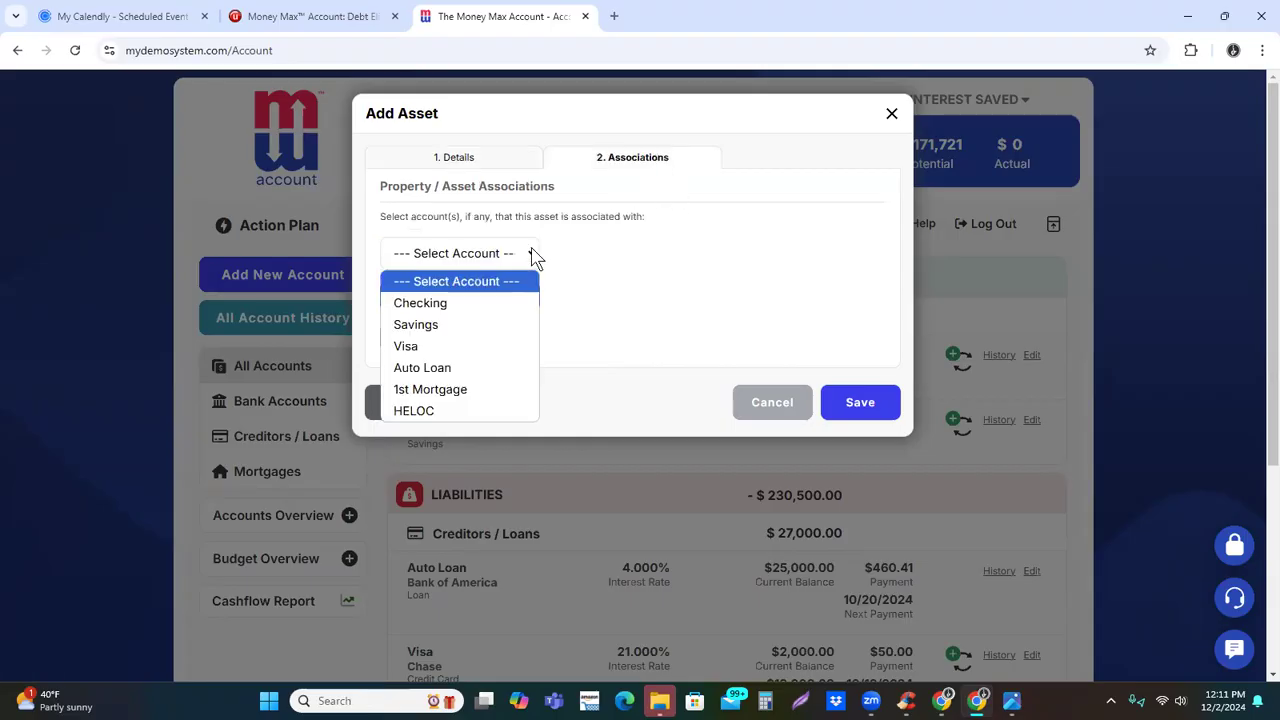
click(463, 389)
click(868, 418)
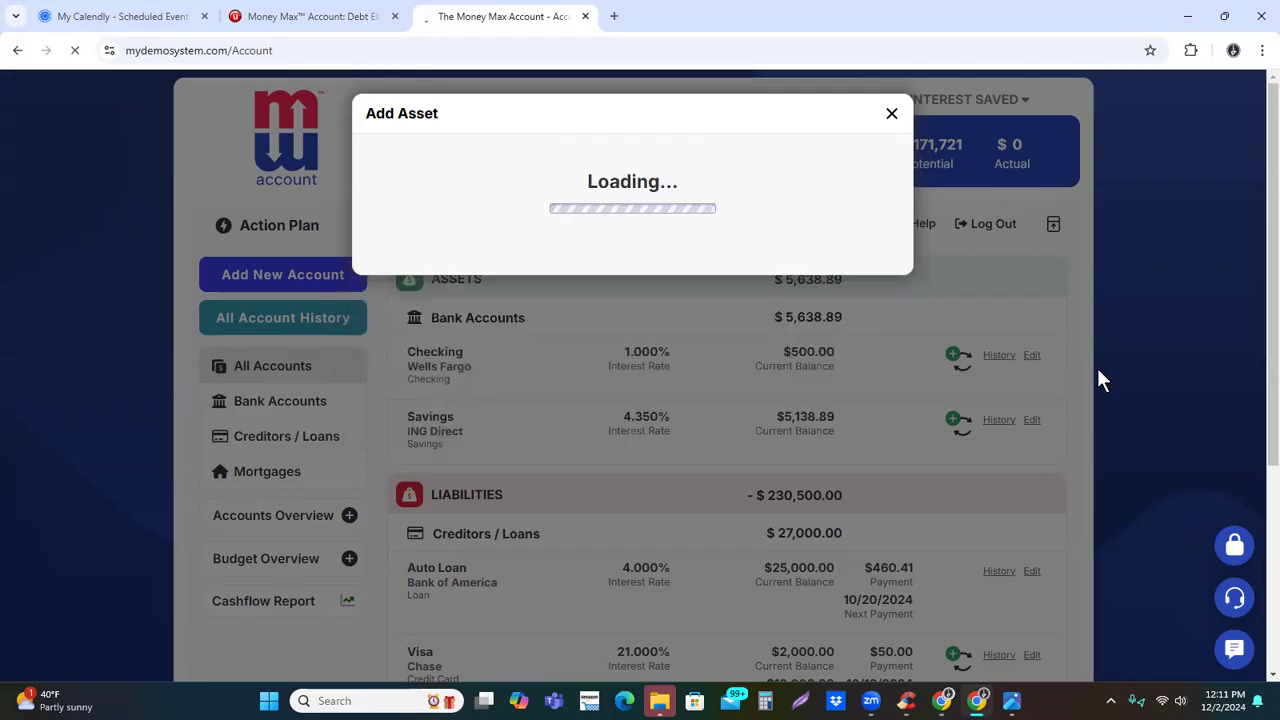
Review the accounts list, checking the Primary Equity asset, its mortgage association and the asset and liability totals
scroll(1112, 370, down, 2)
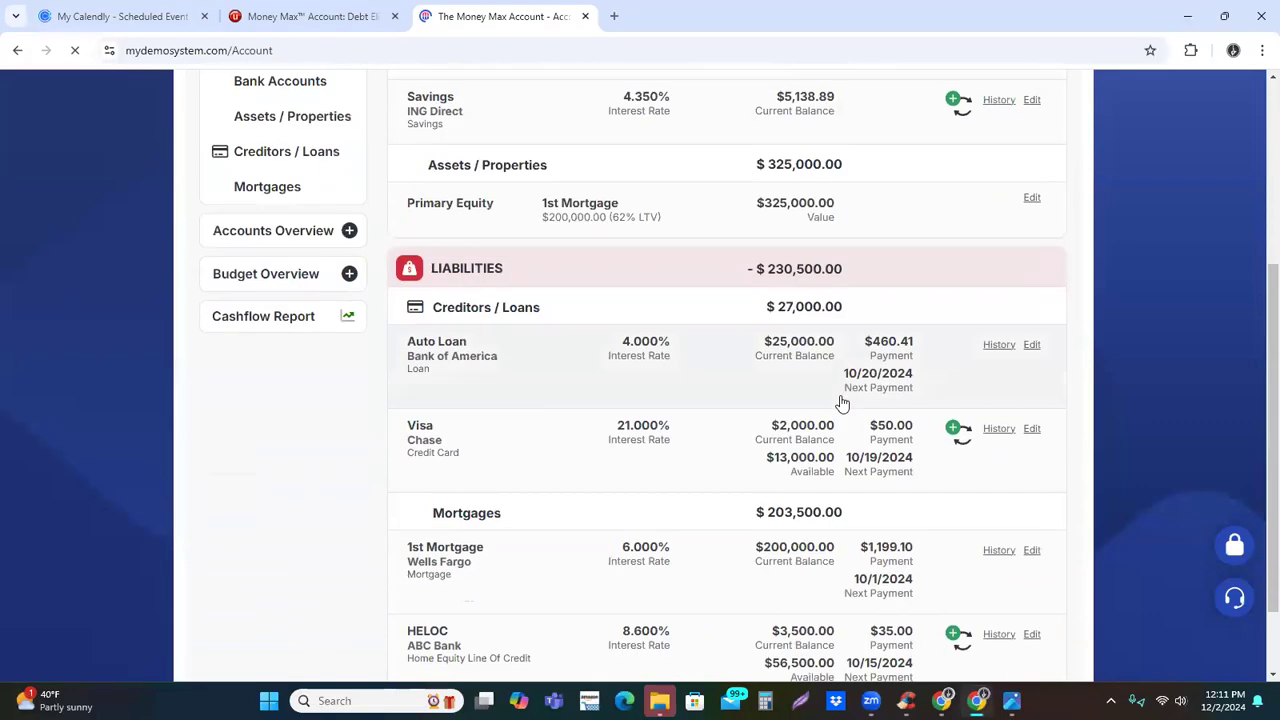
scroll(642, 262, up, 1)
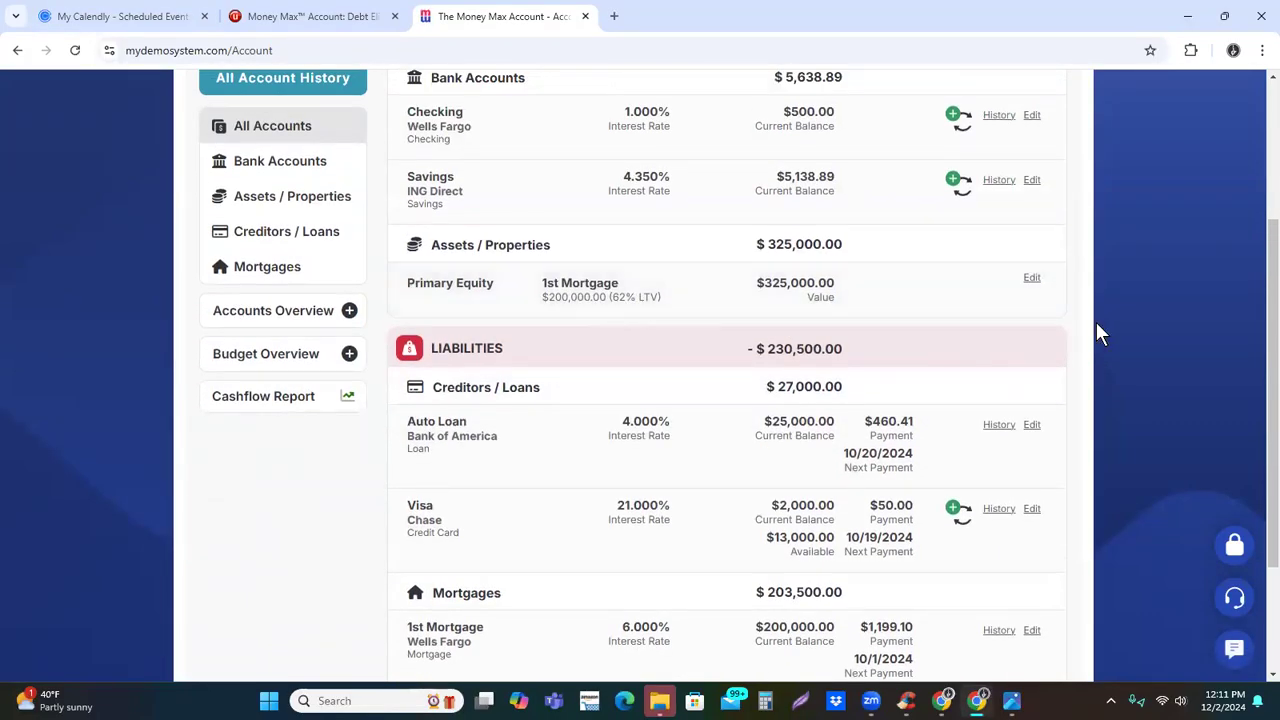
scroll(1100, 325, up, 2)
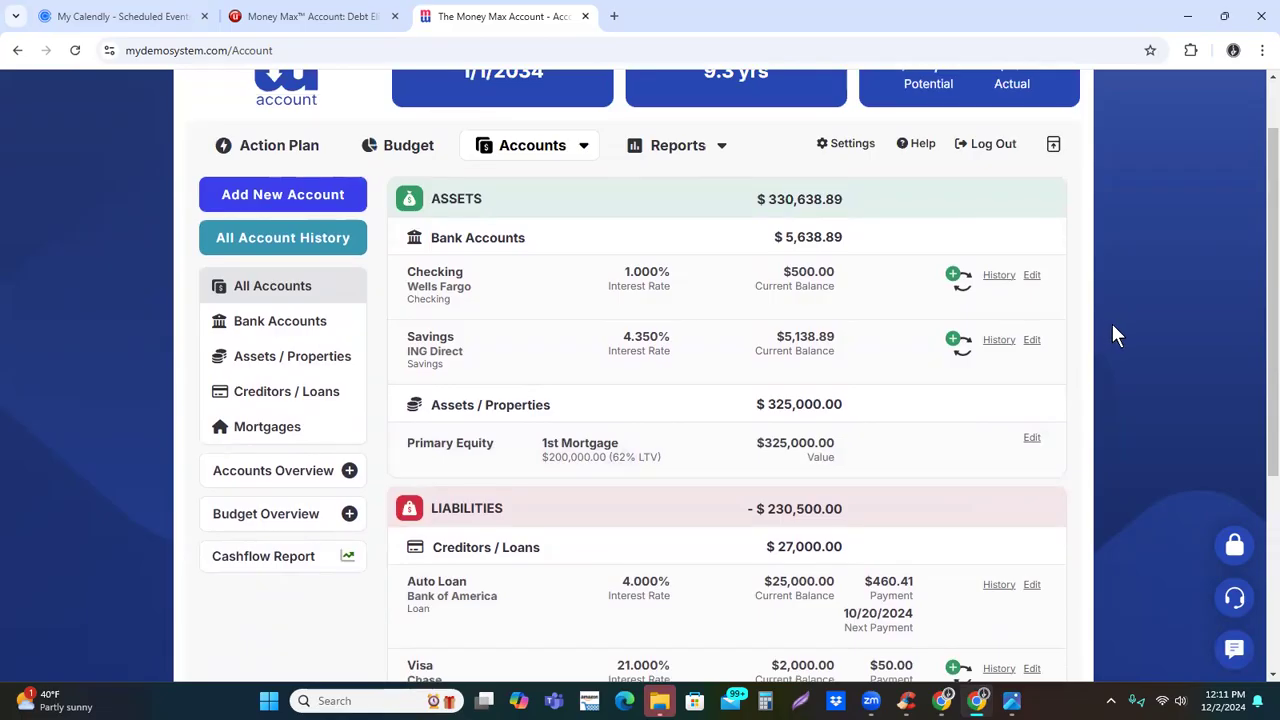
scroll(1120, 330, up, 1)
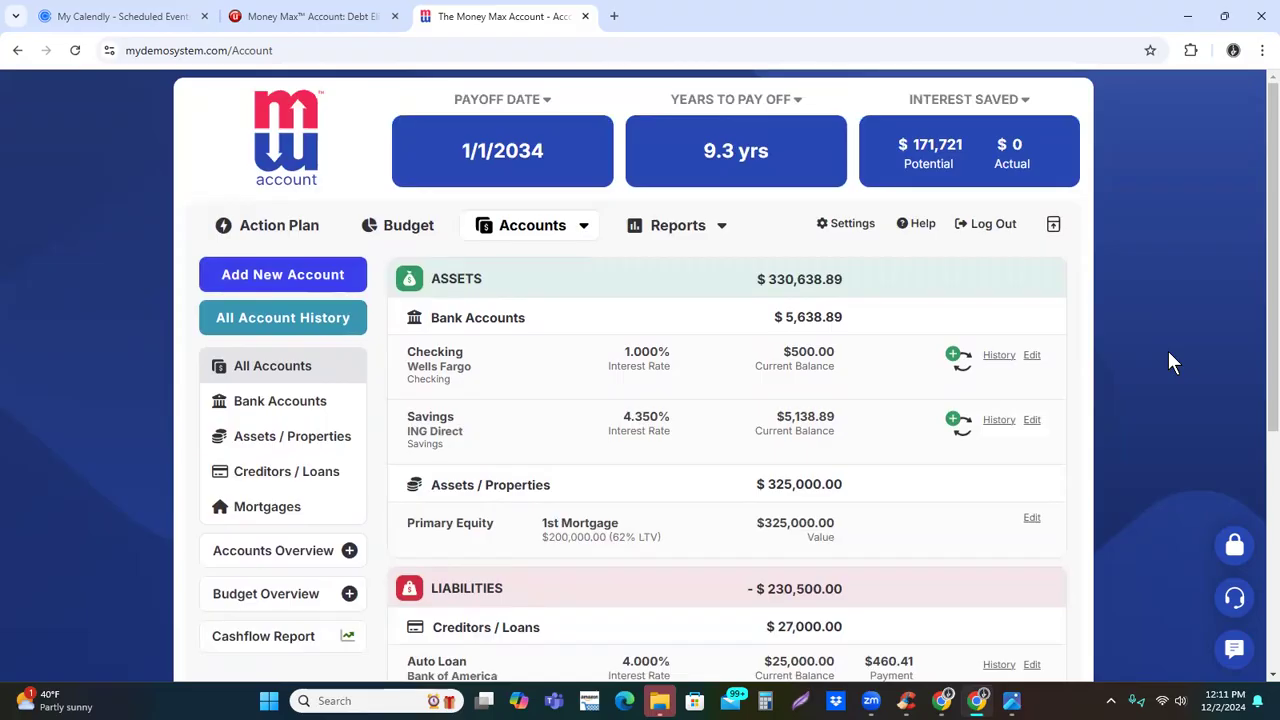
scroll(1168, 363, down, 2)
scroll(1130, 397, up, 2)
Revisit the budget, then return to the action plan and view the available report types without opening one
click(412, 225)
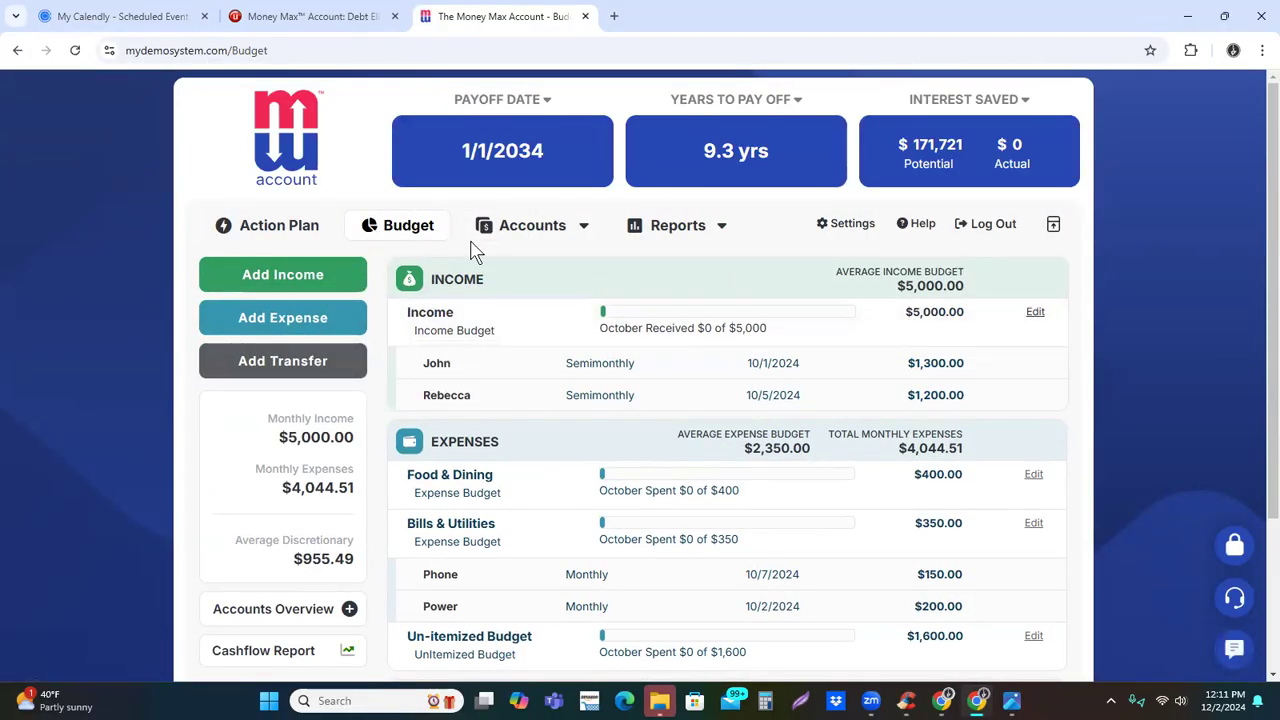
click(284, 237)
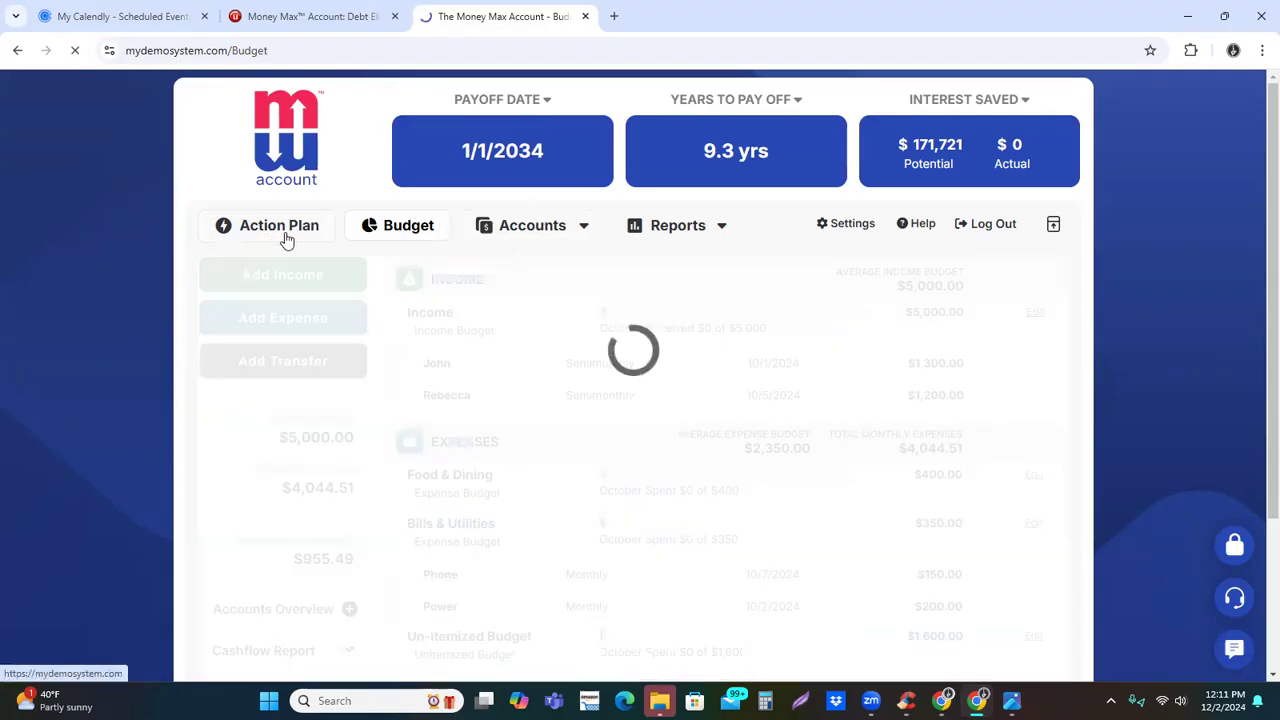
click(724, 230)
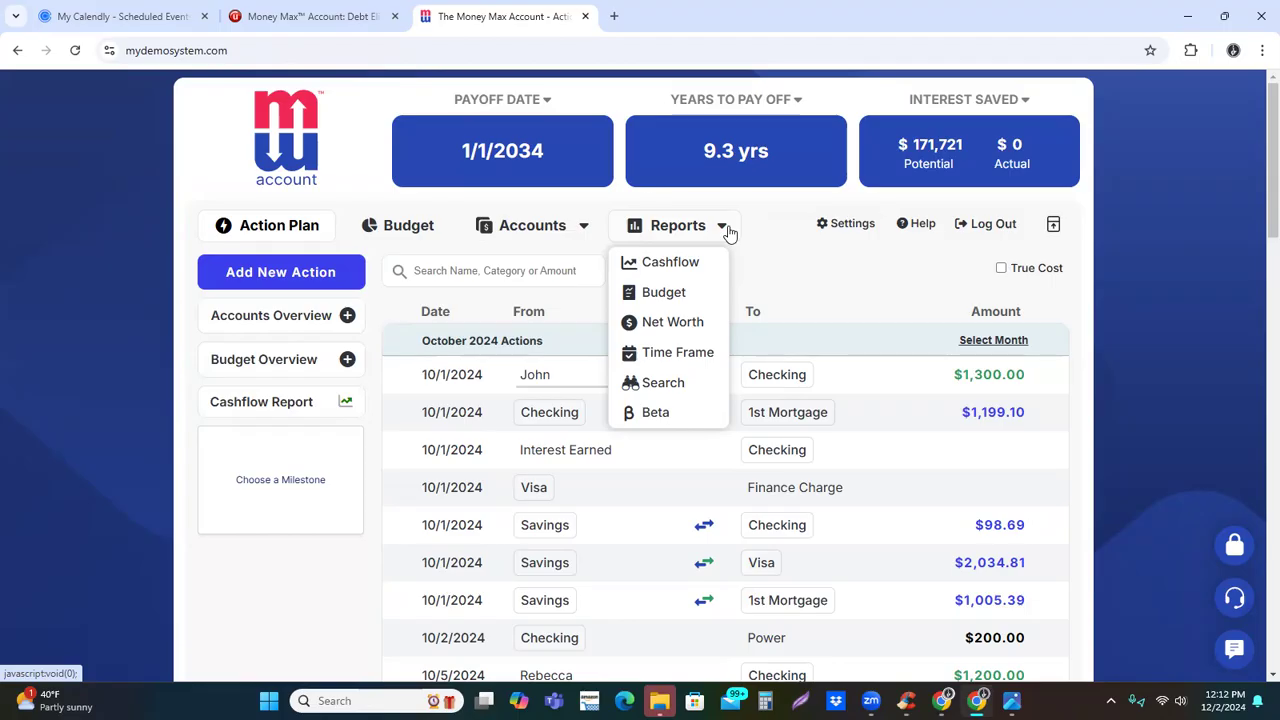
click(721, 232)
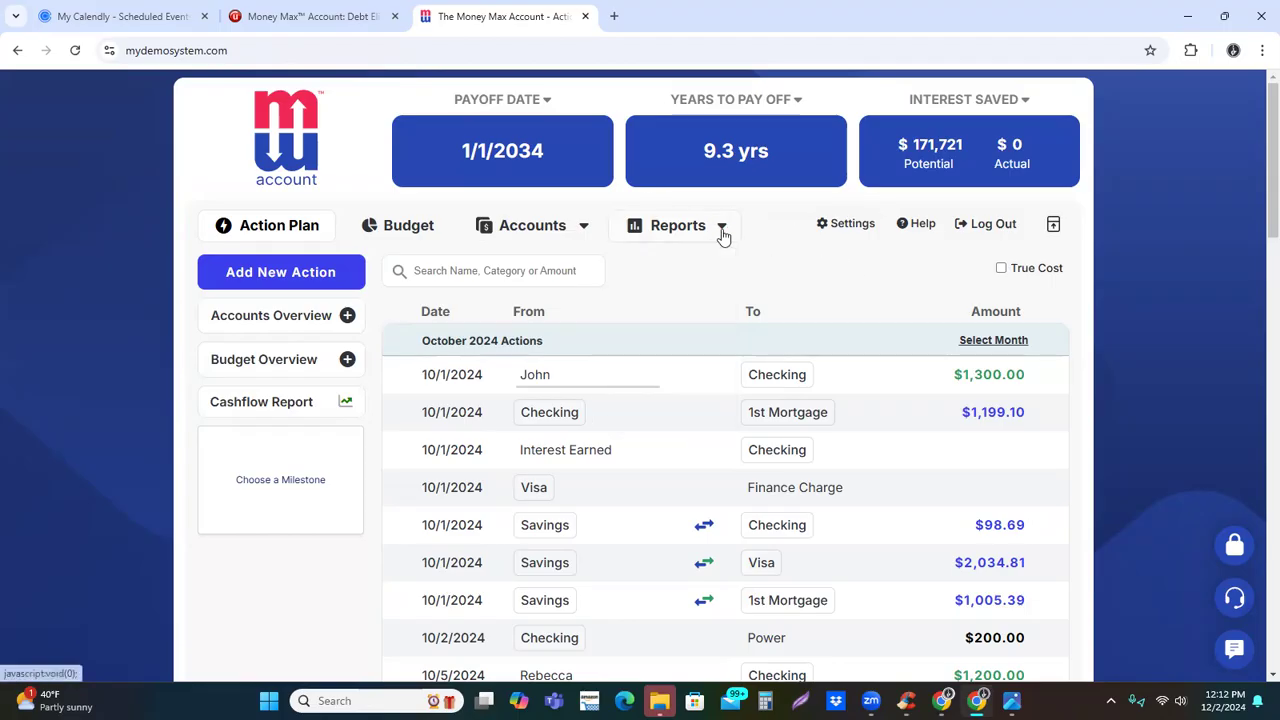
View the profile's contact information settings and the notification preferences
click(858, 226)
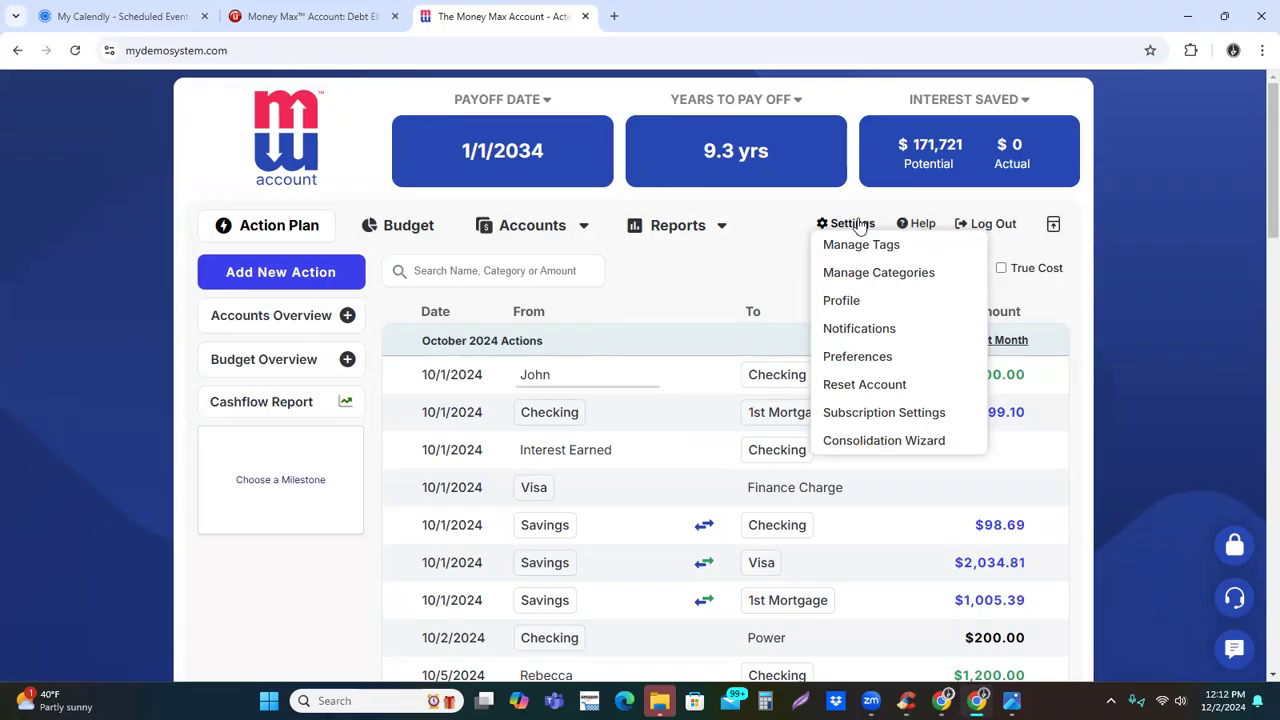
click(845, 301)
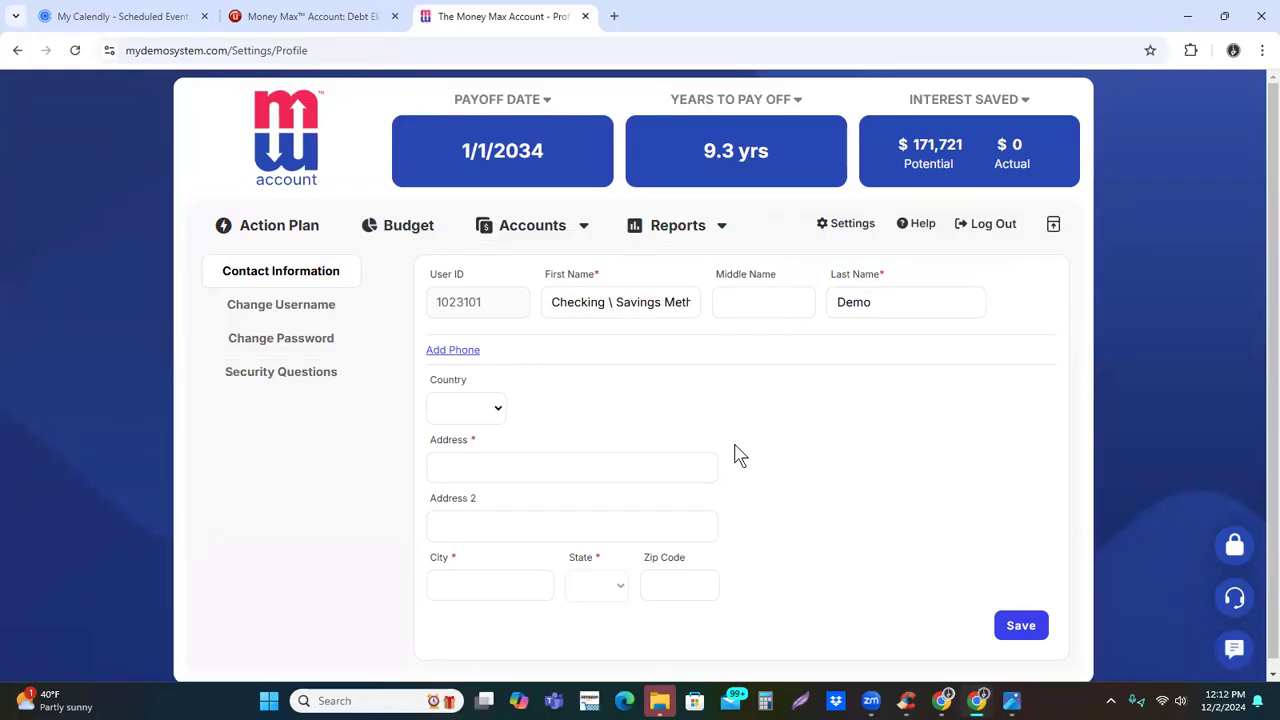
click(836, 222)
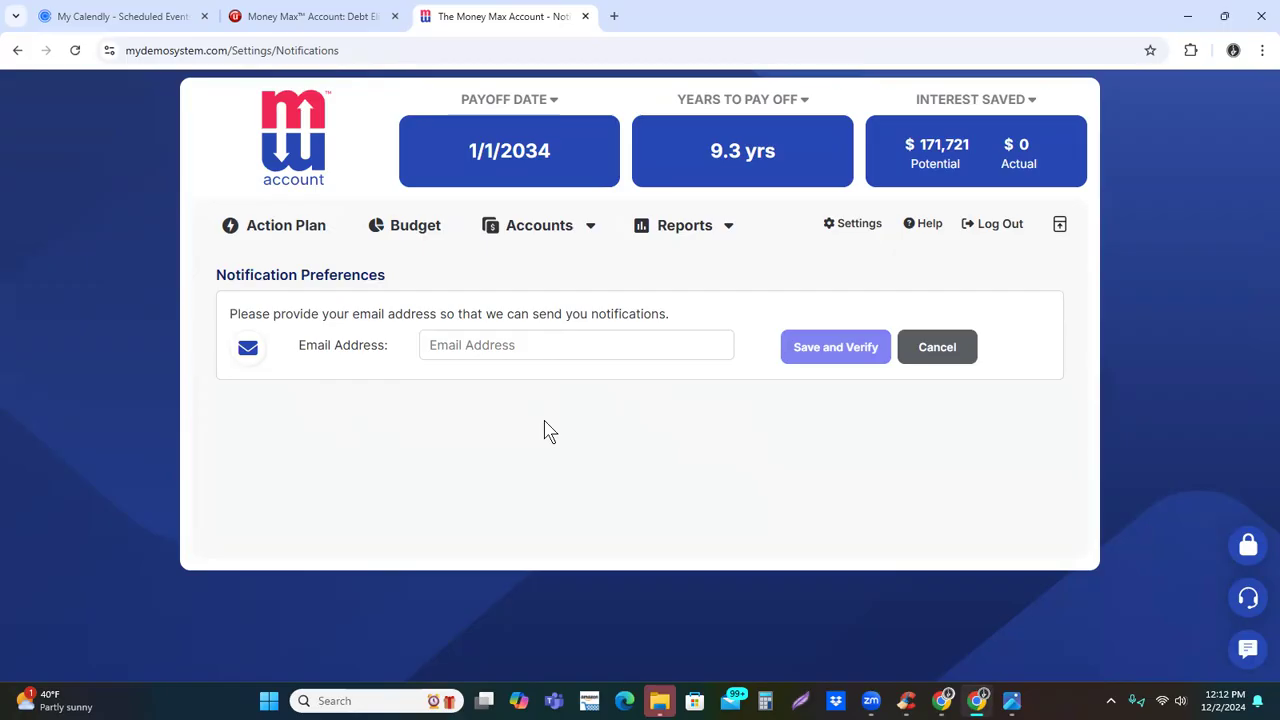
Review the banking strategy and other system settings in the preferences, and open the subscription settings
click(858, 227)
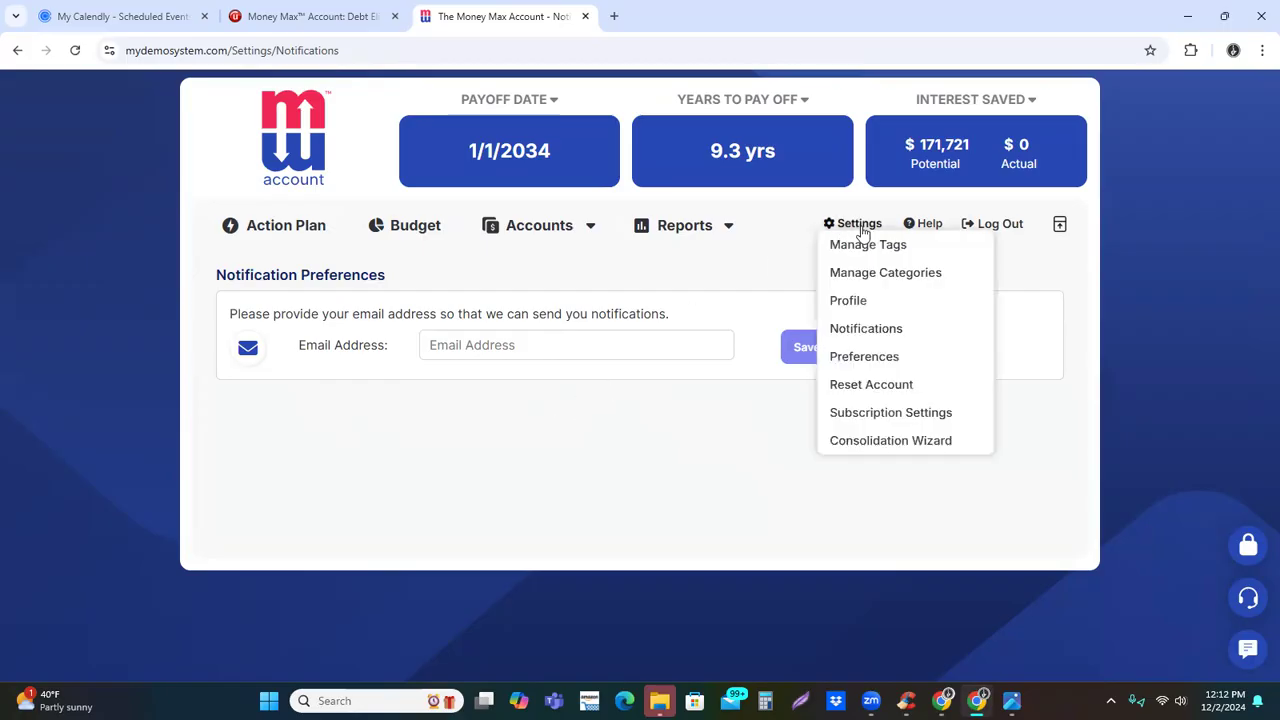
click(888, 357)
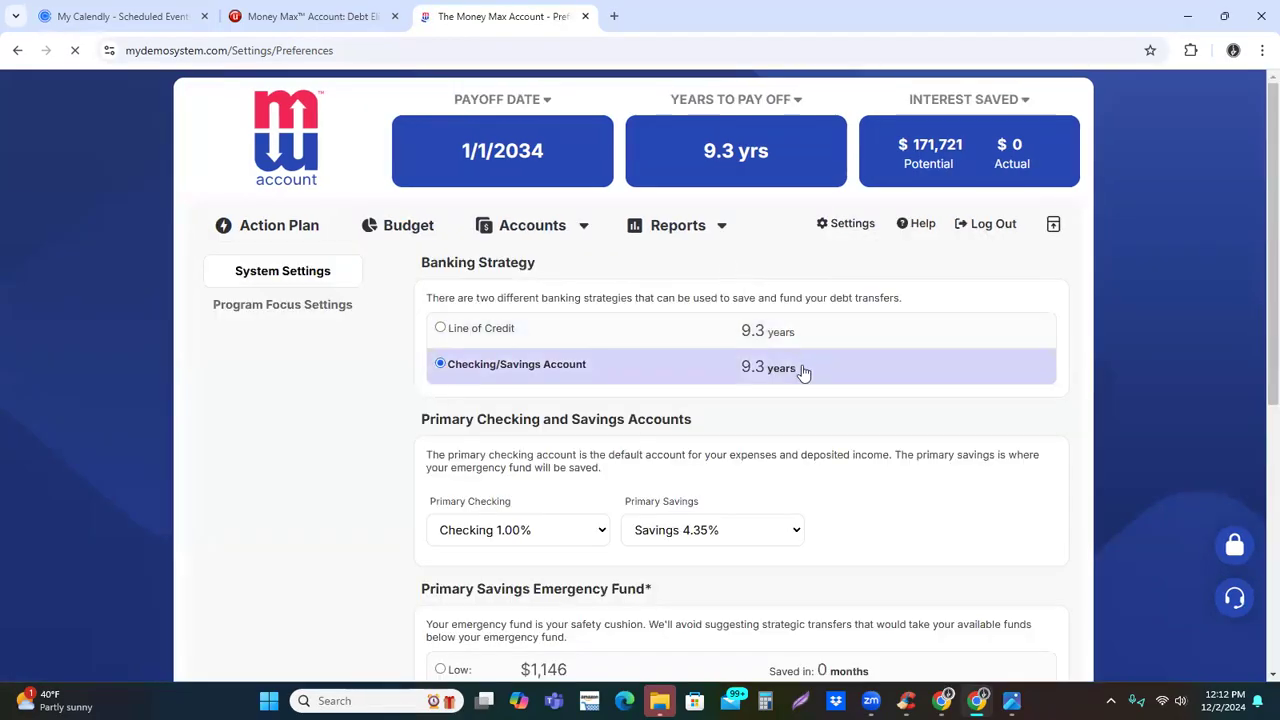
scroll(820, 390, down, 2)
scroll(900, 450, down, 1)
scroll(943, 490, up, 3)
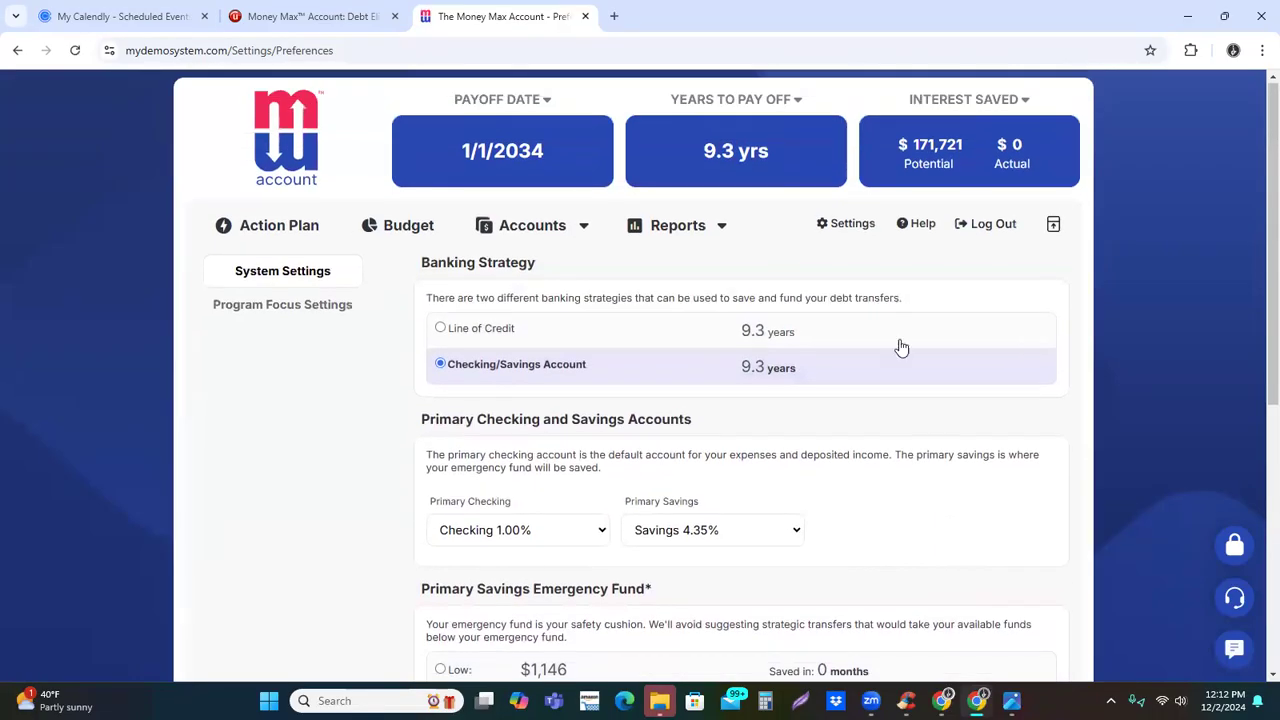
click(848, 224)
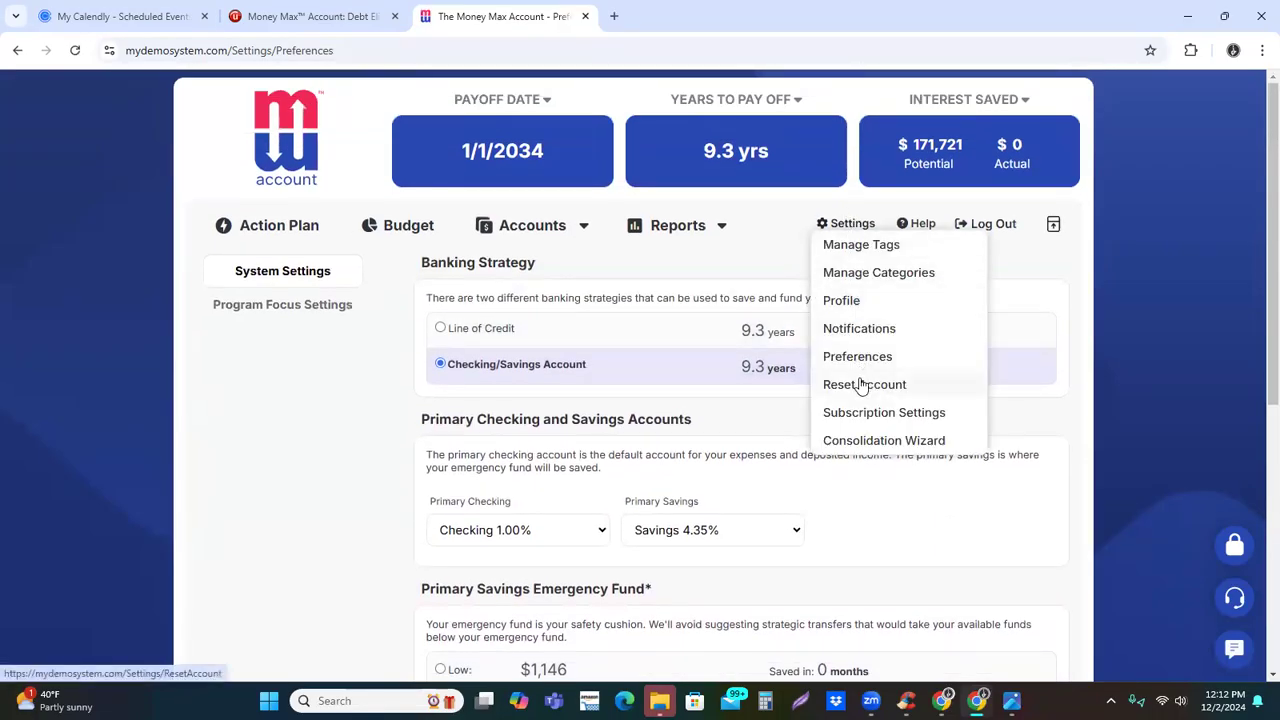
click(872, 414)
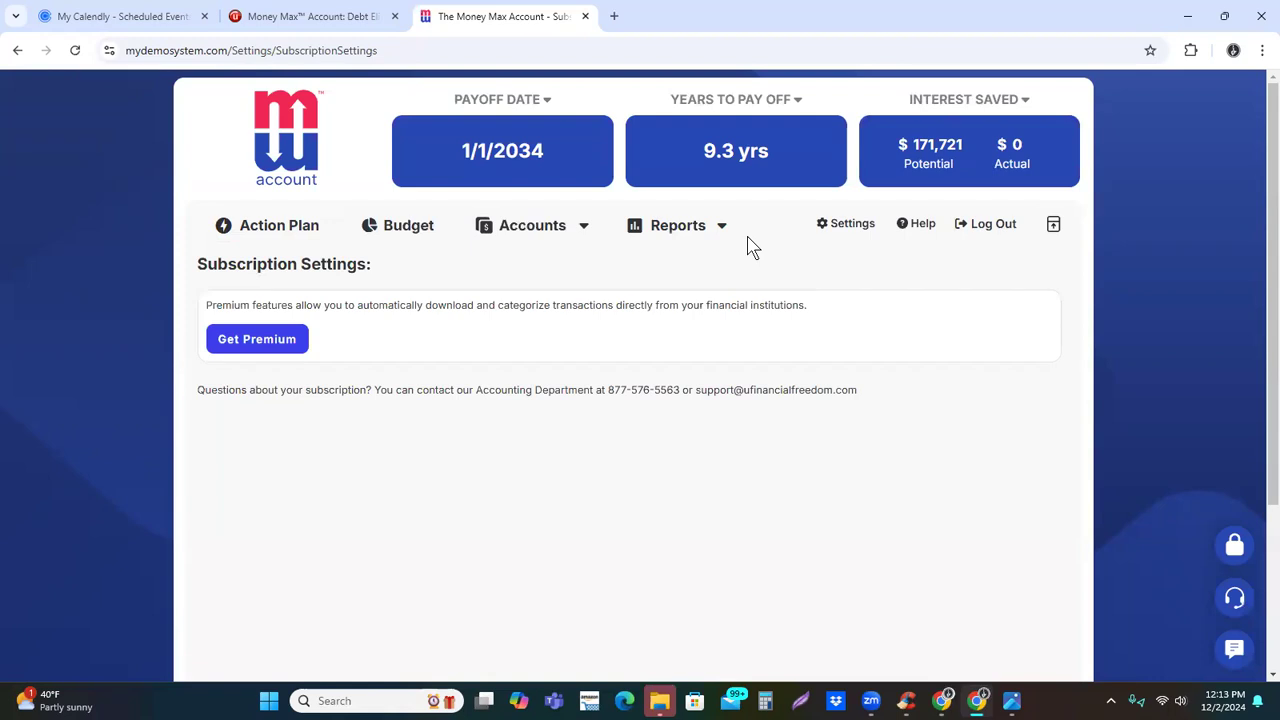
Open the execution form for the action plan's 10/1/2024 income deposit of $1,300.00 and close it without executing
click(257, 236)
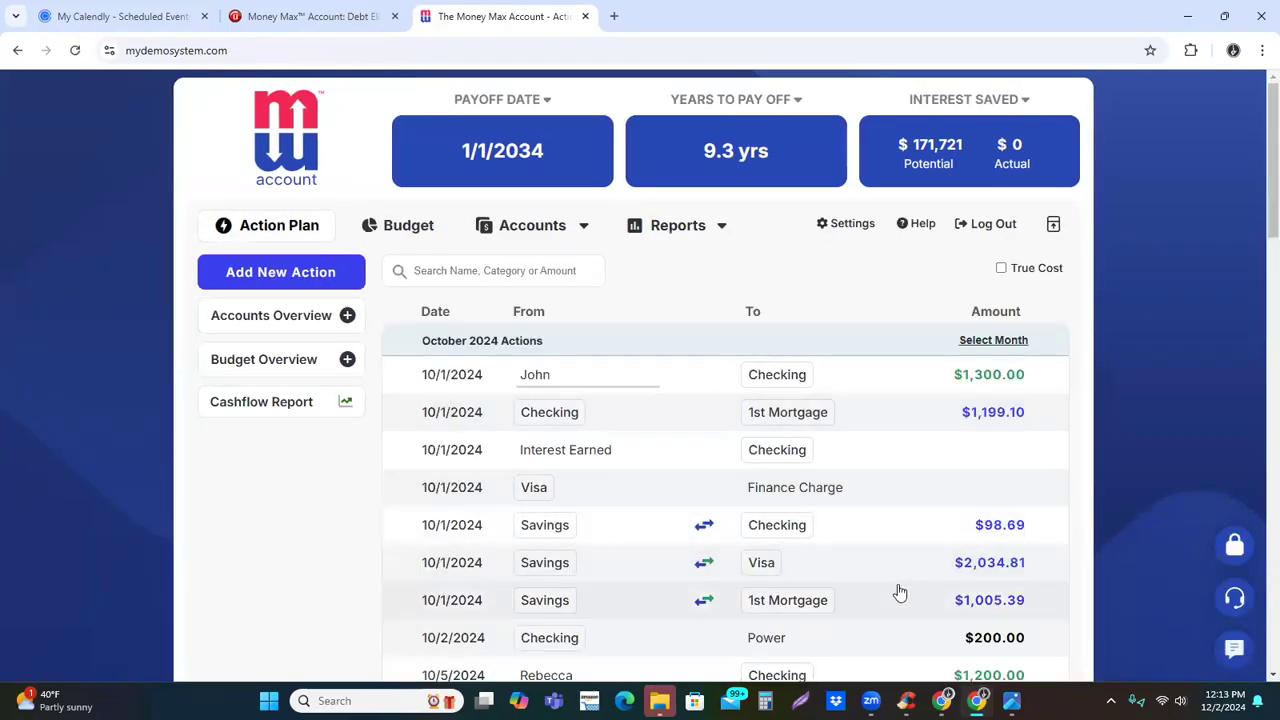
click(849, 388)
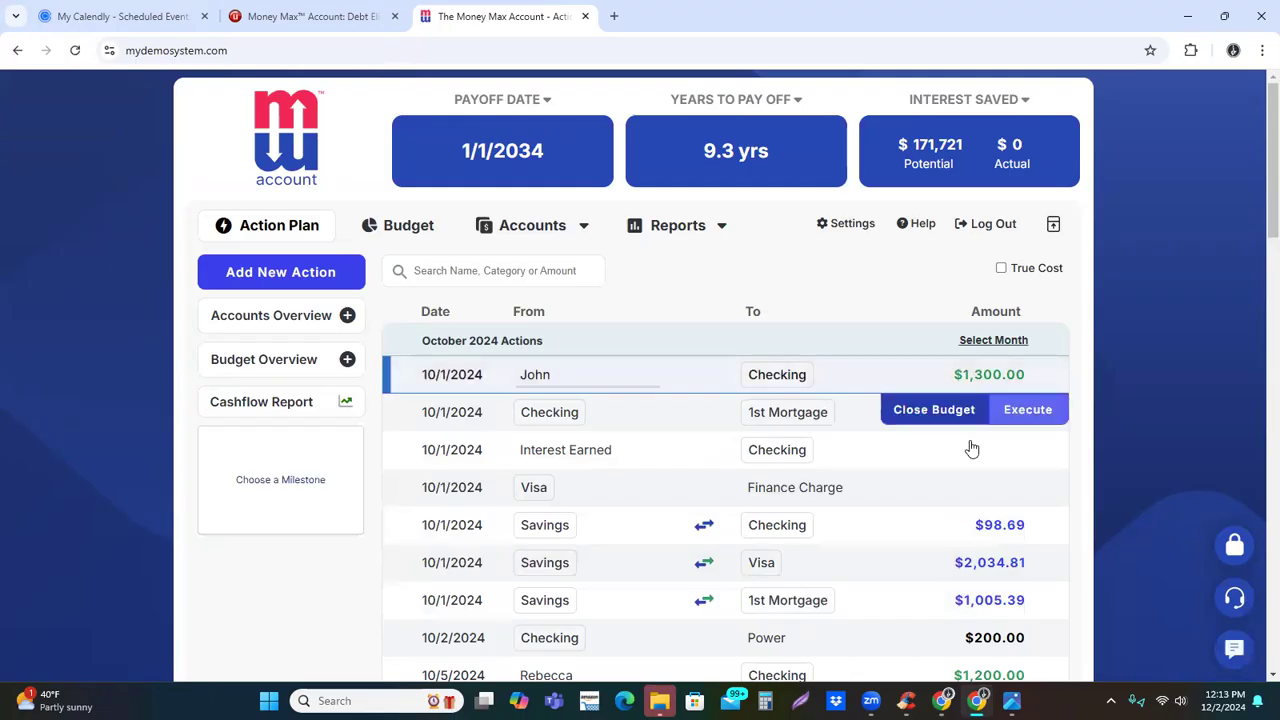
click(1029, 409)
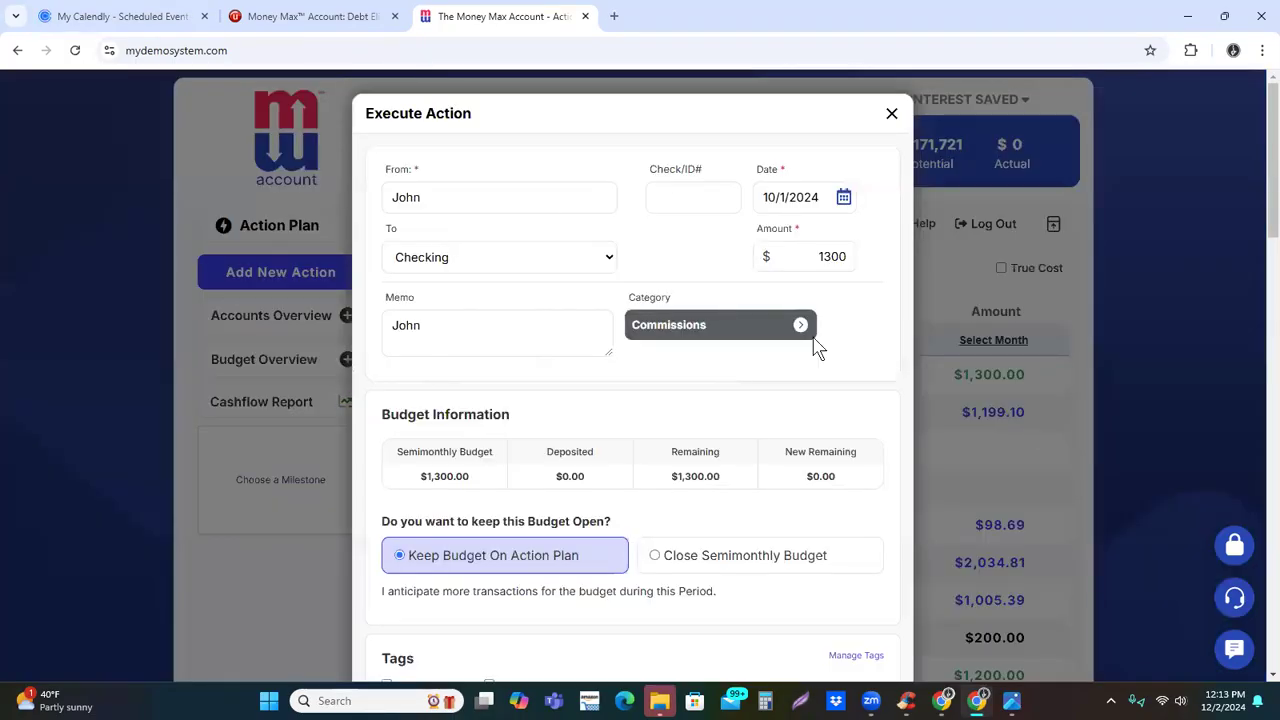
click(892, 113)
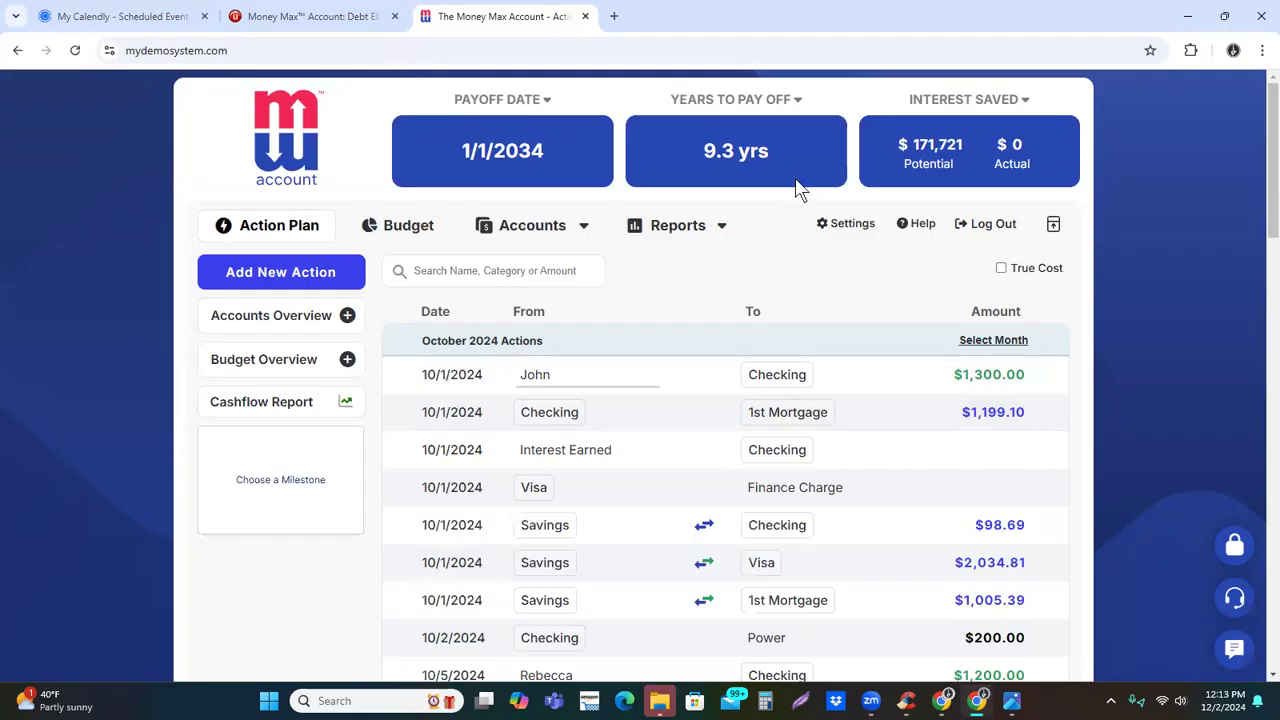
View the settings for managing custom categories and close them without adding a category
click(840, 226)
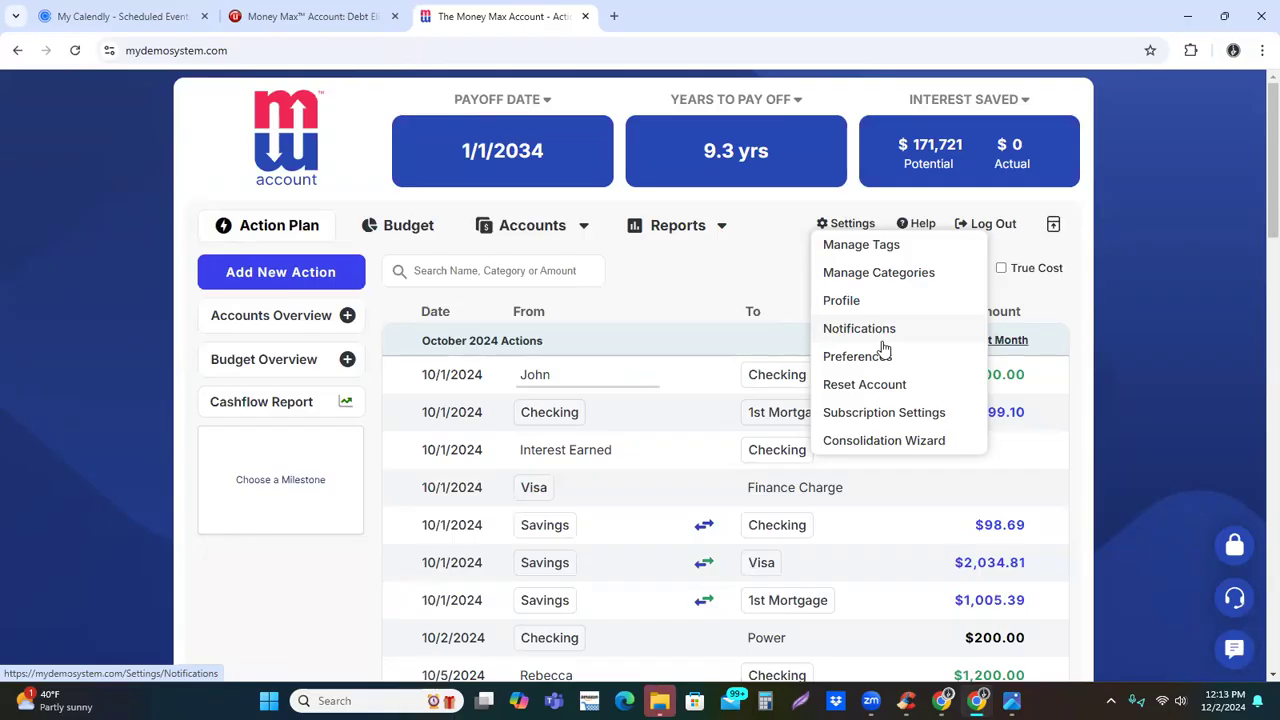
click(863, 272)
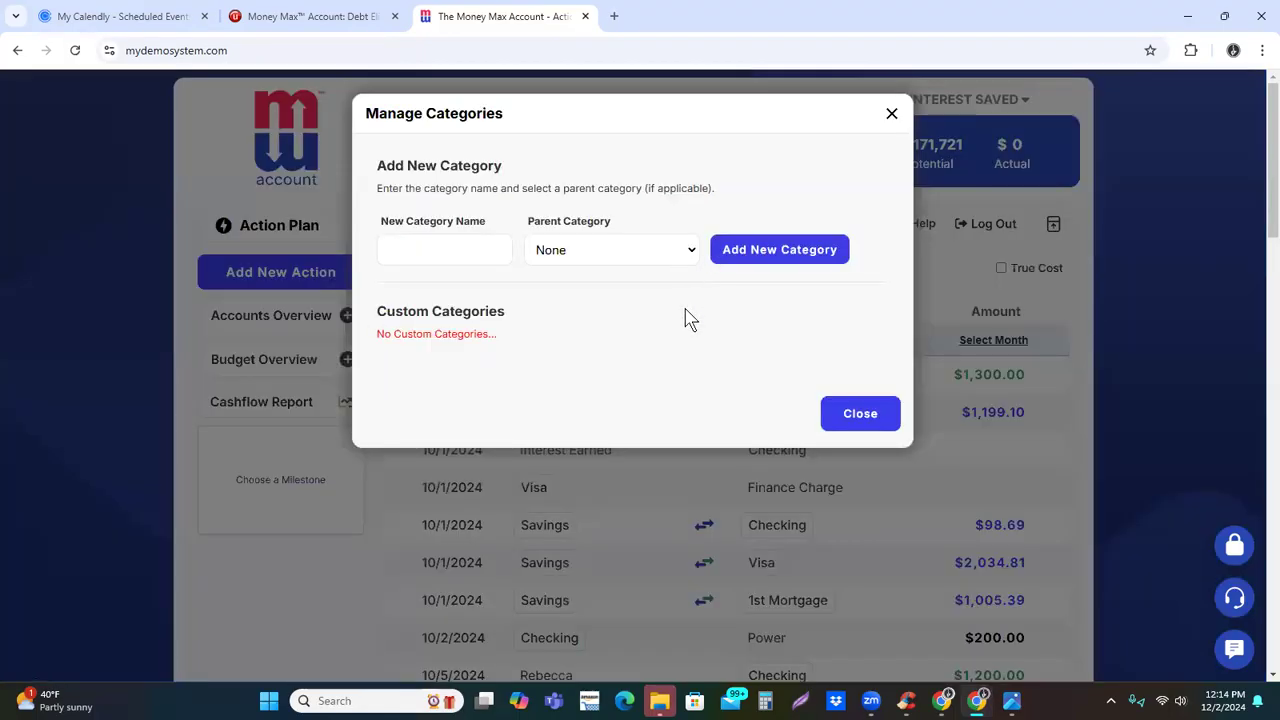
click(891, 114)
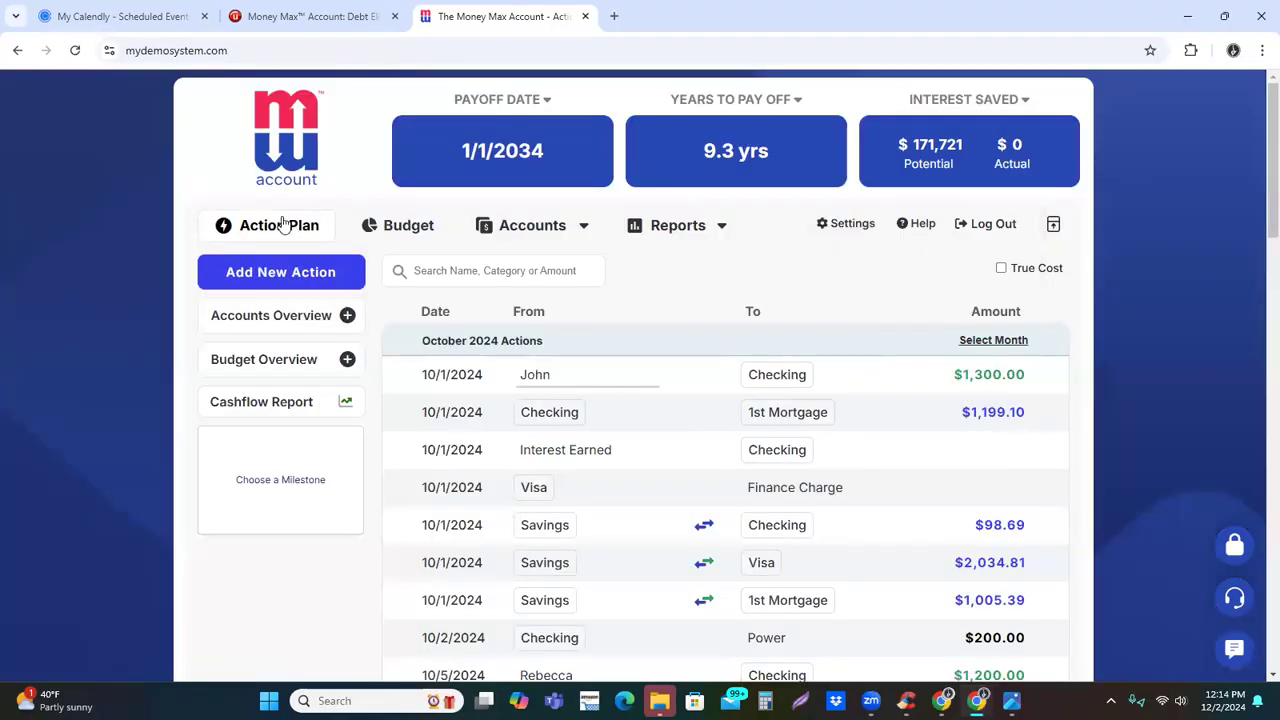
Examine the category assigned to the first 10/1/2024 income deposit in its execution form, and close the form without executing
click(1003, 410)
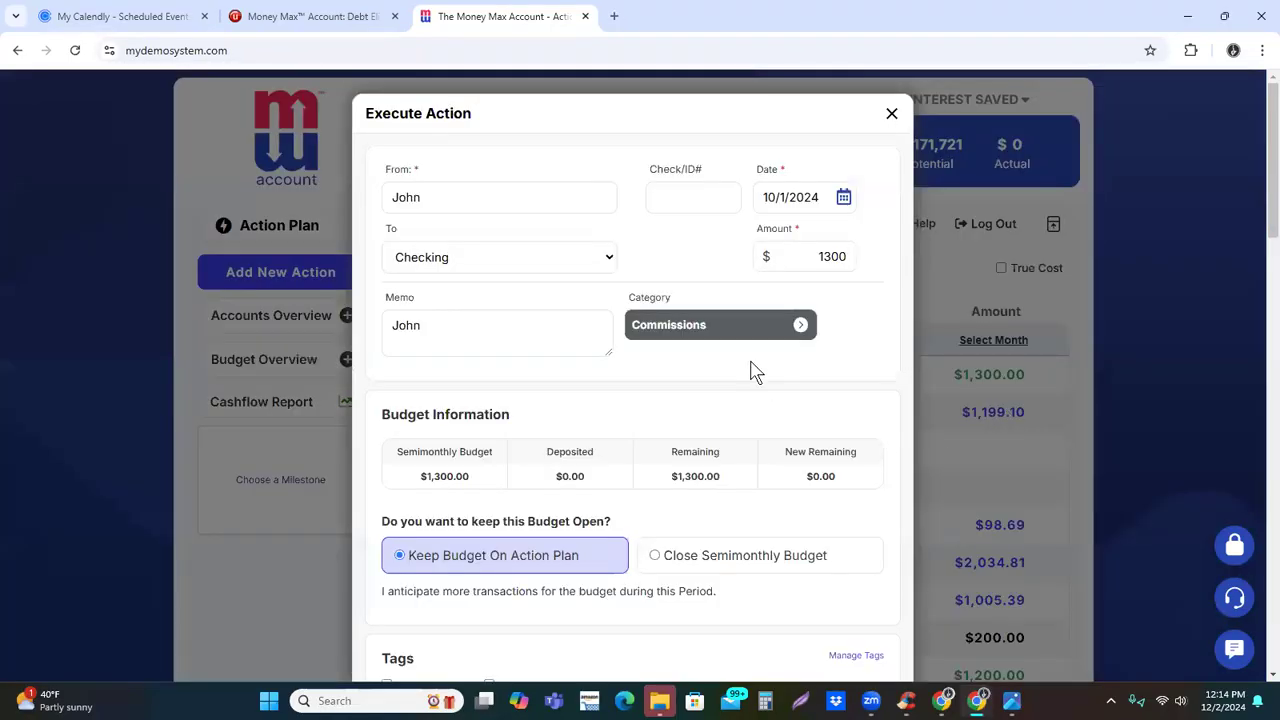
triple_click(665, 299)
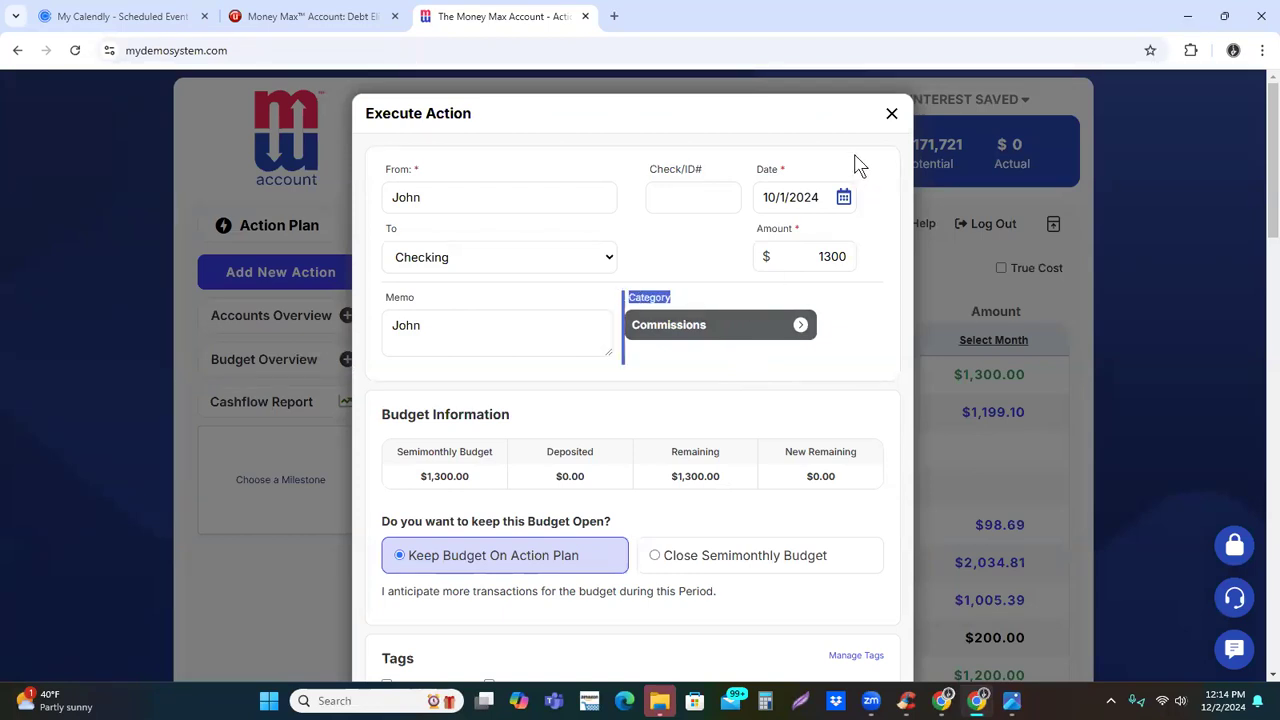
click(891, 118)
Browse the categories and subcategories available for a new withdrawal action, including Bills & Utilities and Vehicle / Transportation, and close the form unsaved
click(288, 275)
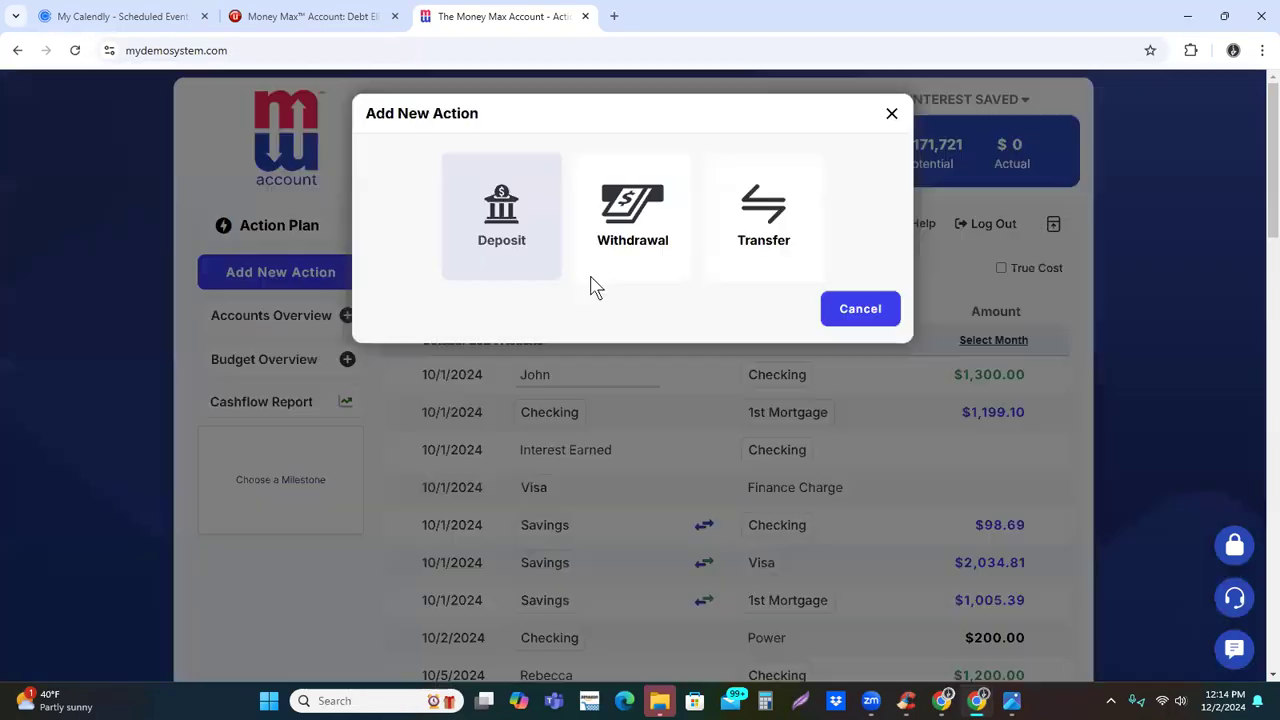
click(615, 212)
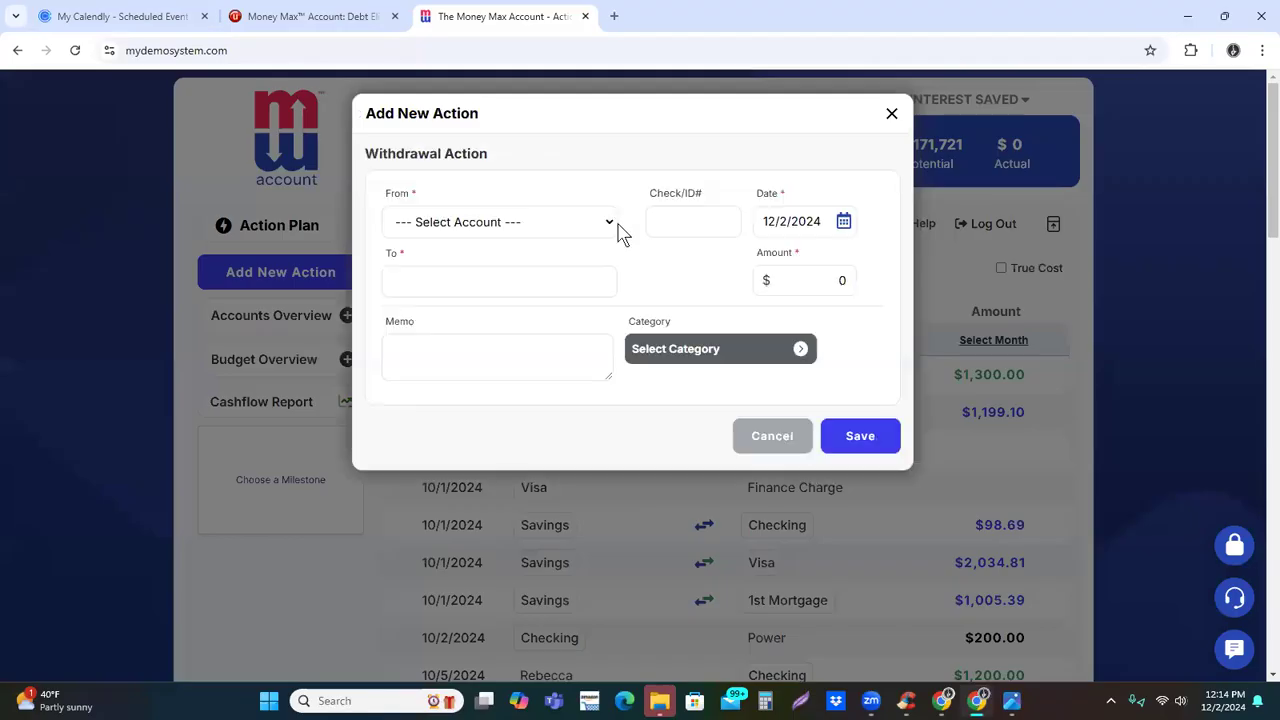
click(743, 349)
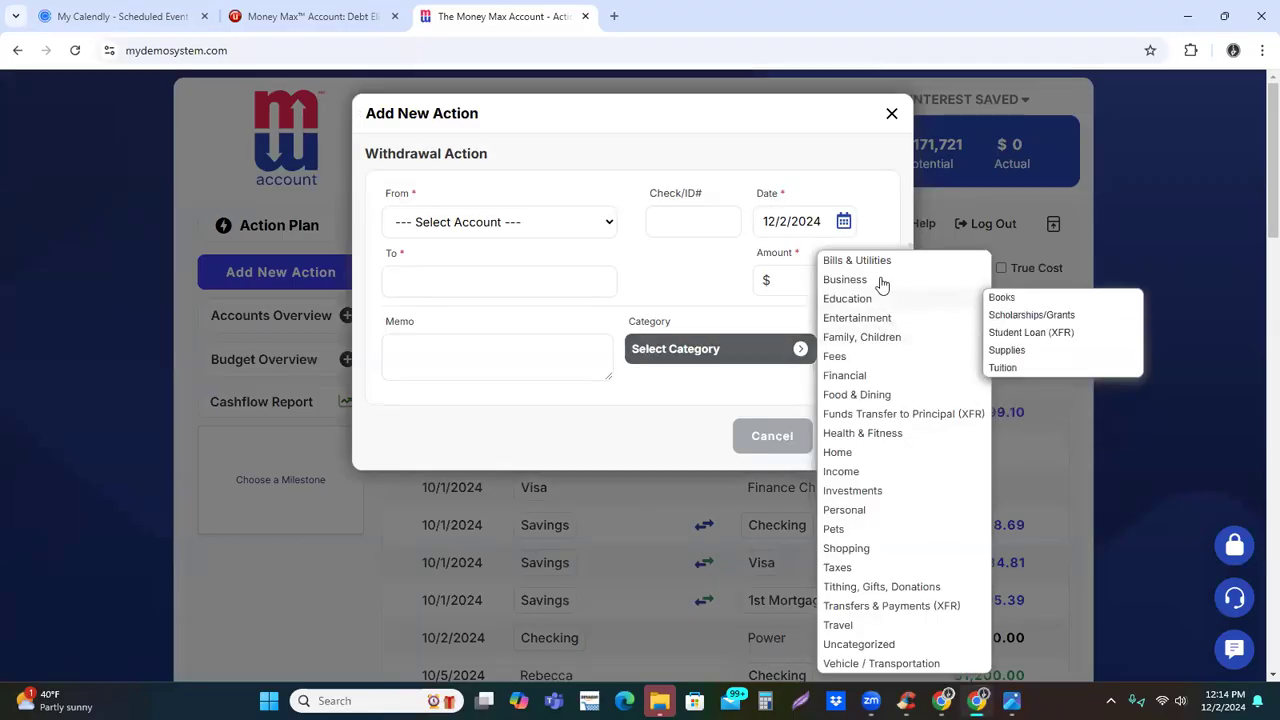
mouse_move(878, 268)
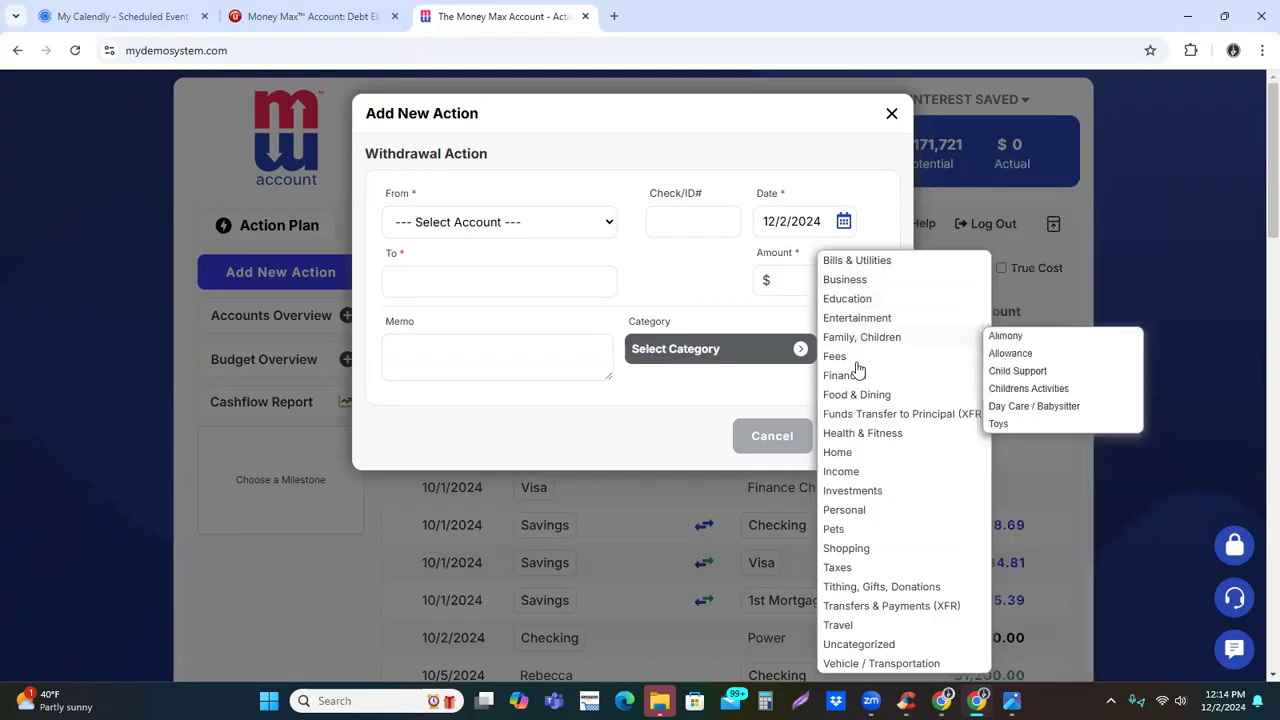
mouse_move(878, 668)
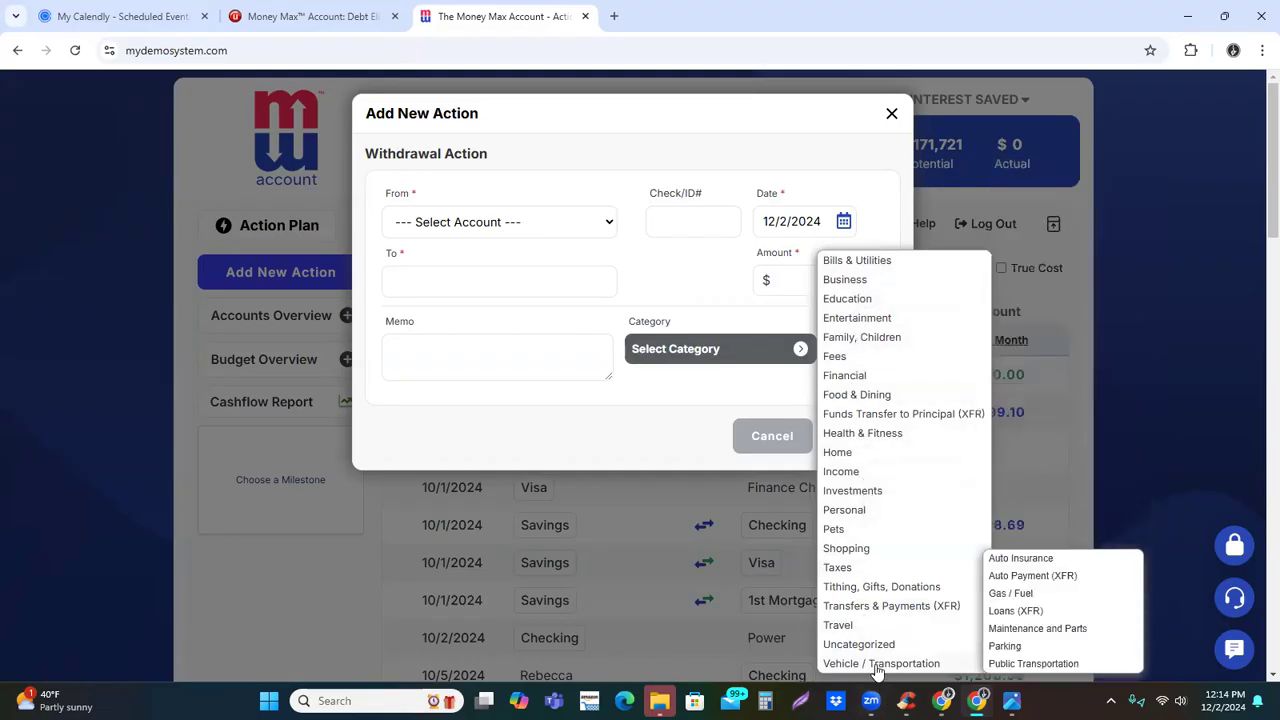
mouse_move(836, 262)
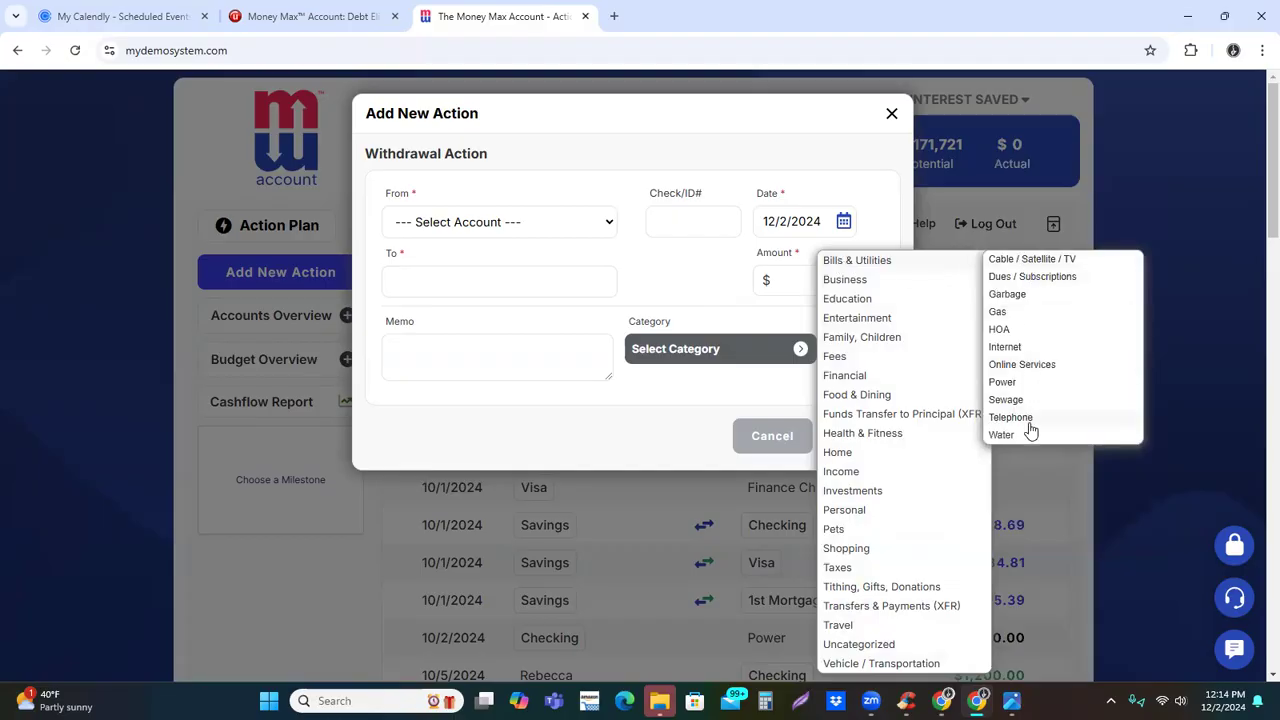
click(640, 436)
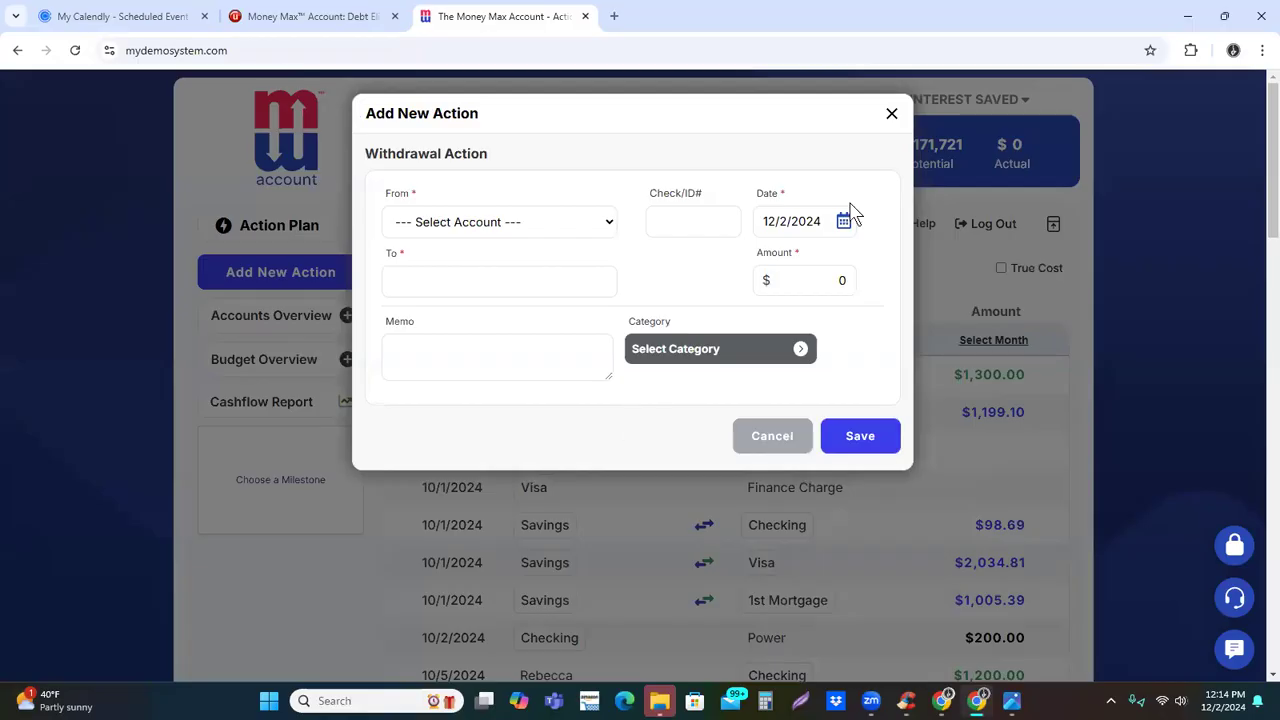
click(891, 114)
Revisit the category management form to review its fields for a new category name and parent category
click(848, 224)
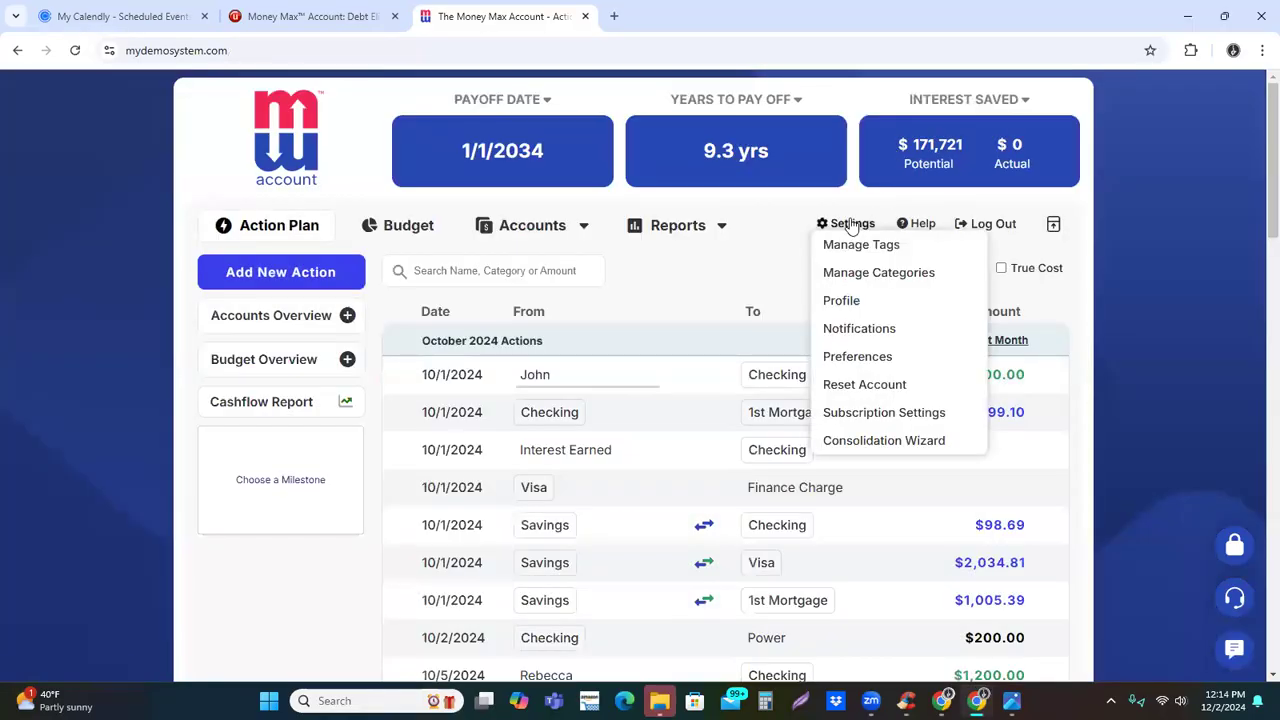
click(862, 278)
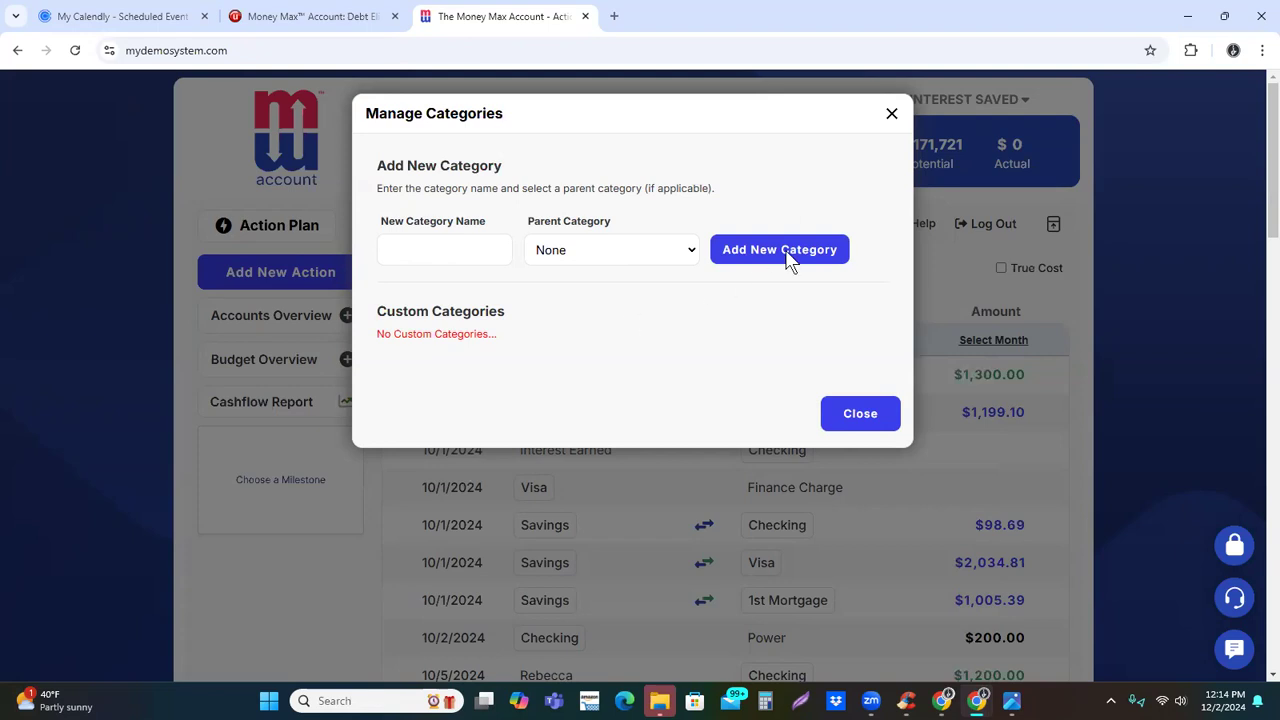
click(892, 116)
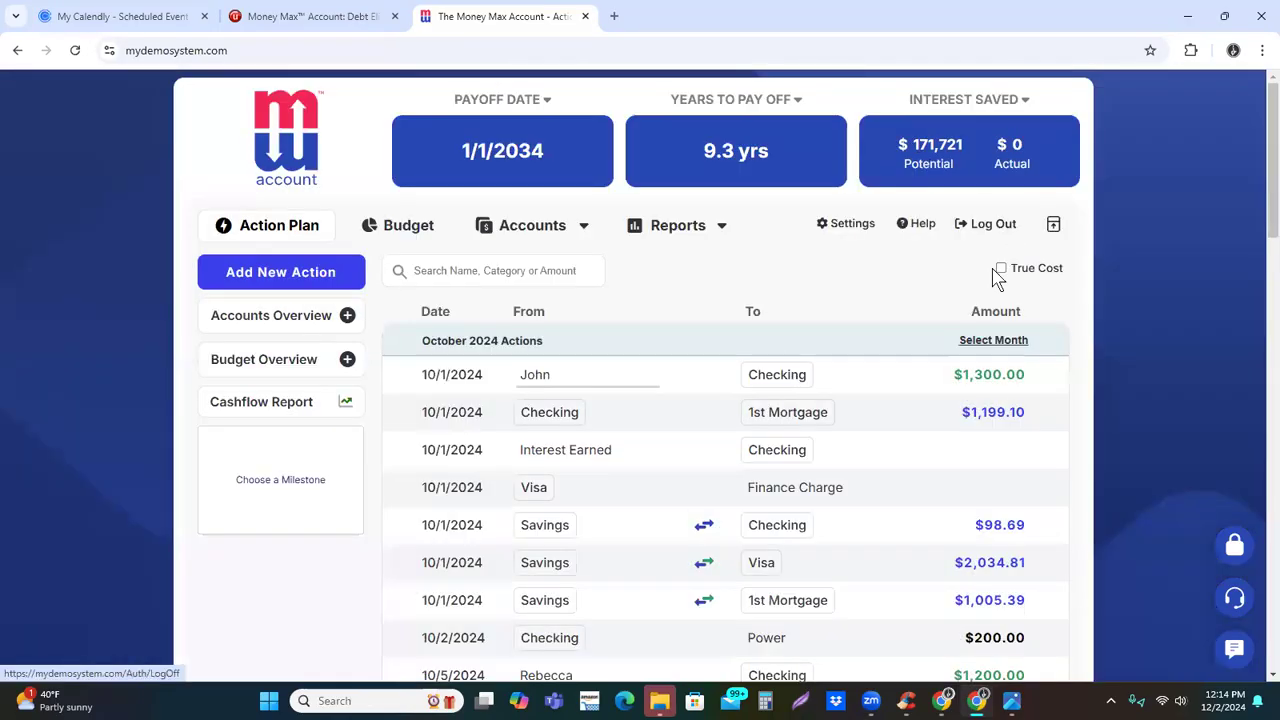
Add a custom tag named Business Expense in the tag management settings
click(851, 224)
click(858, 247)
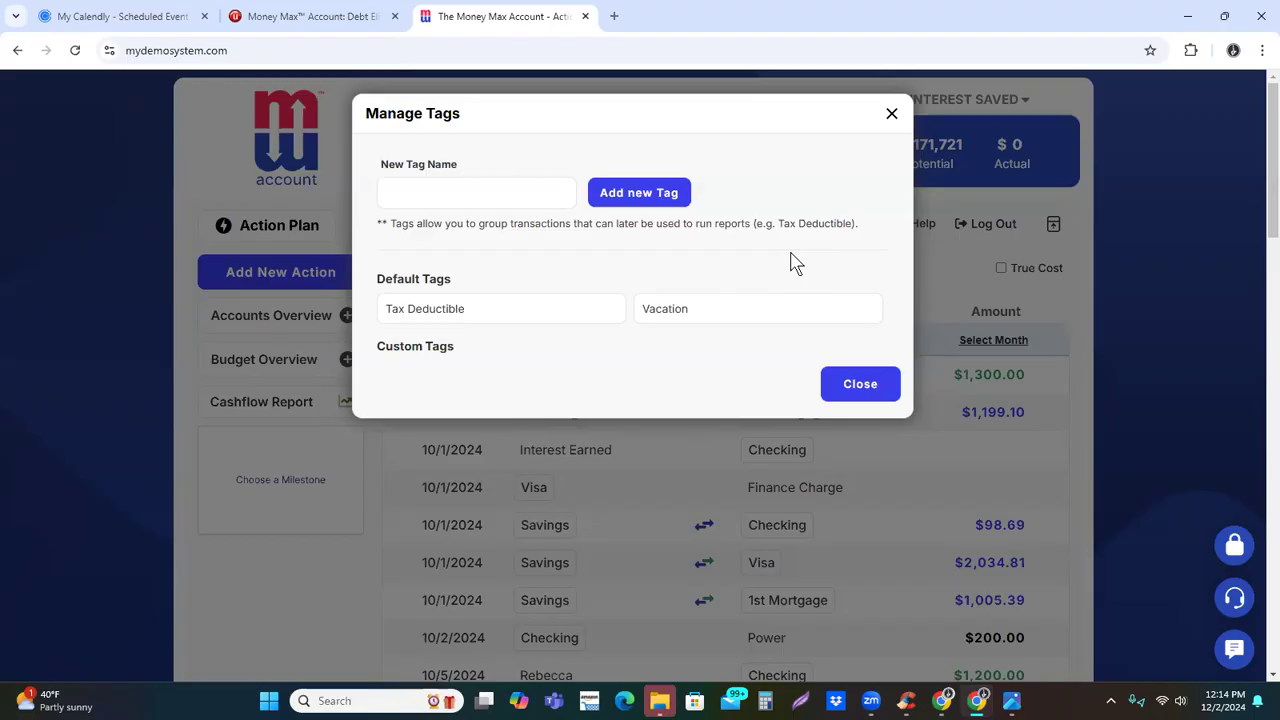
click(446, 187)
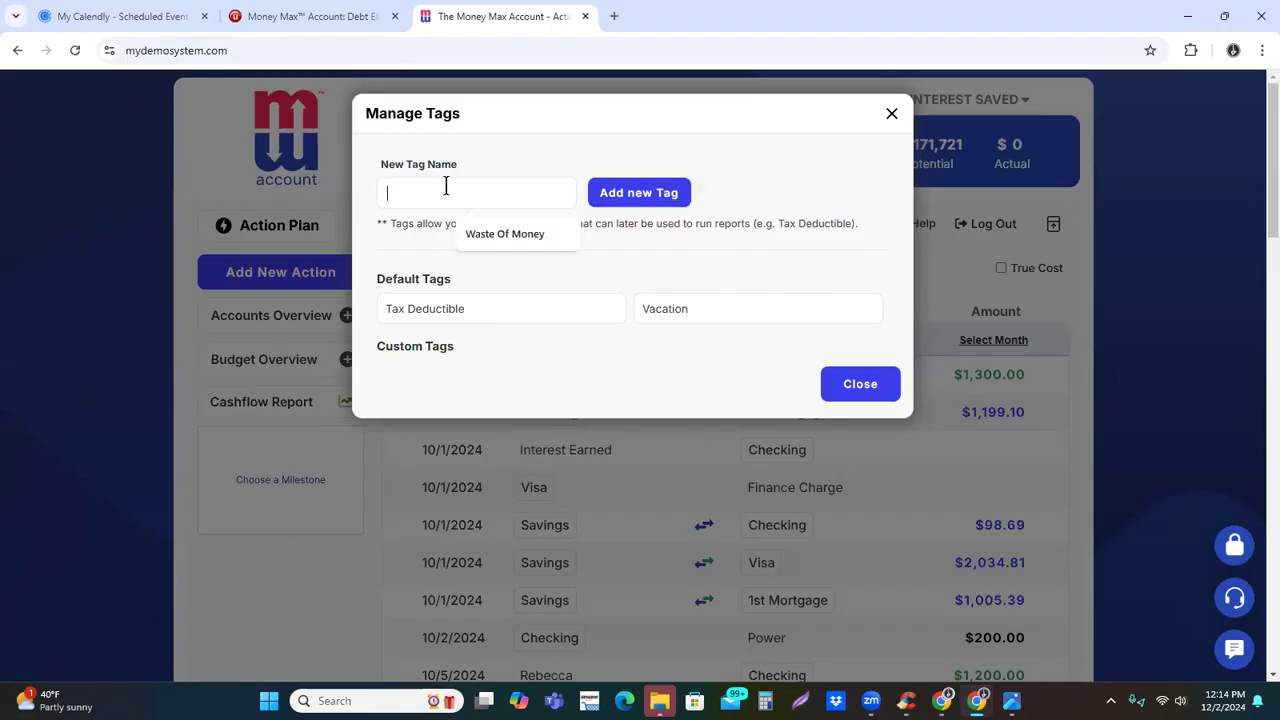
text(Business W)
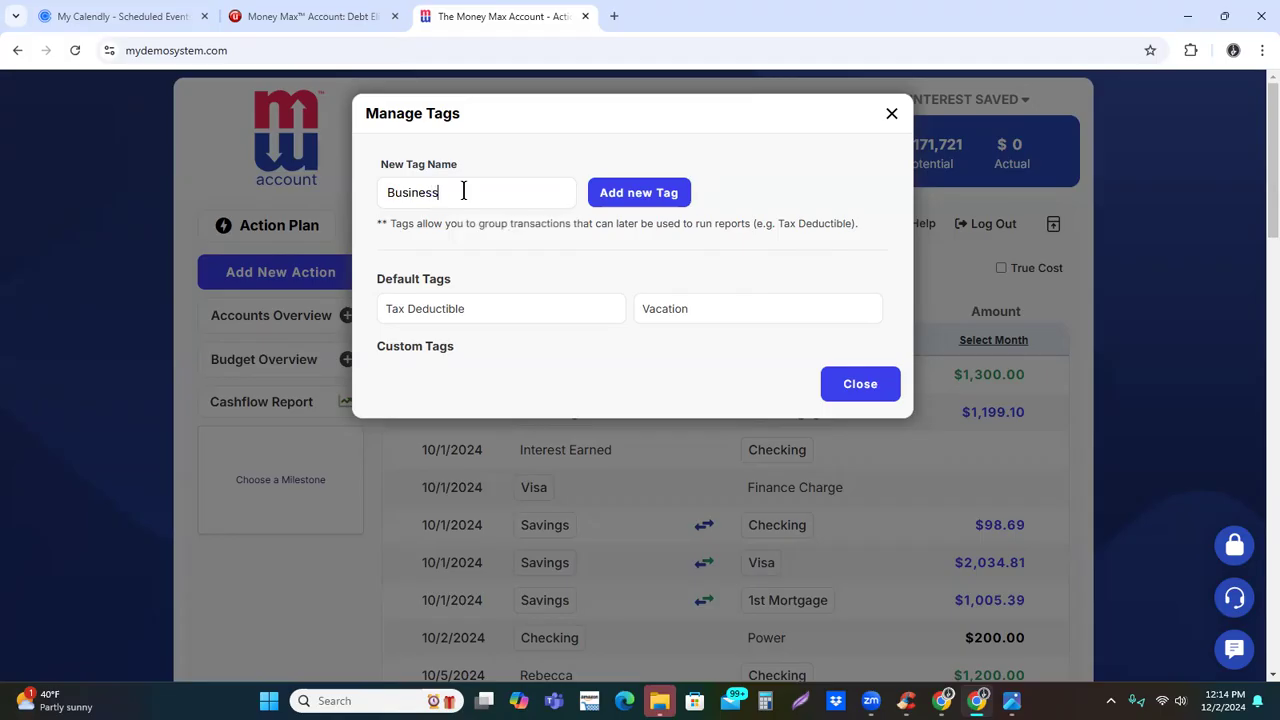
key(BackSpace)
text(Expense)
key(BackSpace)
key(BackSpace)
key(BackSpace)
key(BackSpace)
text(ense)
click(636, 192)
Add a second custom tag named Food and Dining Biz
click(519, 186)
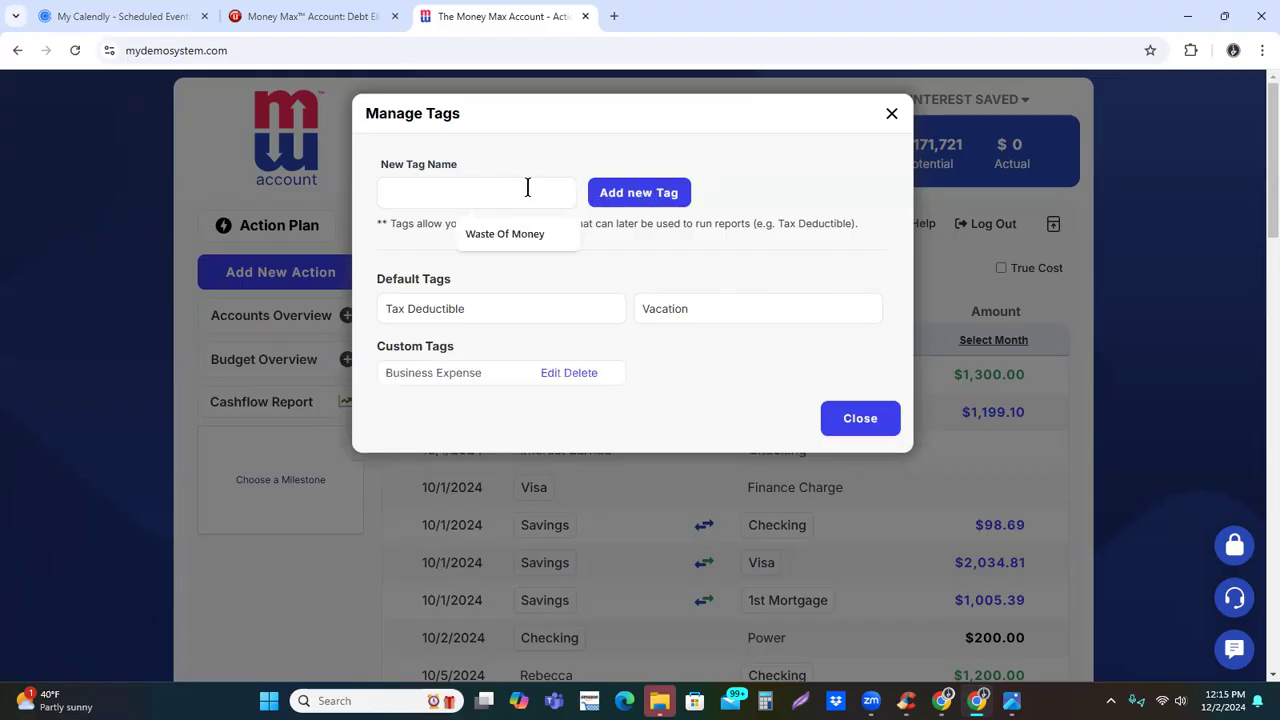
text(Food and Din)
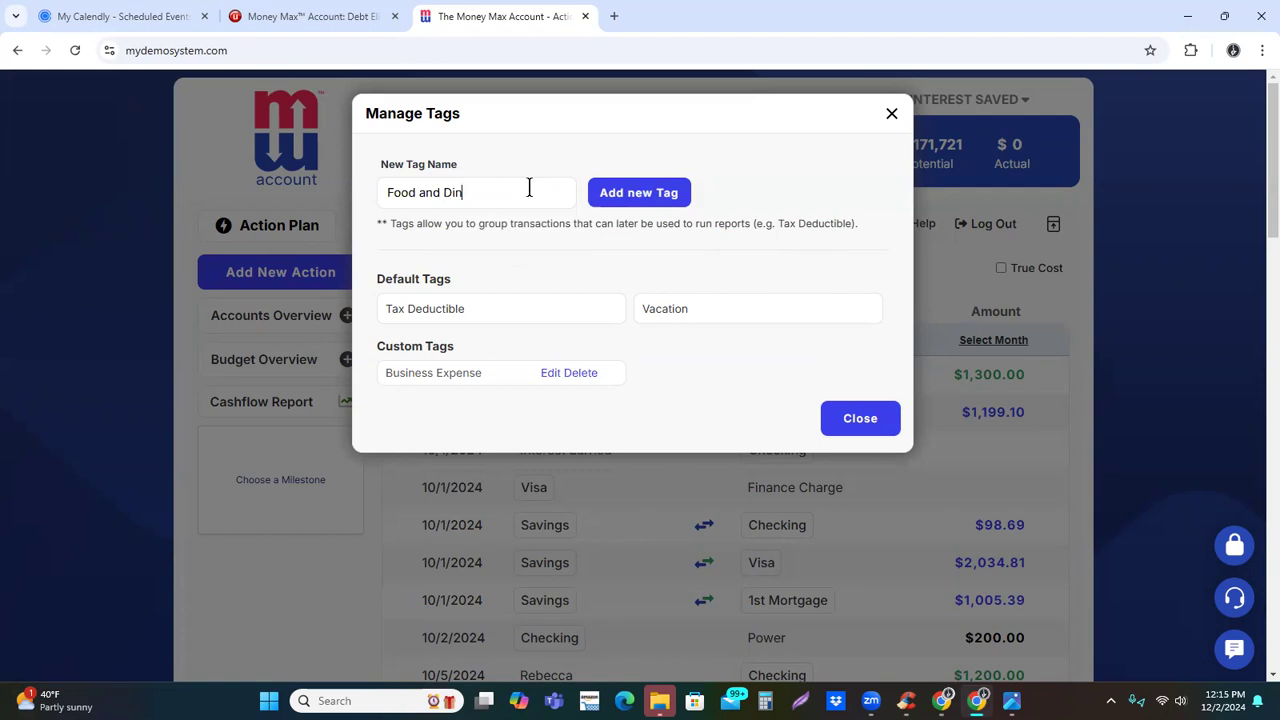
text(ing Busi)
key(BackSpace)
key(BackSpace)
key(BackSpace)
text(iz)
click(684, 193)
Add a third custom tag named Waste Of Money and close the tag management settings
click(508, 183)
text(waster)
key(BackSpace)
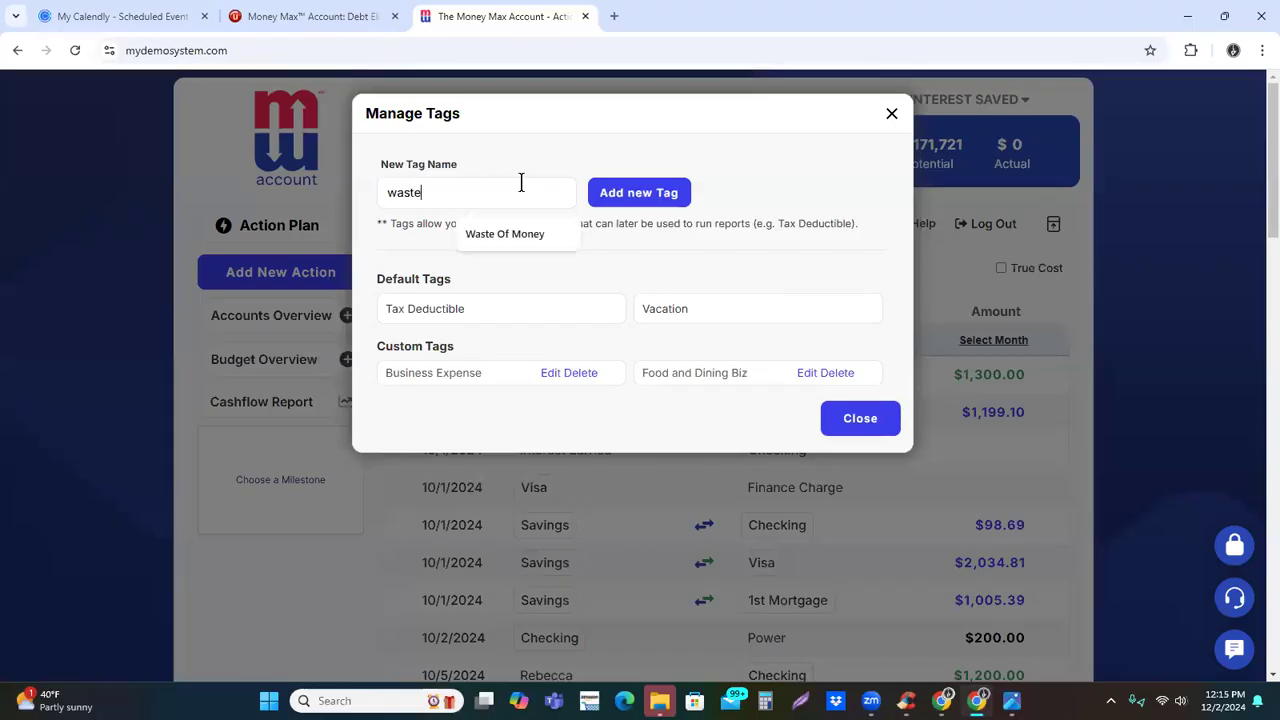
click(526, 245)
click(607, 200)
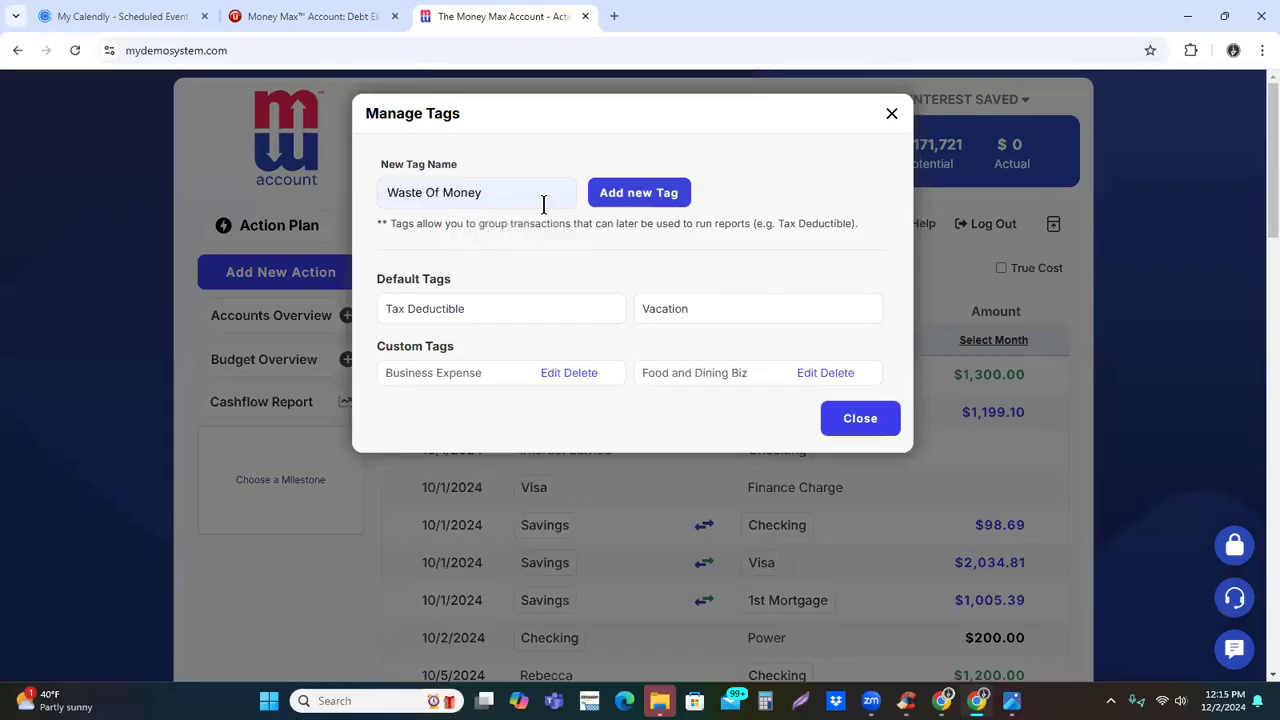
click(465, 193)
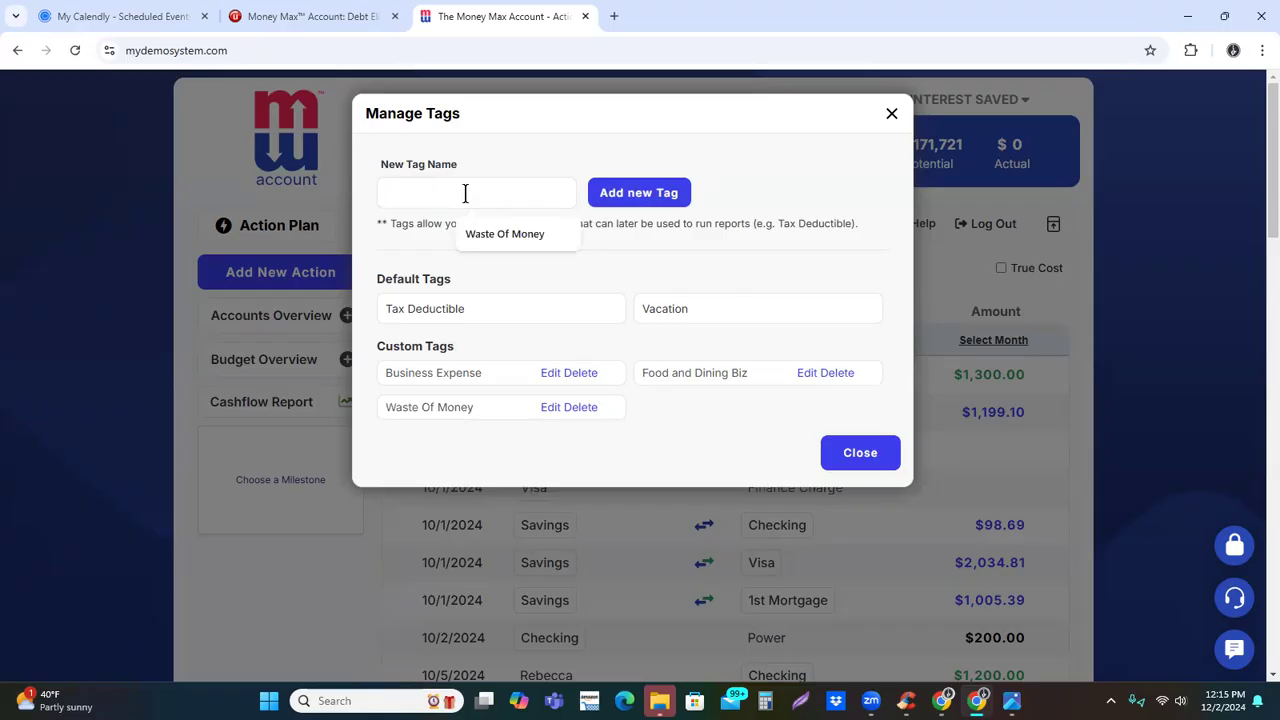
click(688, 243)
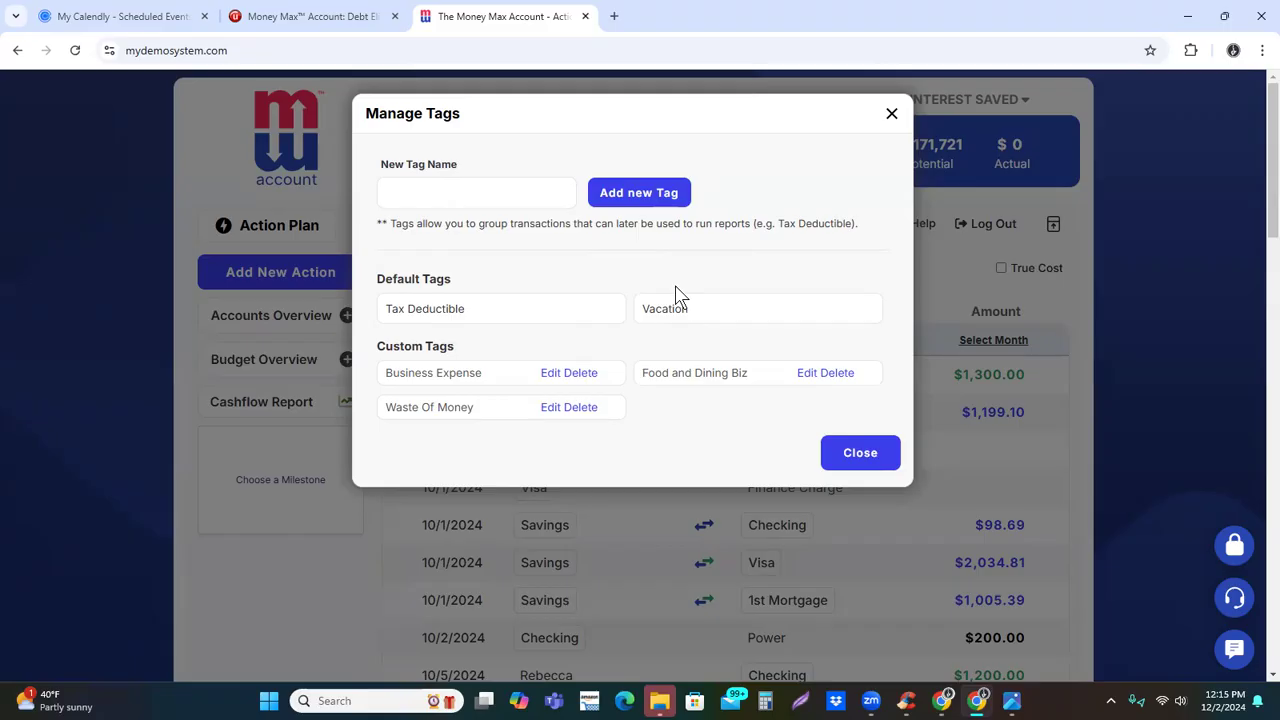
click(860, 456)
Start a new withdrawal action with Savings as the source account
click(276, 285)
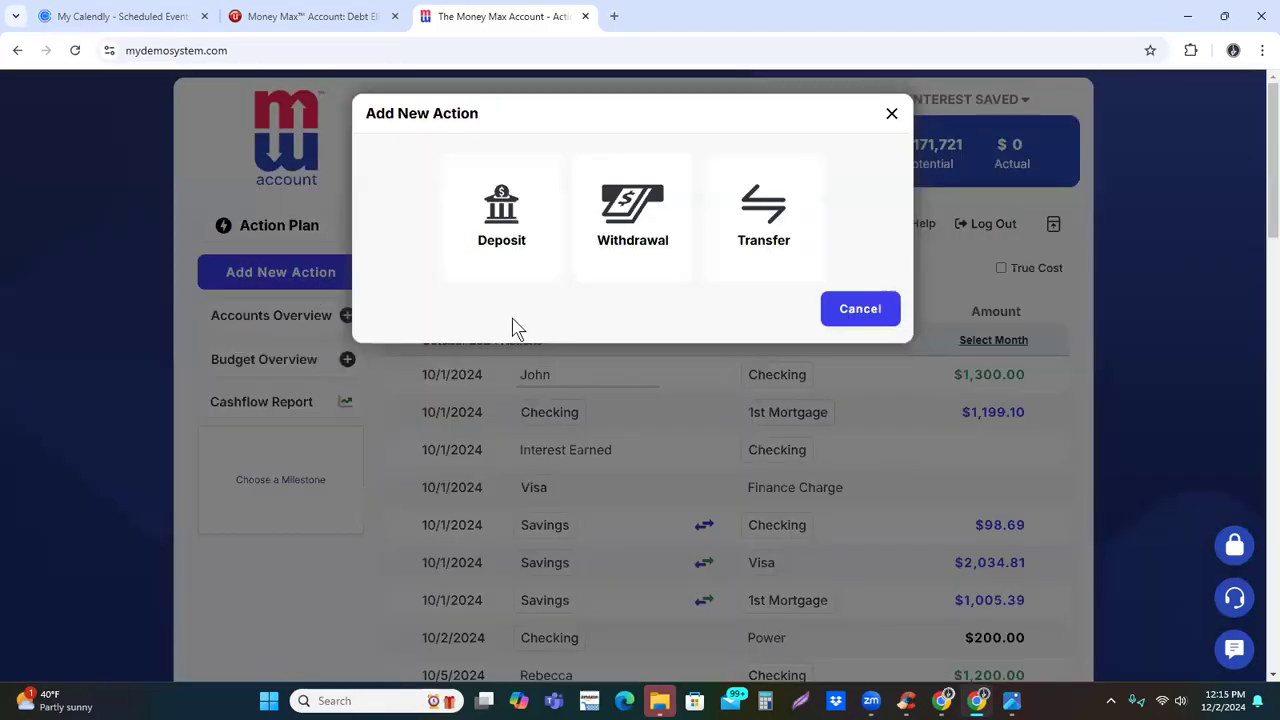
click(610, 212)
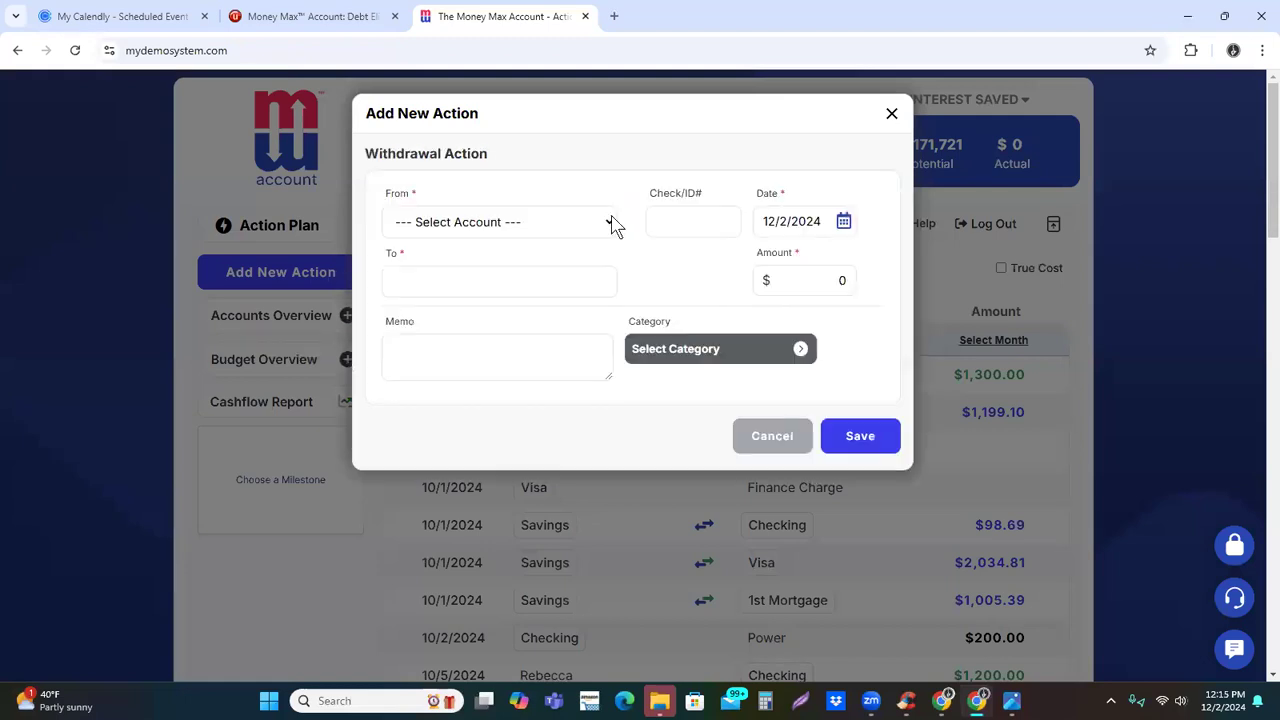
click(492, 220)
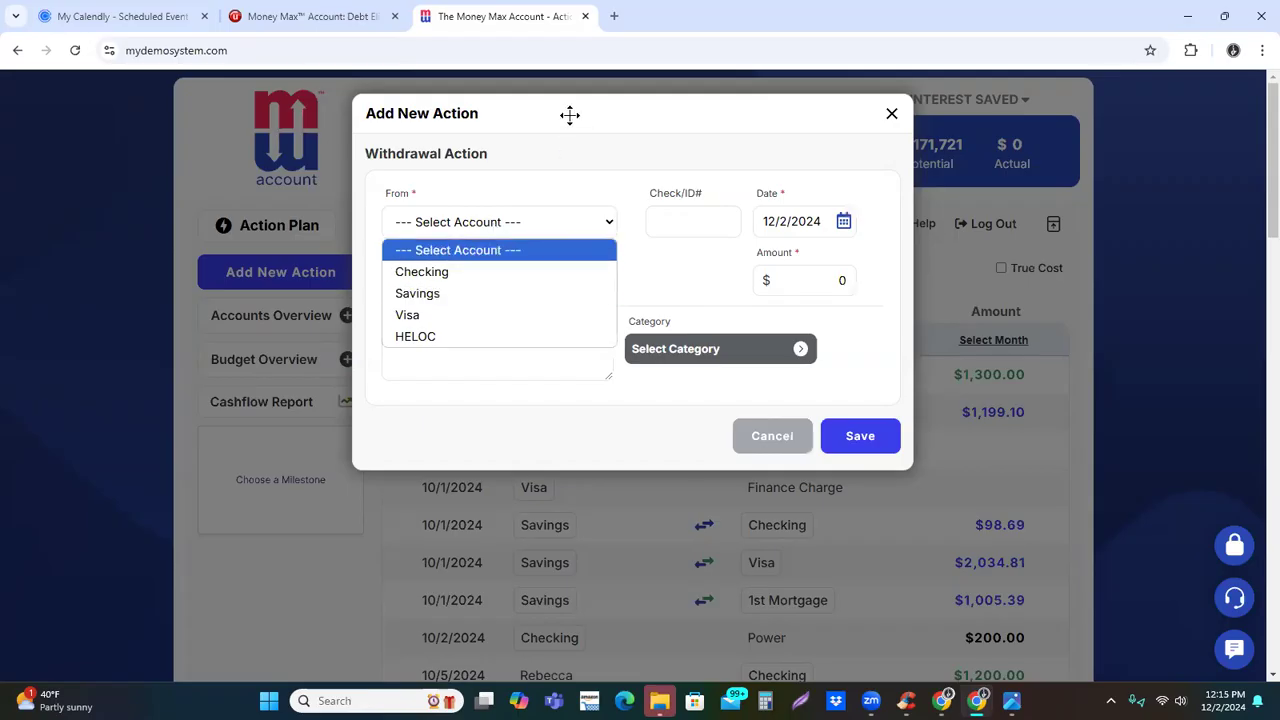
click(671, 157)
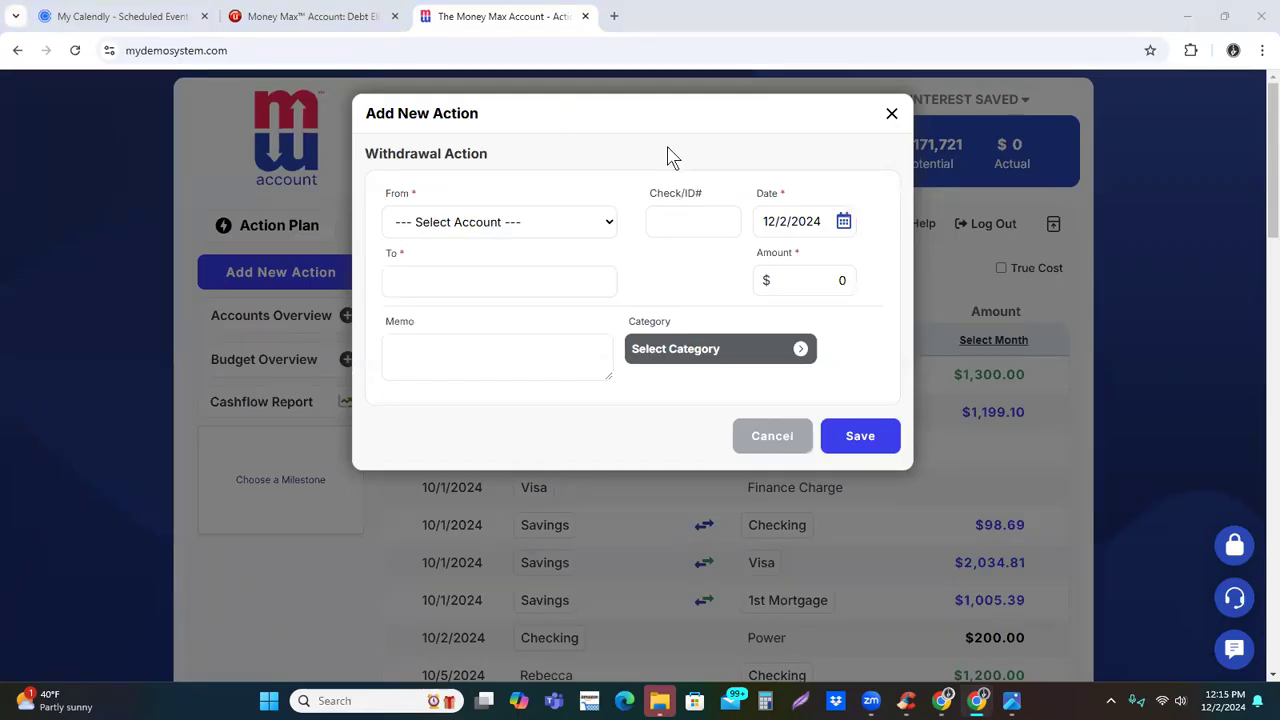
click(527, 227)
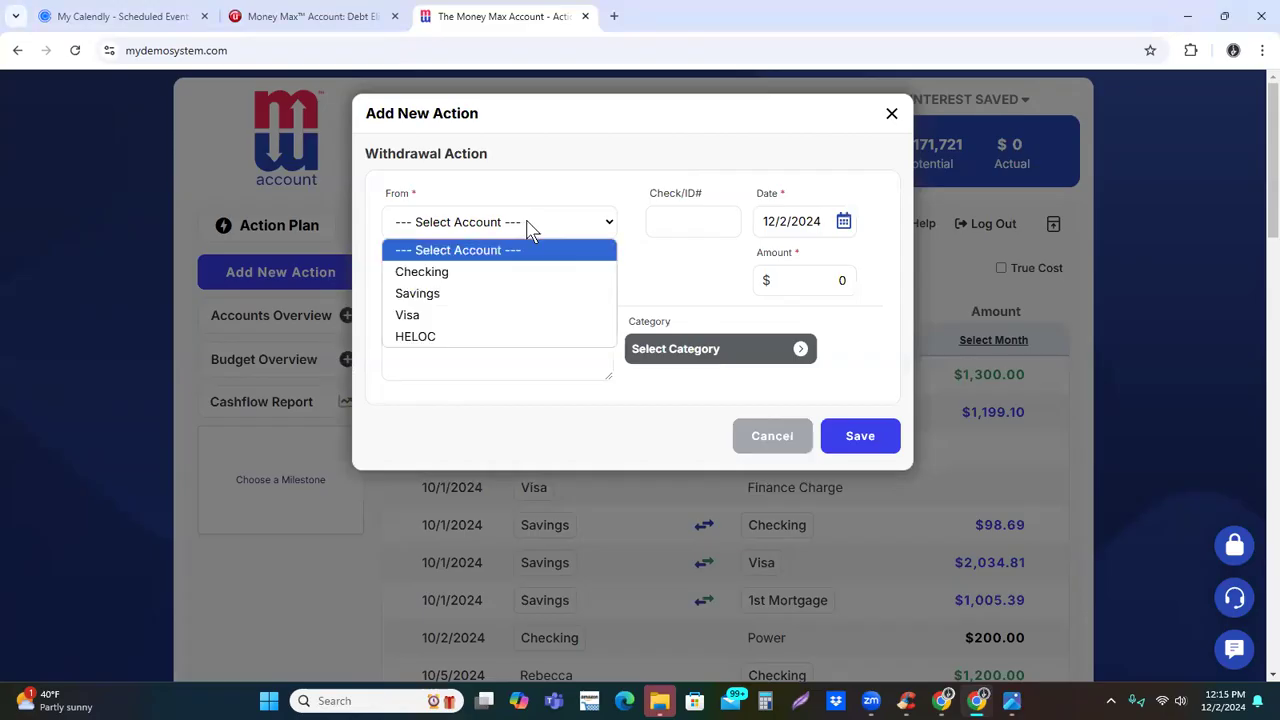
click(470, 296)
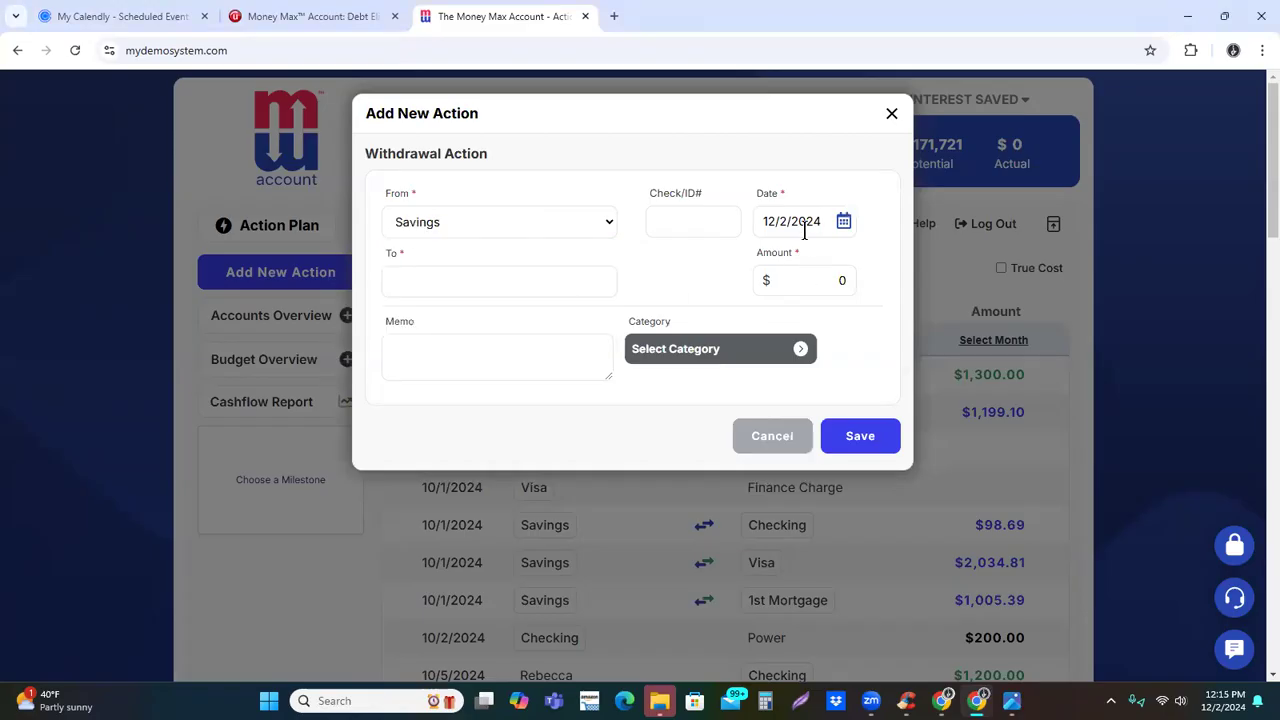
Date the withdrawal action October 2, 2024 and set its amount to $750.00
click(803, 222)
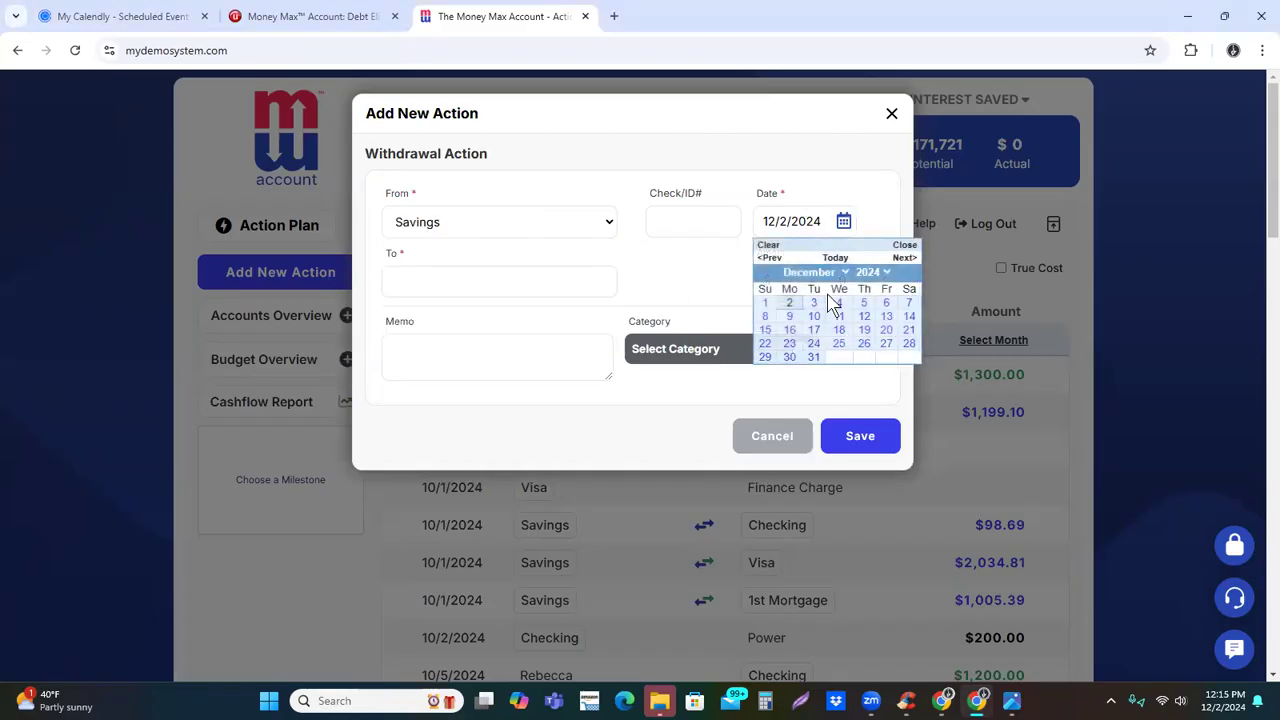
click(770, 258)
click(770, 258)
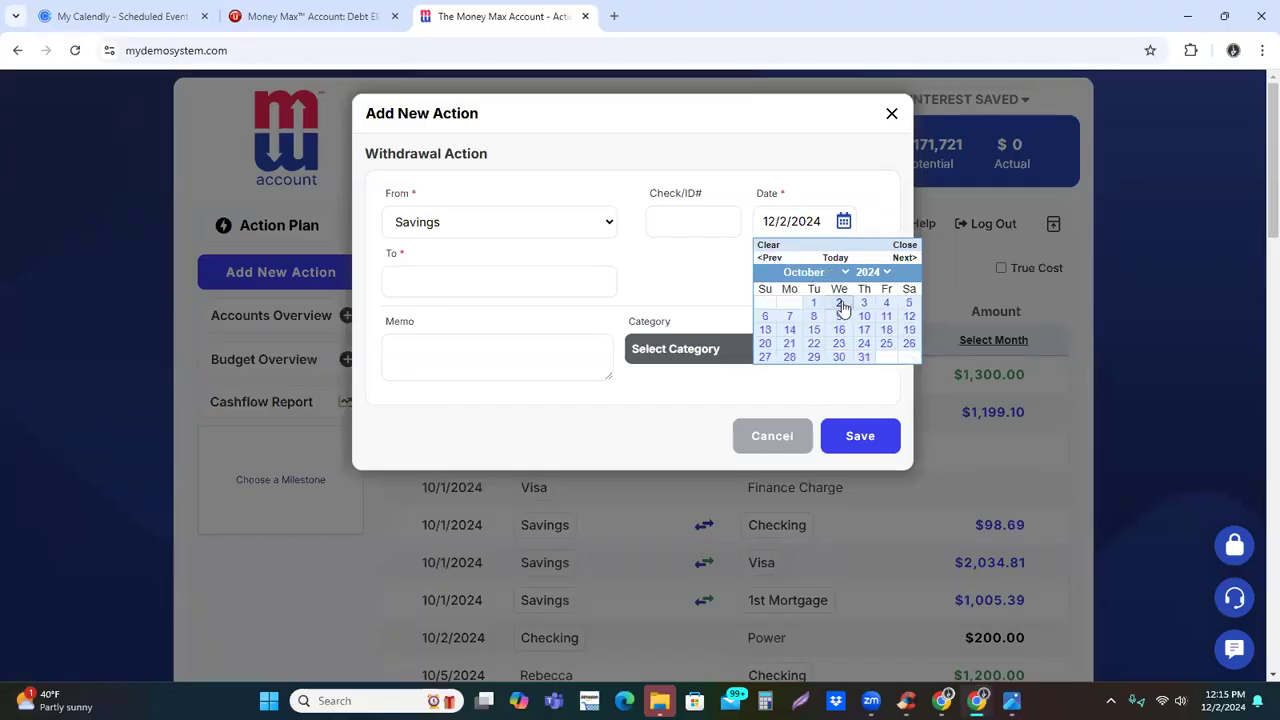
click(839, 303)
click(830, 283)
text(7)
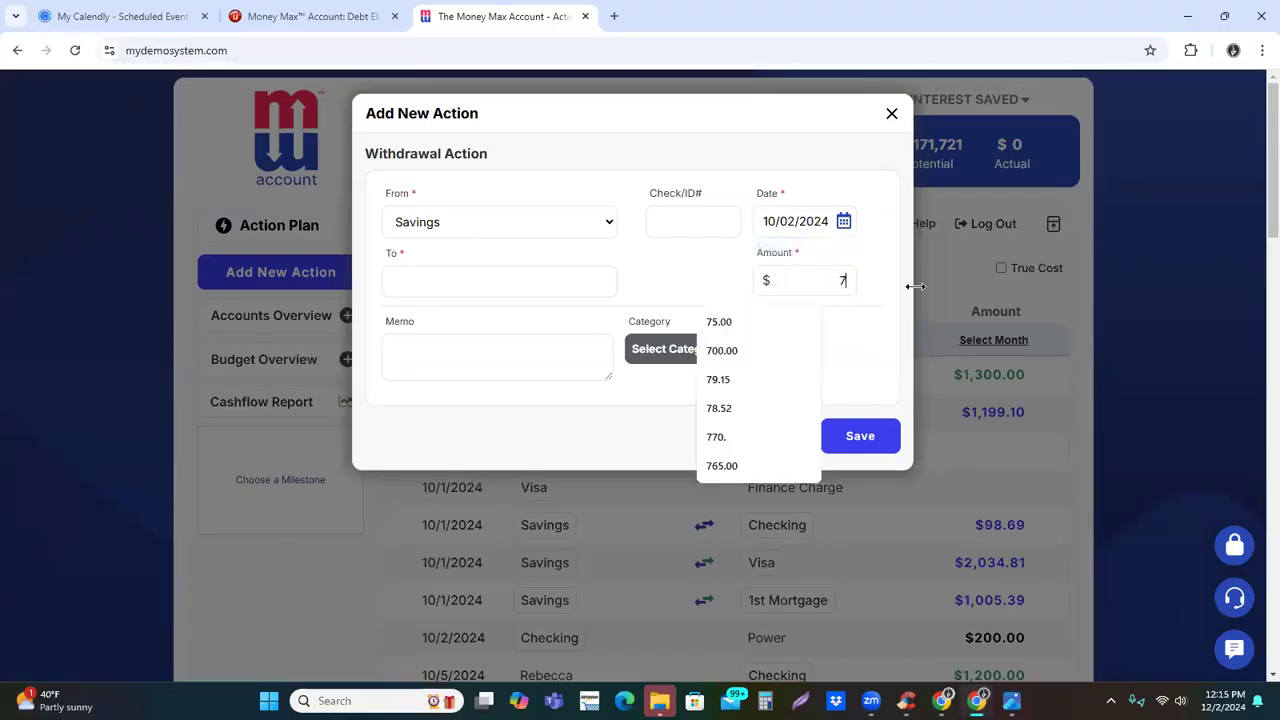
text(50.00)
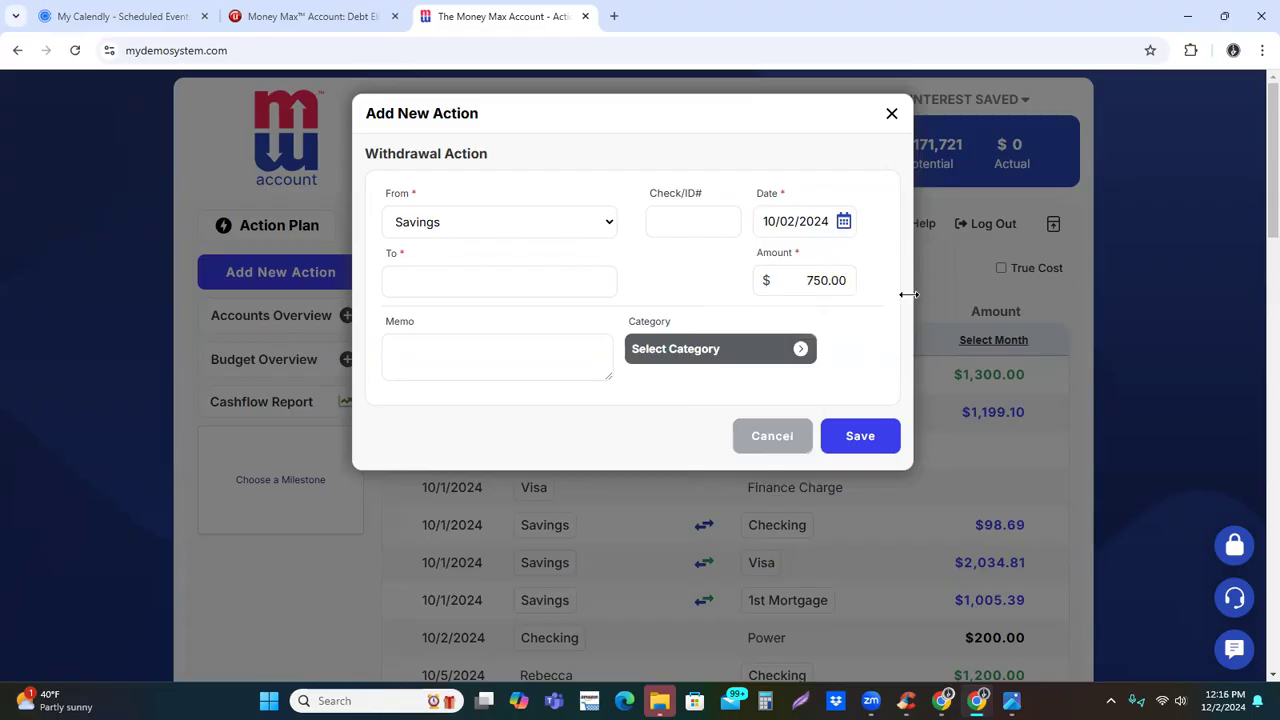
Enter Online Business Website as the recipient of the withdrawal
click(531, 292)
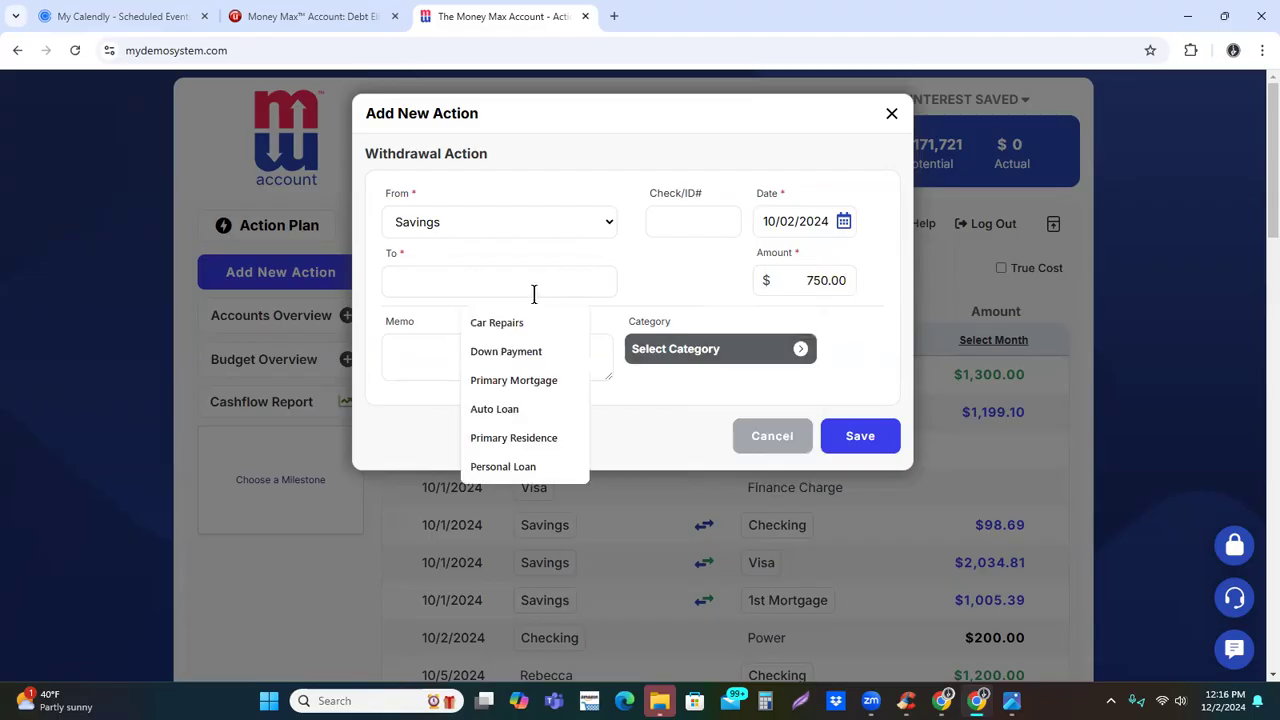
text(Medcial)
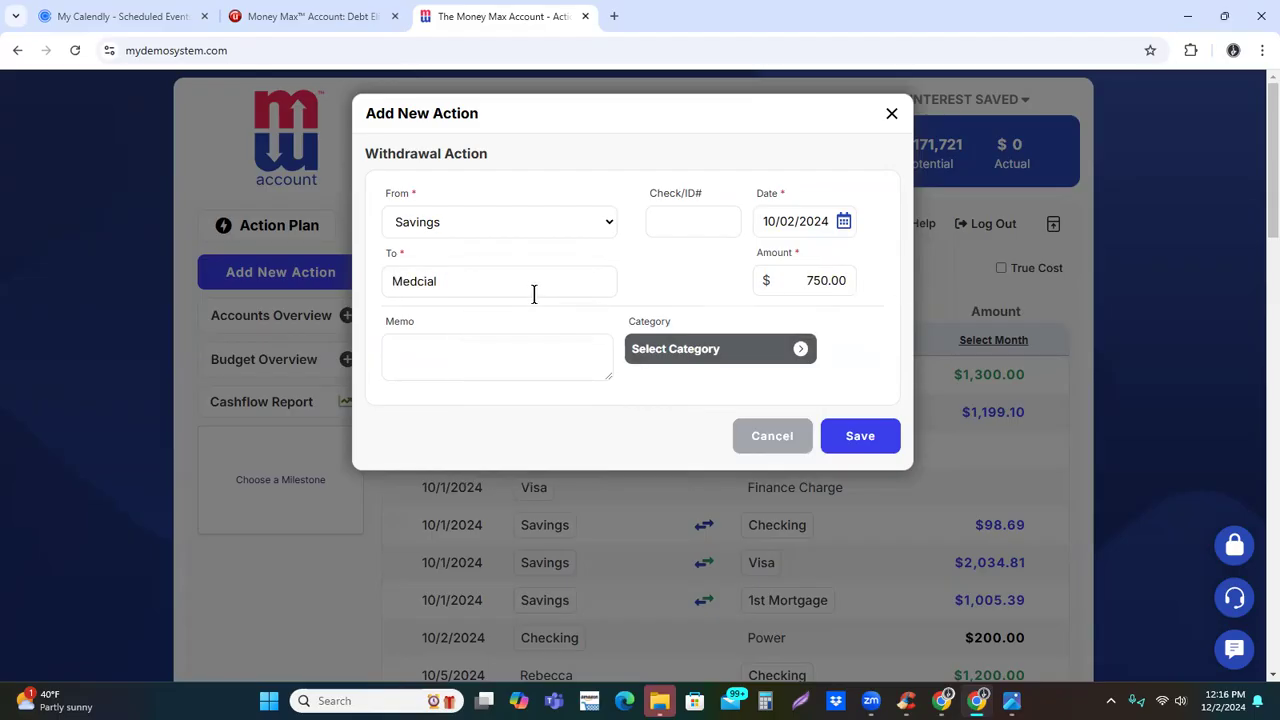
key(BackSpace)
key(BackSpace)
key(BackSpace)
key(BackSpace)
key(BackSpace)
key(BackSpace)
key(BackSpace)
text(Onb)
key(BackSpace)
text(line Business Webiste)
key(BackSpace)
key(BackSpace)
key(BackSpace)
key(BackSpace)
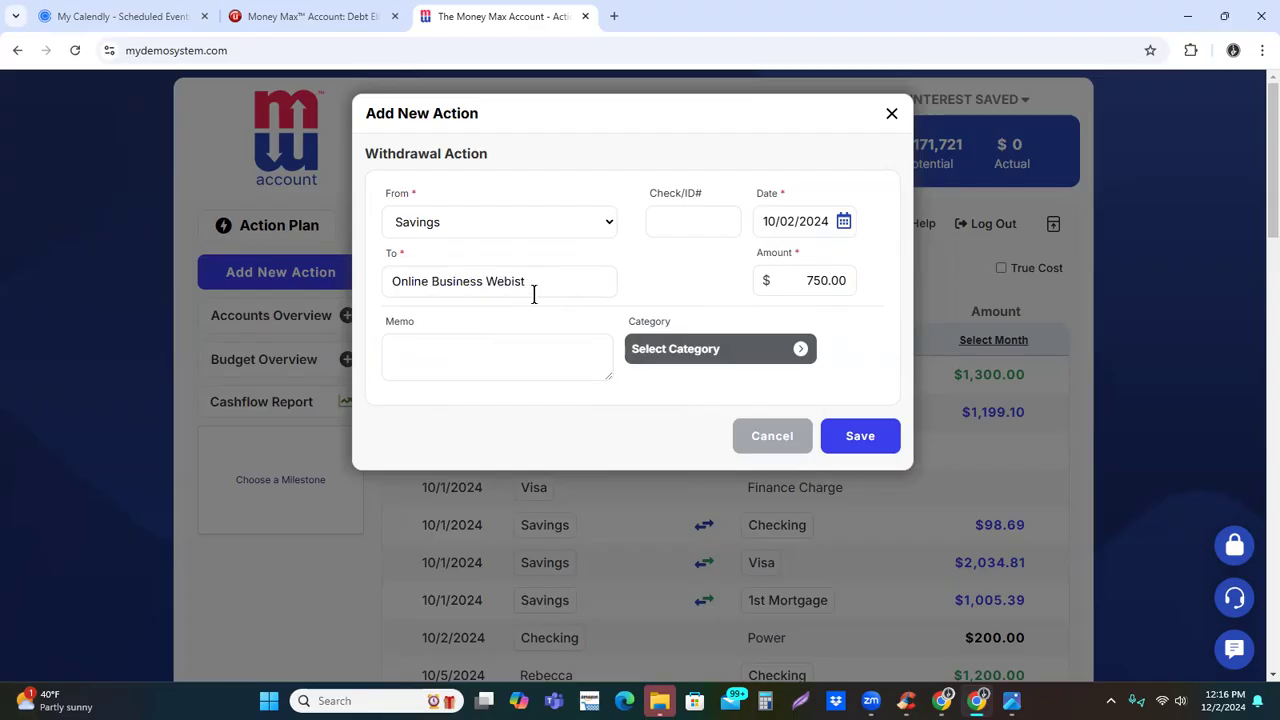
text(site)
Assign the Accounting category from the Financial group to the withdrawal and save the action
click(748, 352)
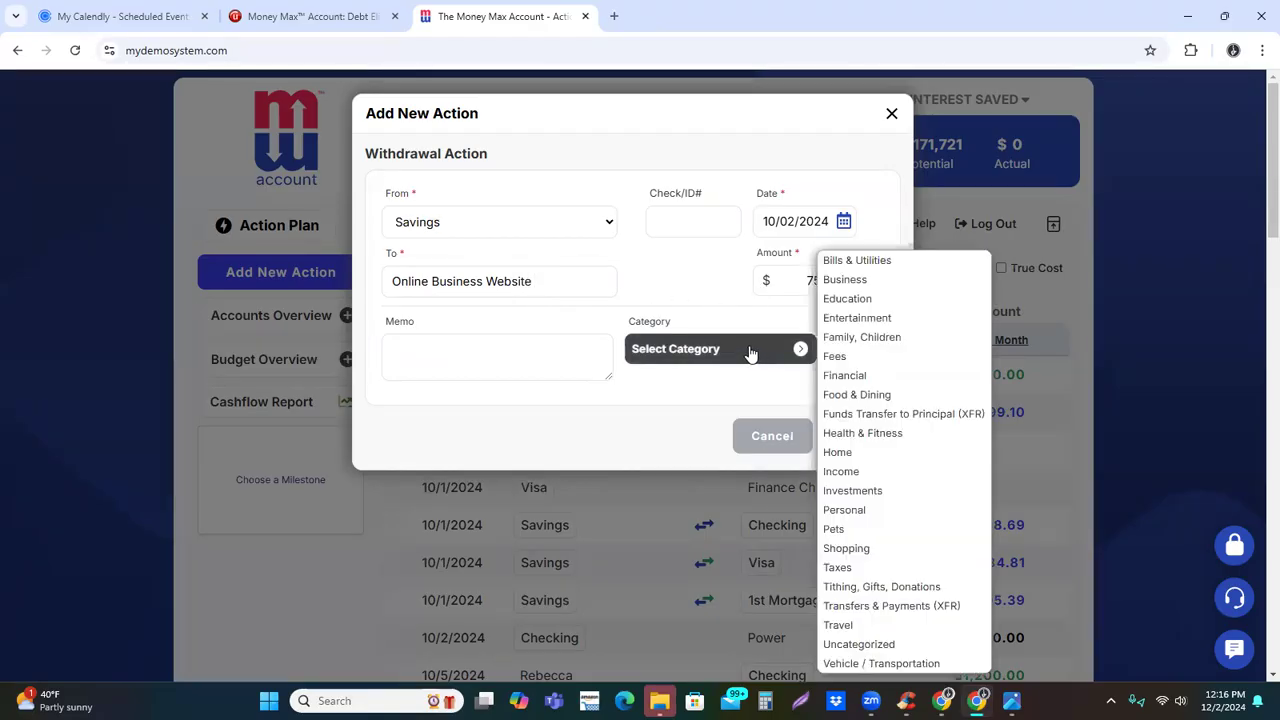
mouse_move(851, 373)
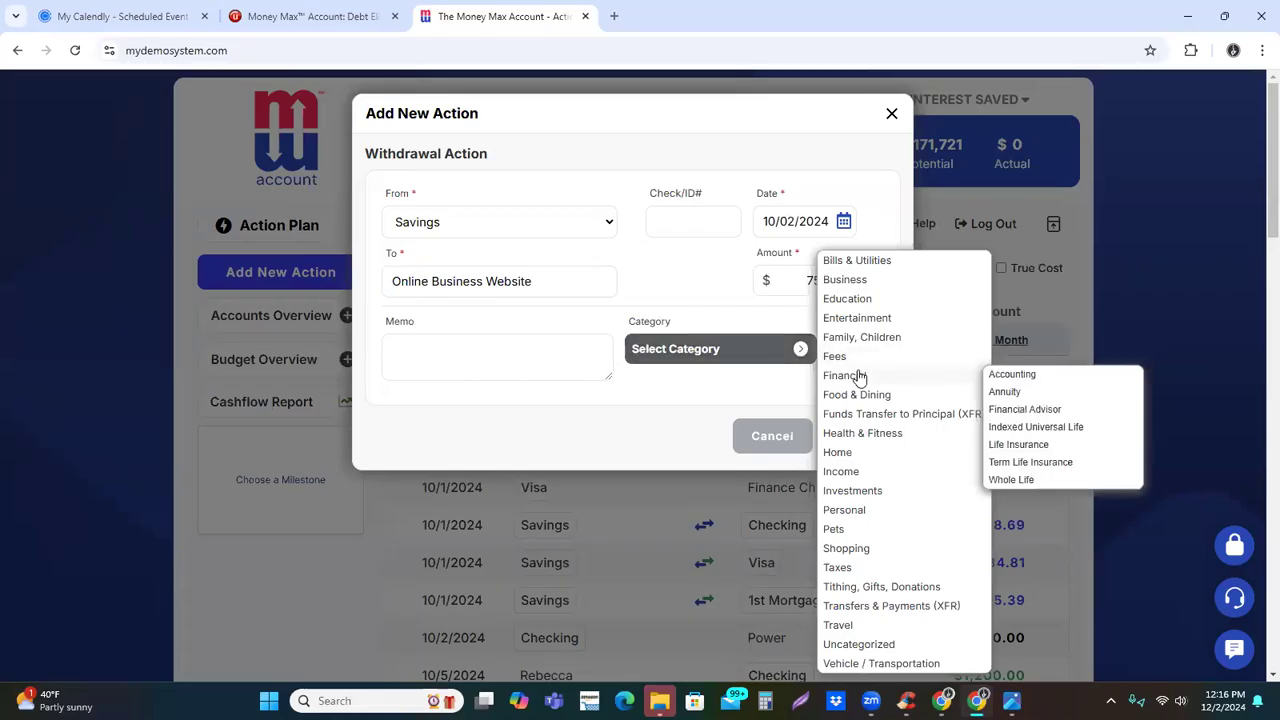
click(1012, 375)
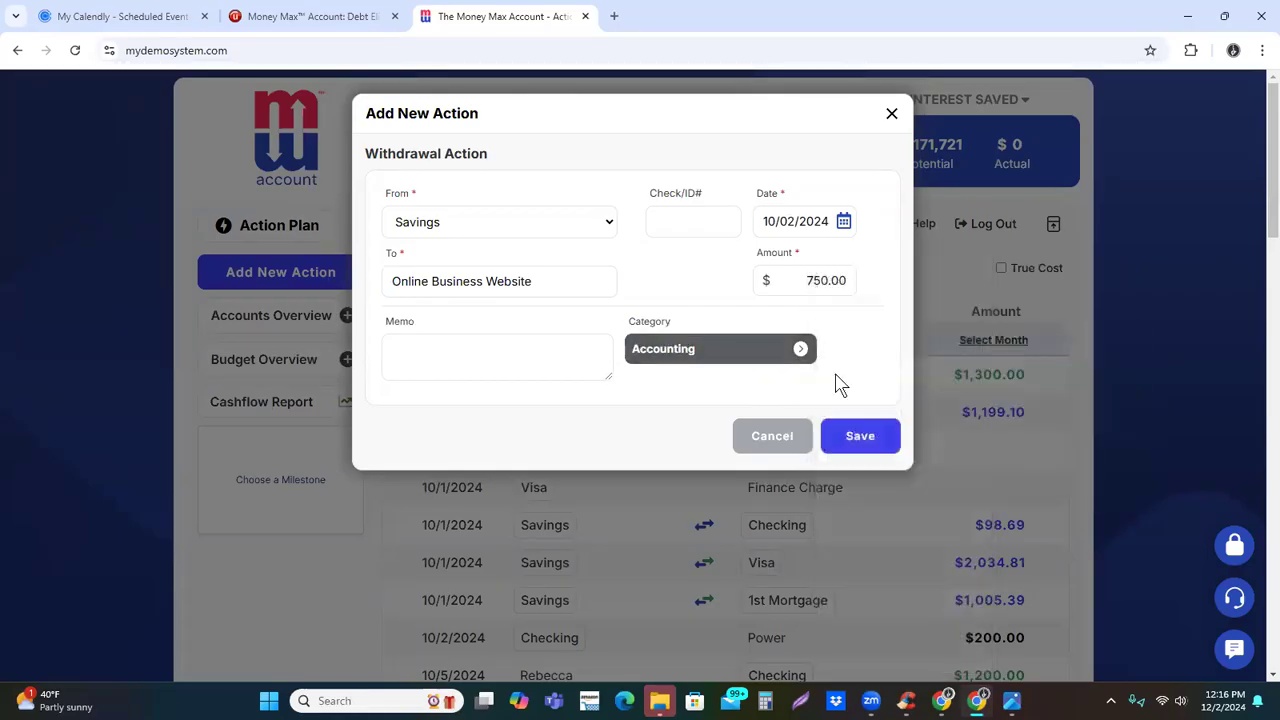
click(847, 438)
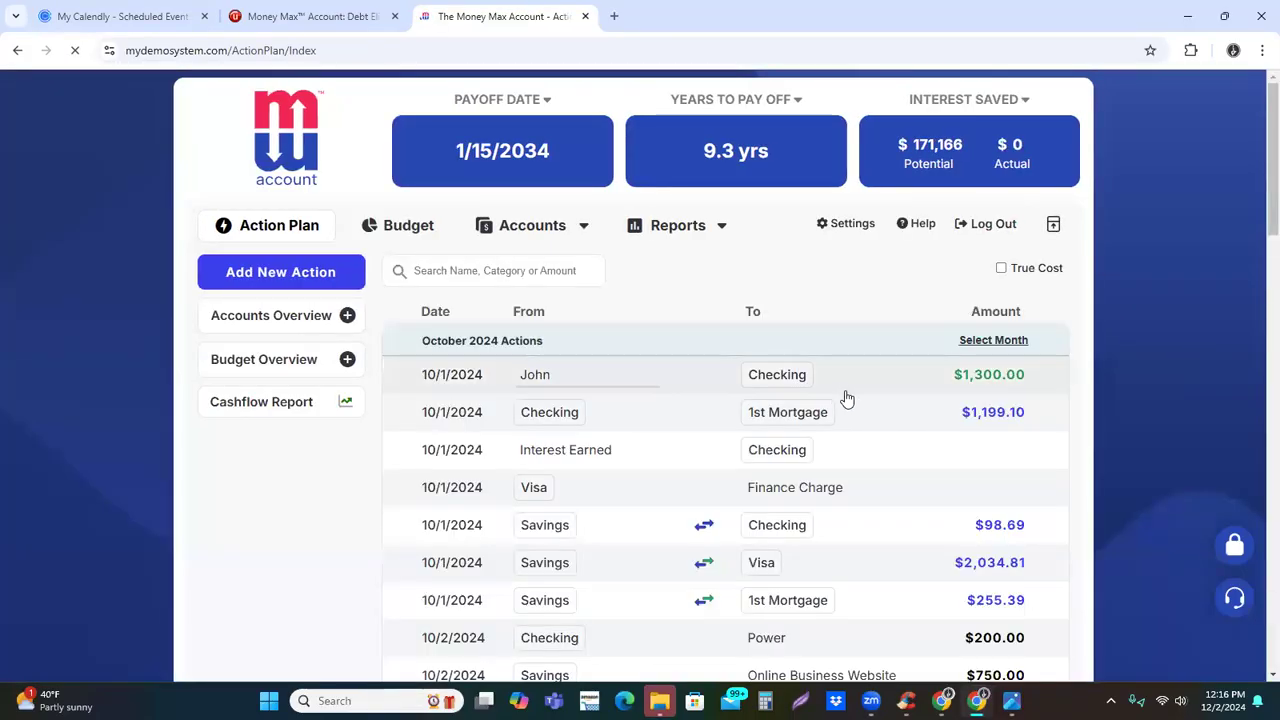
Open the Online Business Website action, mark it with the Business Expense tag, and close it without executing
scroll(862, 414, down, 1)
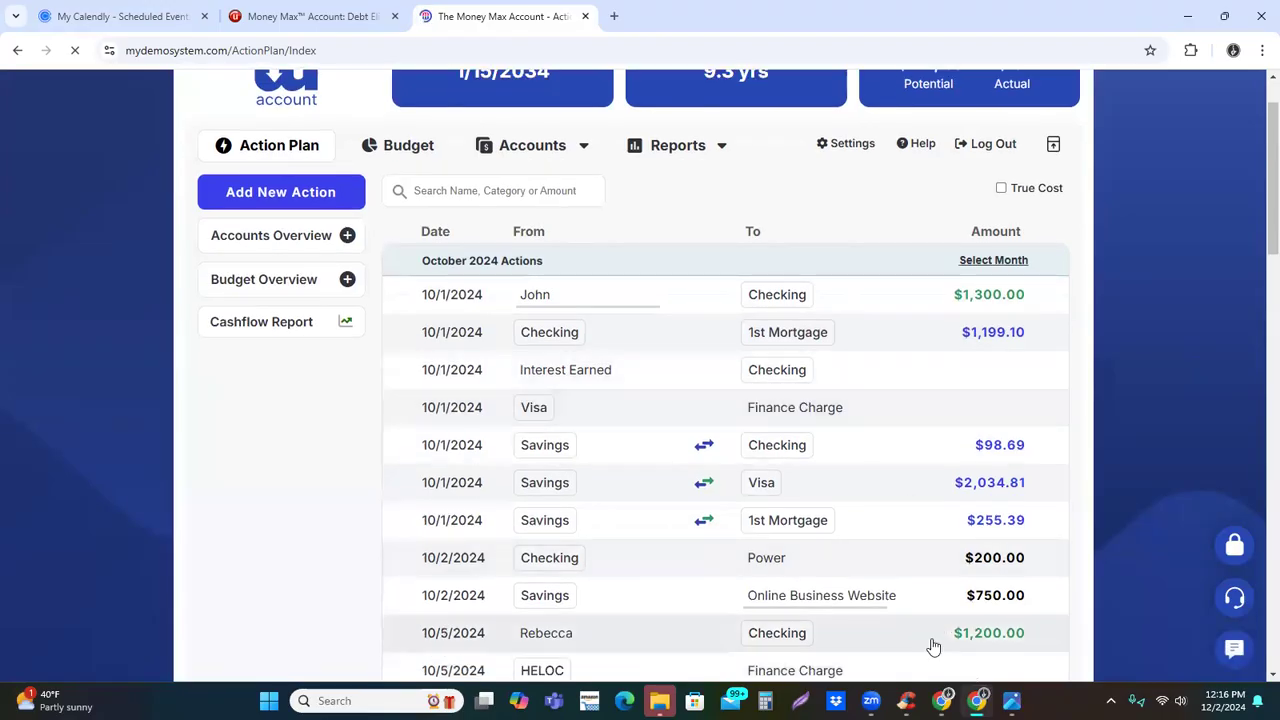
click(1020, 632)
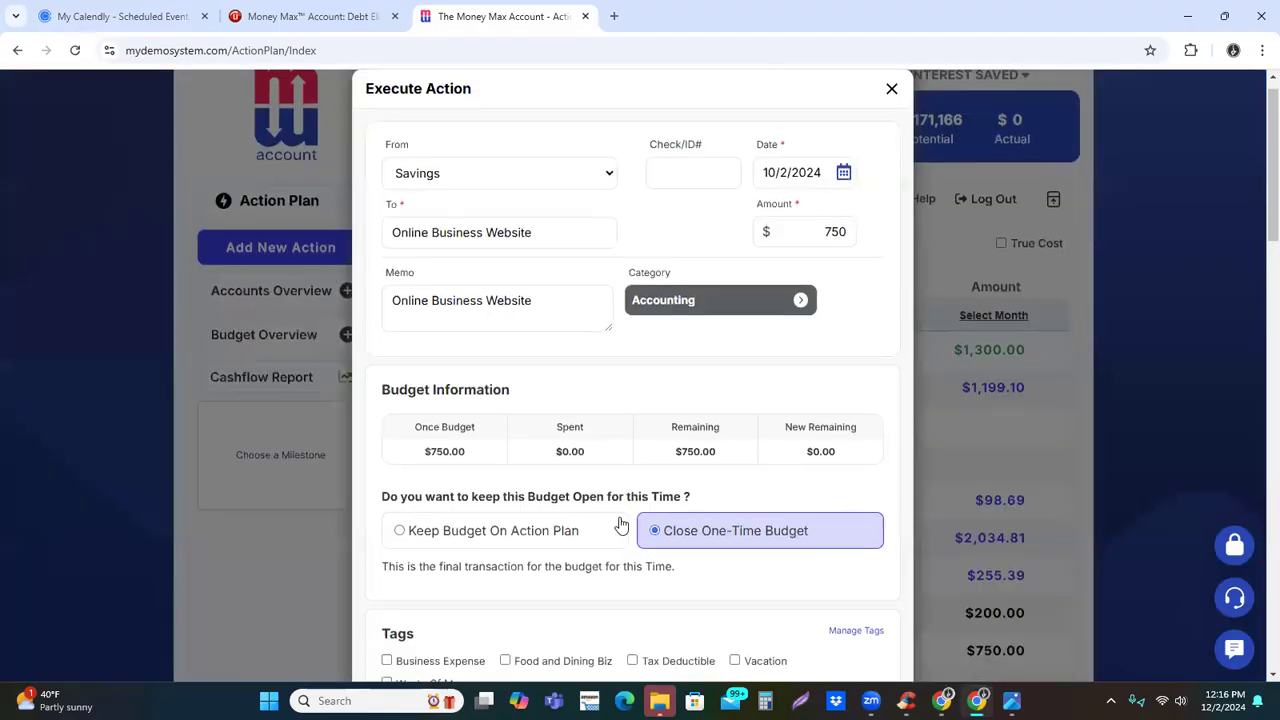
scroll(620, 523, down, 3)
drag(383, 394, 414, 404)
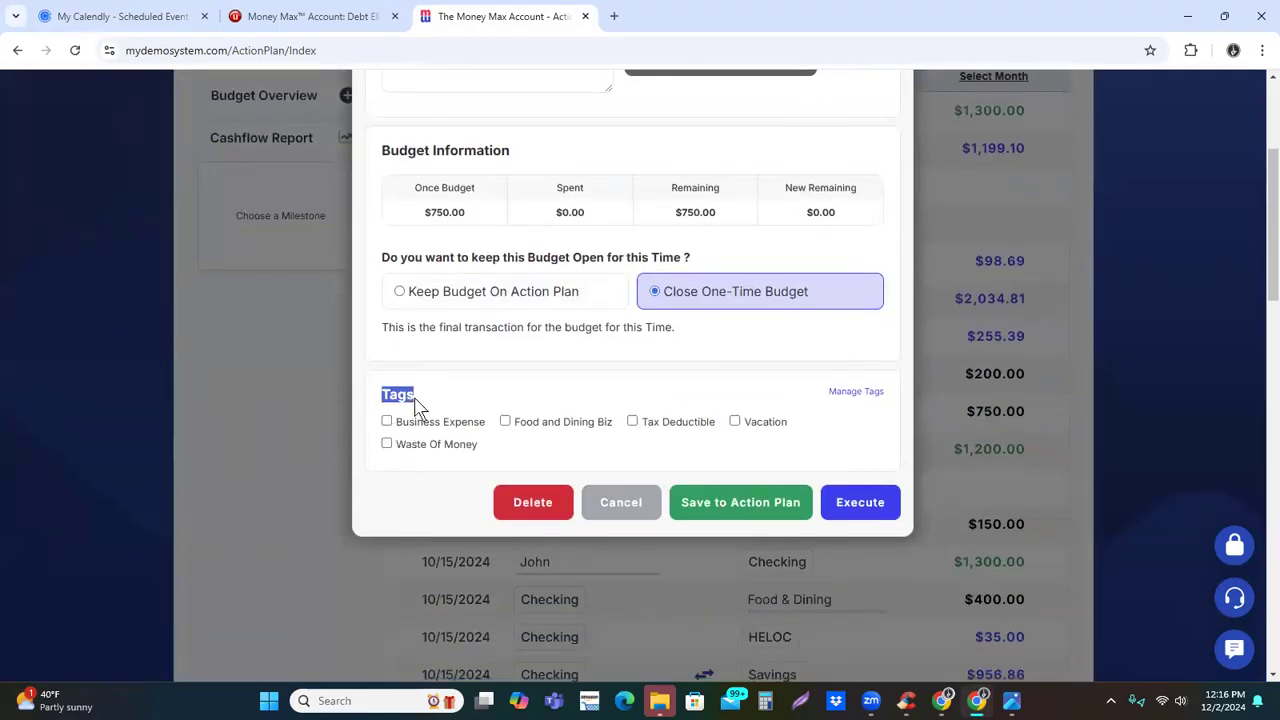
click(387, 421)
click(735, 422)
click(735, 422)
scroll(594, 522, up, 3)
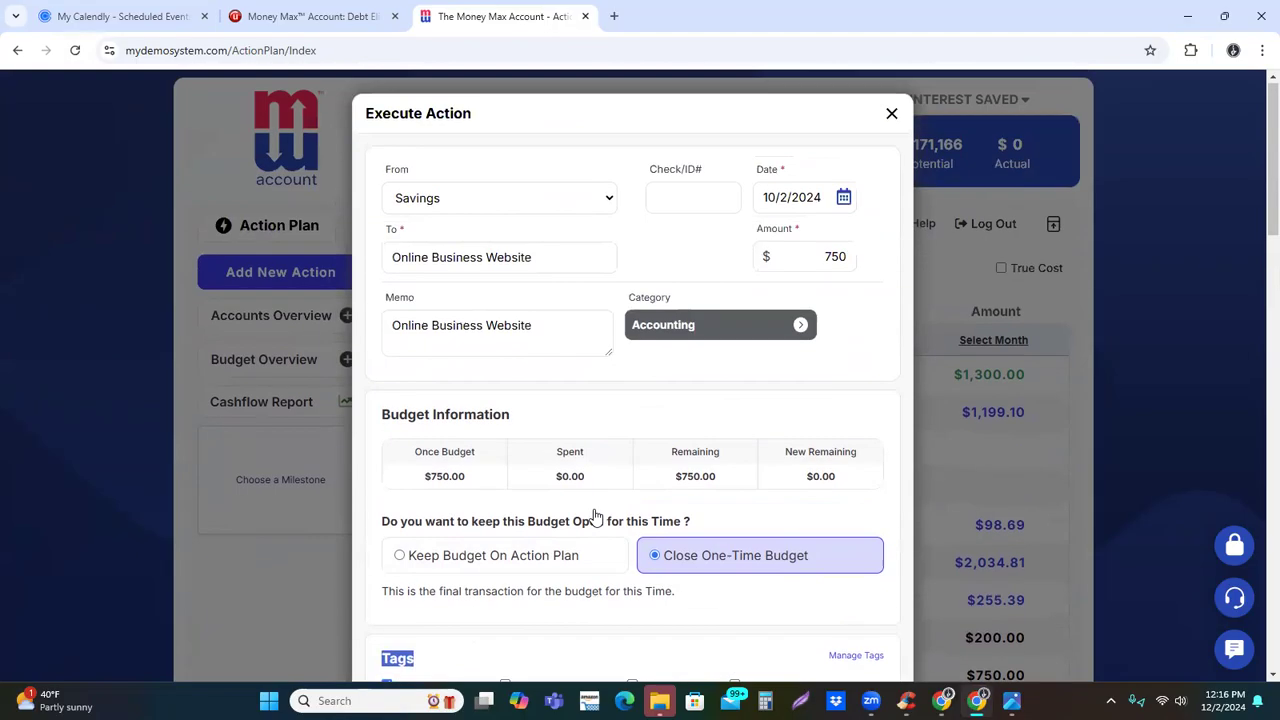
click(892, 116)
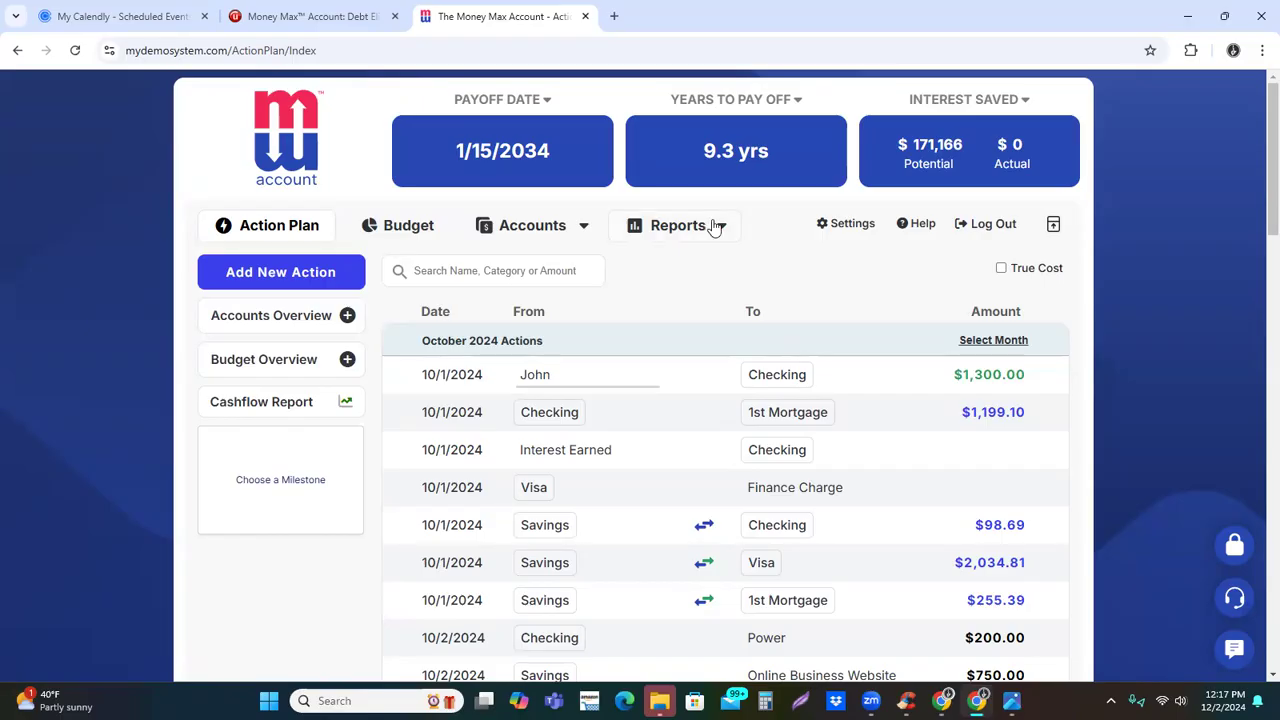
Look over the available report types and the help and support options
click(717, 224)
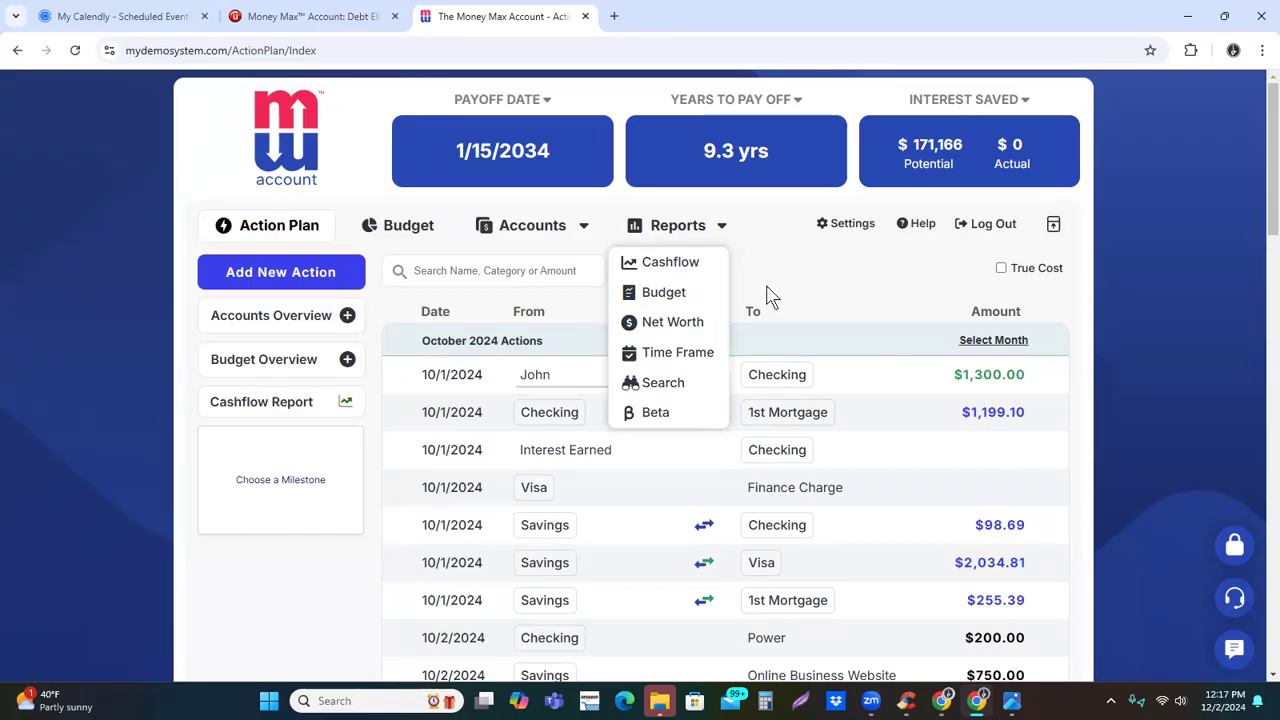
click(717, 230)
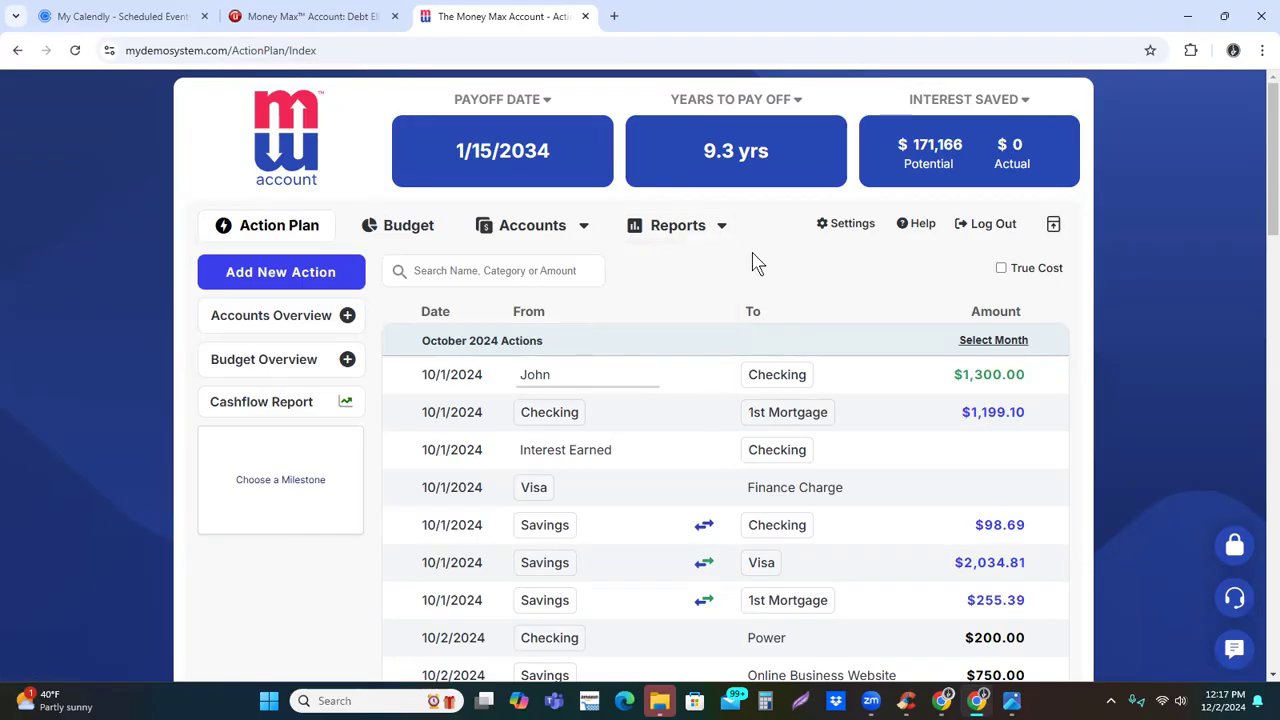
click(924, 226)
click(925, 228)
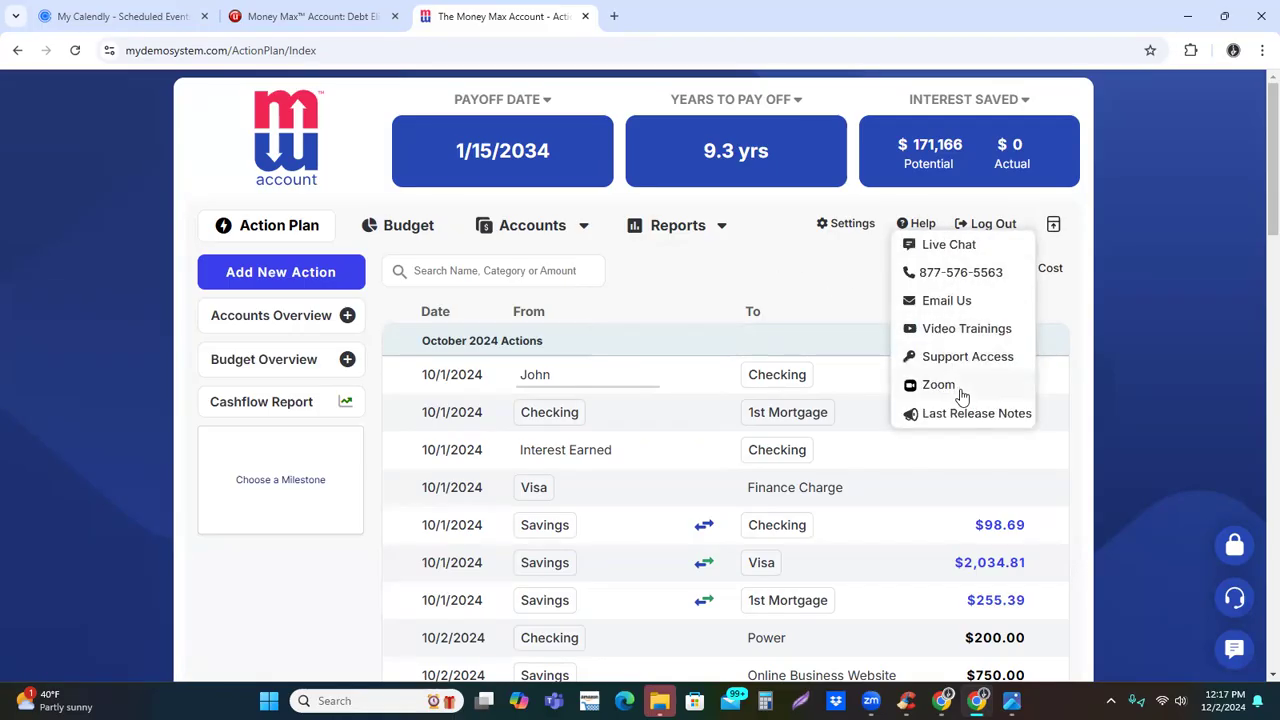
click(929, 231)
Expand the accounts overview and the October budget overview beside the action plan to review them
click(347, 317)
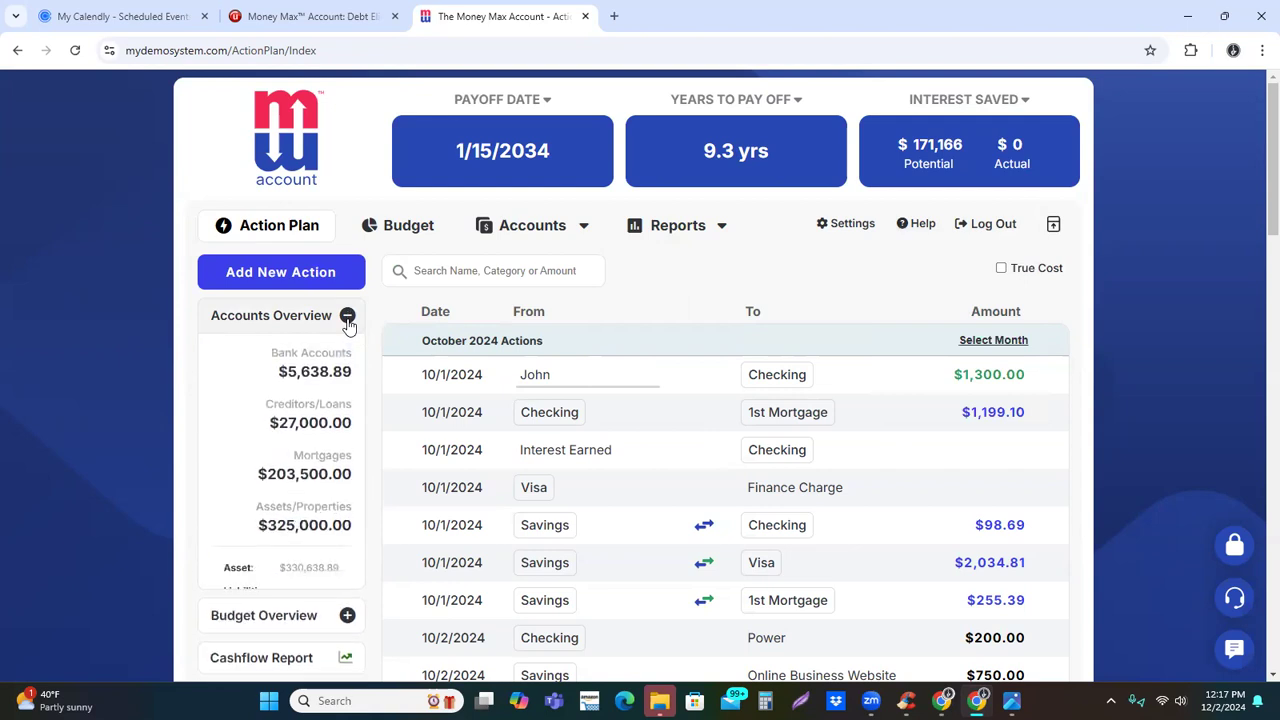
scroll(349, 460, down, 2)
click(344, 546)
scroll(294, 434, down, 5)
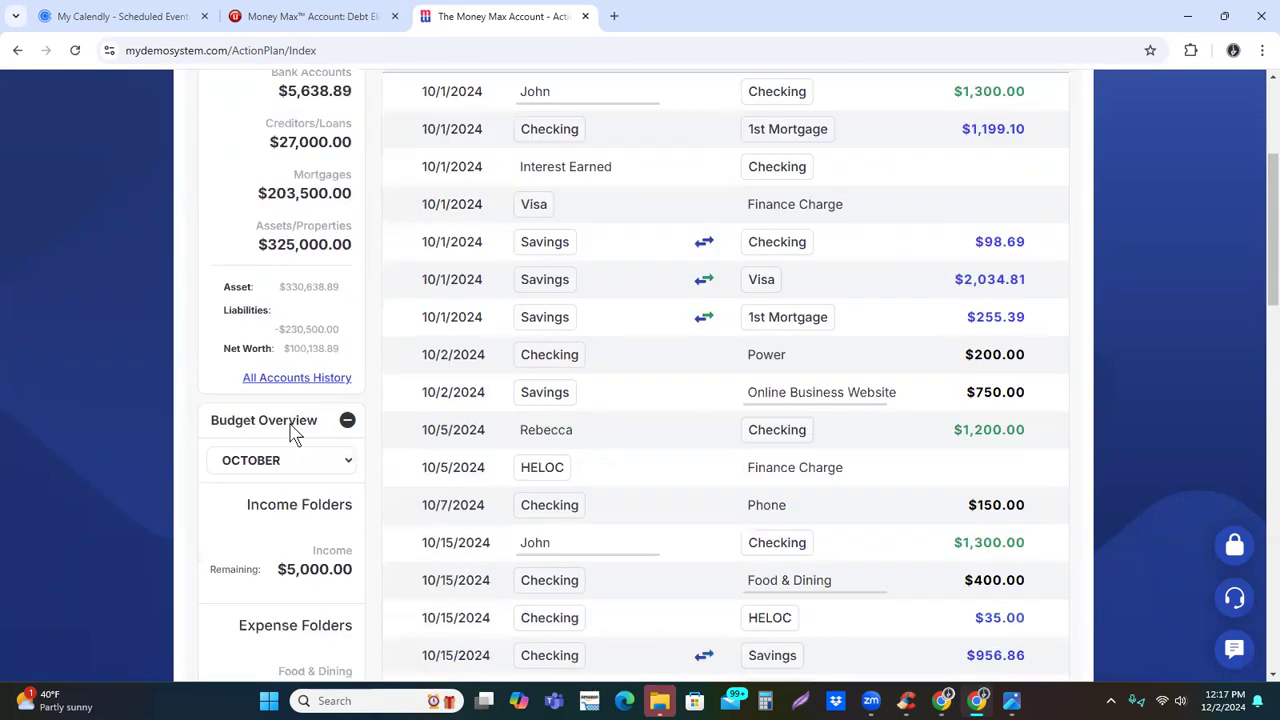
Review the available milestone trackers and close the selection without choosing one
scroll(294, 478, down, 3)
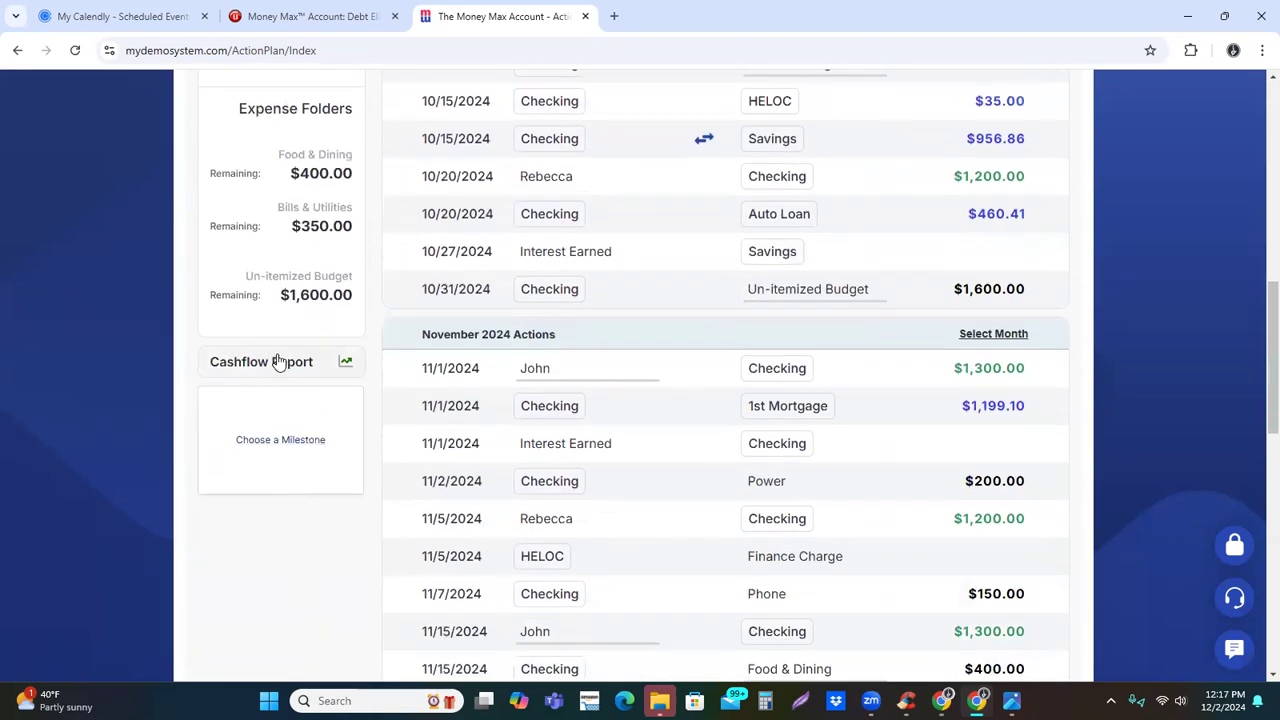
click(286, 450)
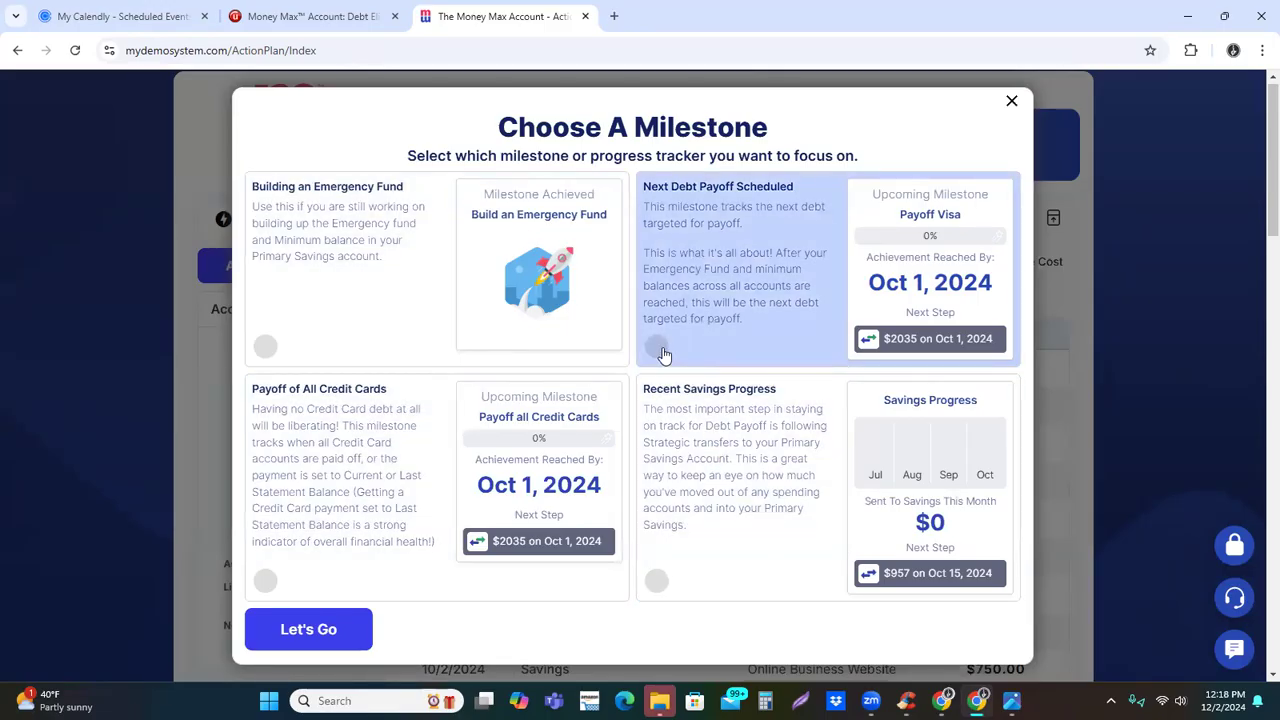
click(1008, 104)
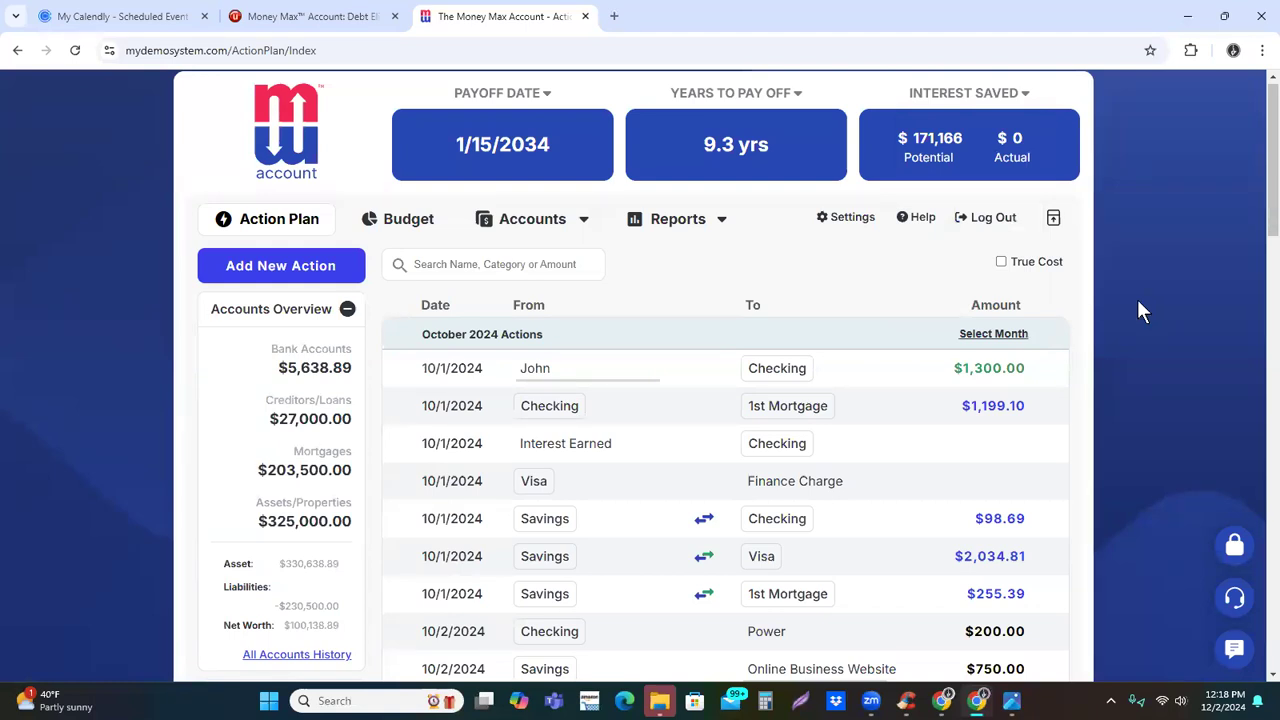
Review the income, expense and account sections of the budget, and return to the action plan
click(382, 218)
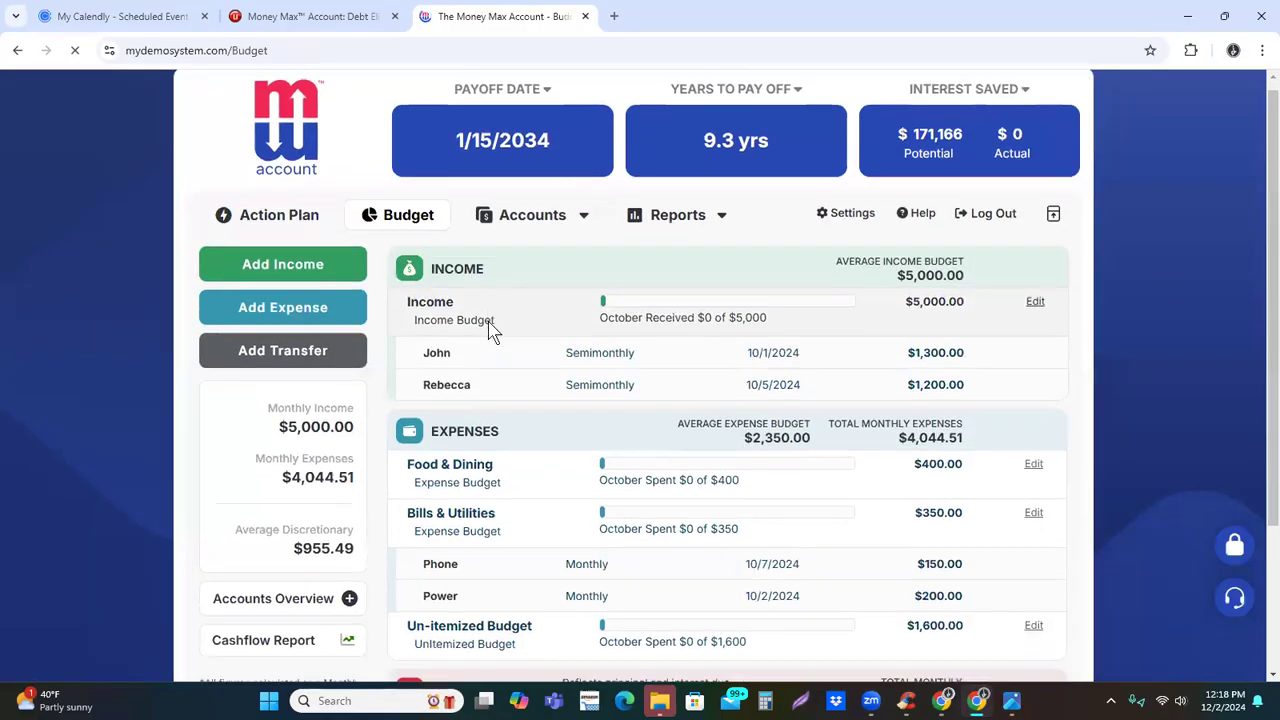
scroll(400, 342, down, 2)
scroll(390, 360, up, 1)
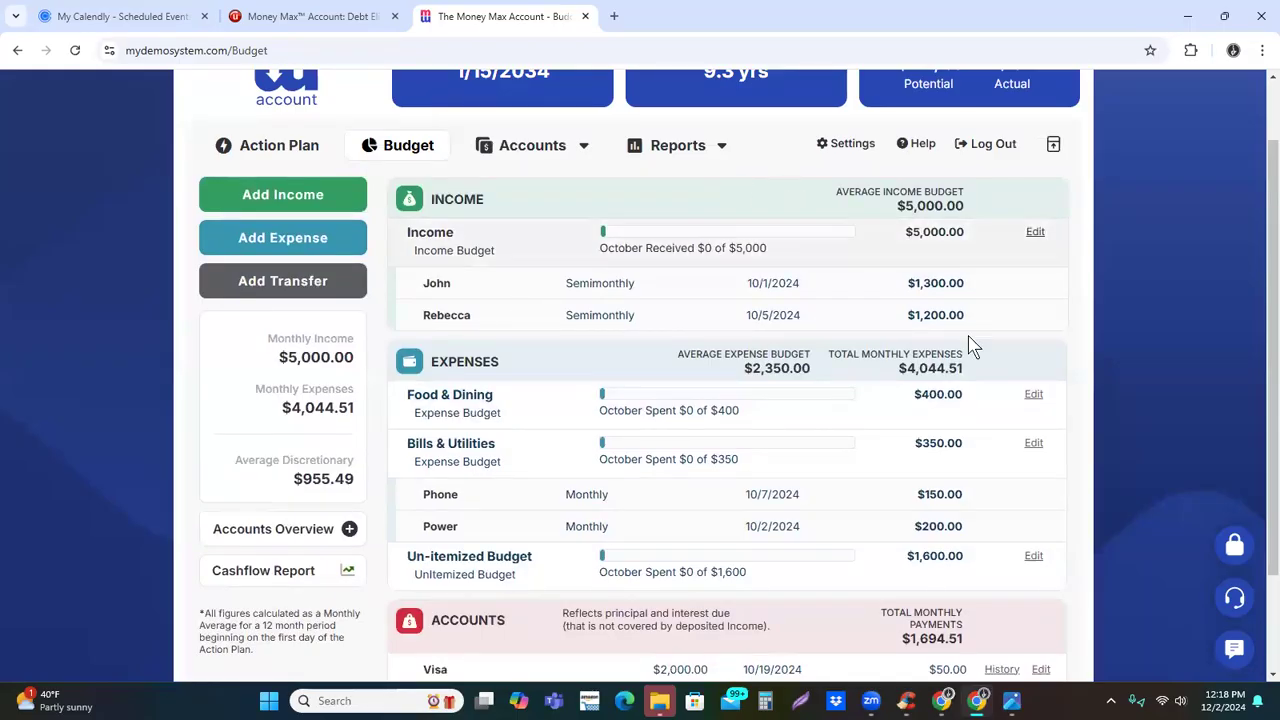
scroll(1131, 413, down, 2)
scroll(1131, 413, up, 3)
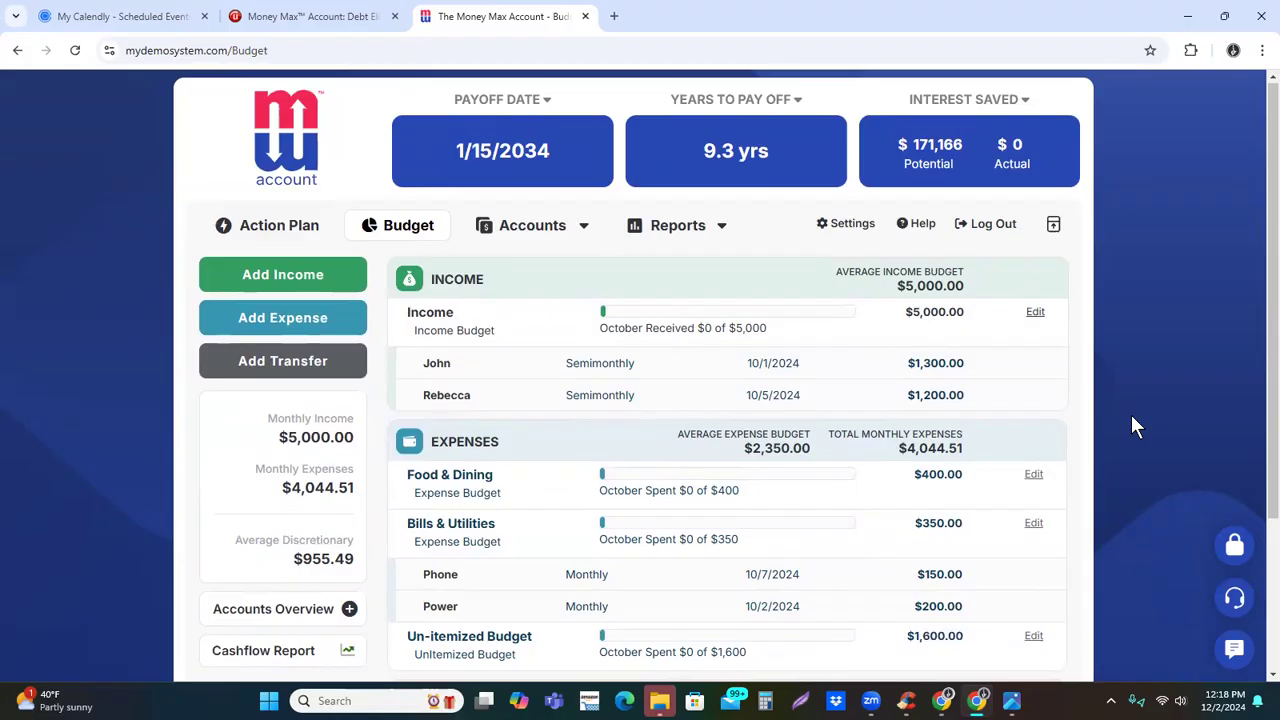
click(290, 229)
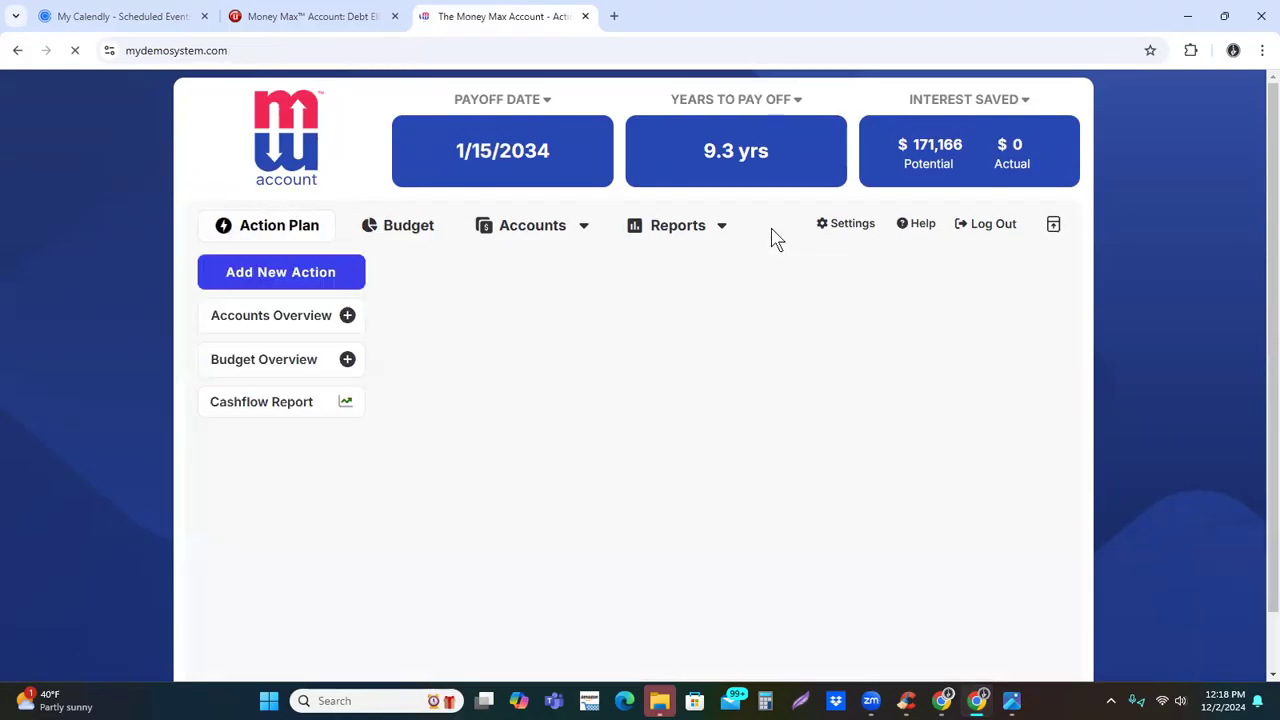